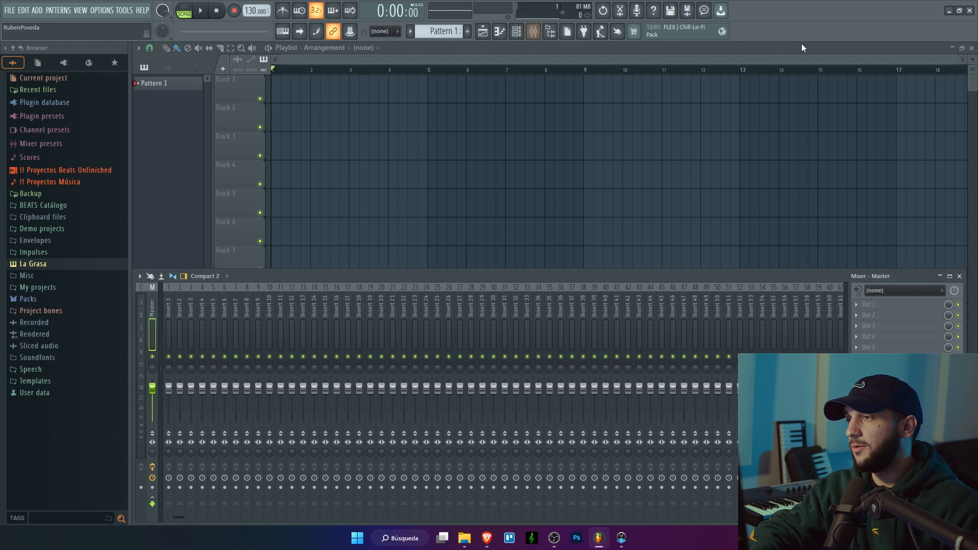
- Turn playlist Track 1 into an audio track linked to mixer Insert 1, and check the link in the mixer
key("F9")
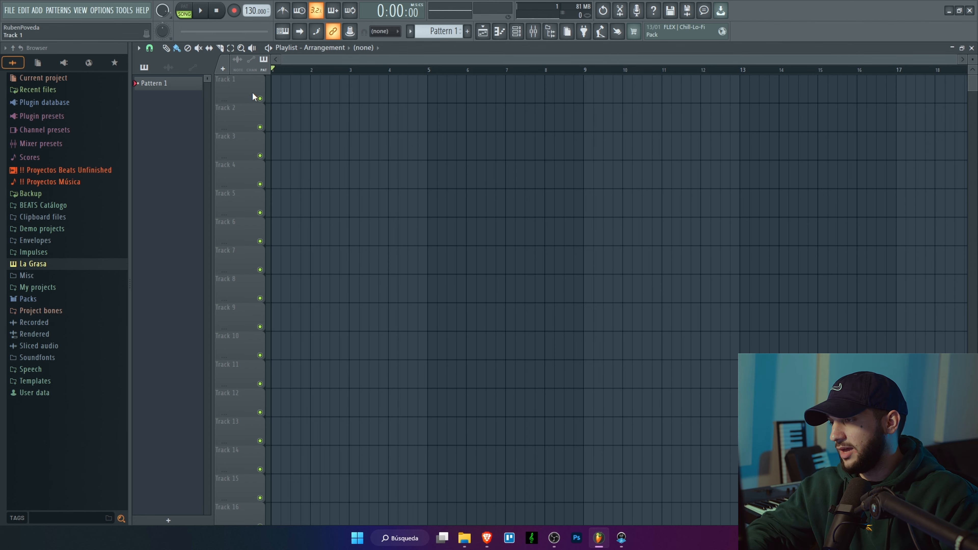
key("F9")
left_click_drag(170, 306, 194, 307)
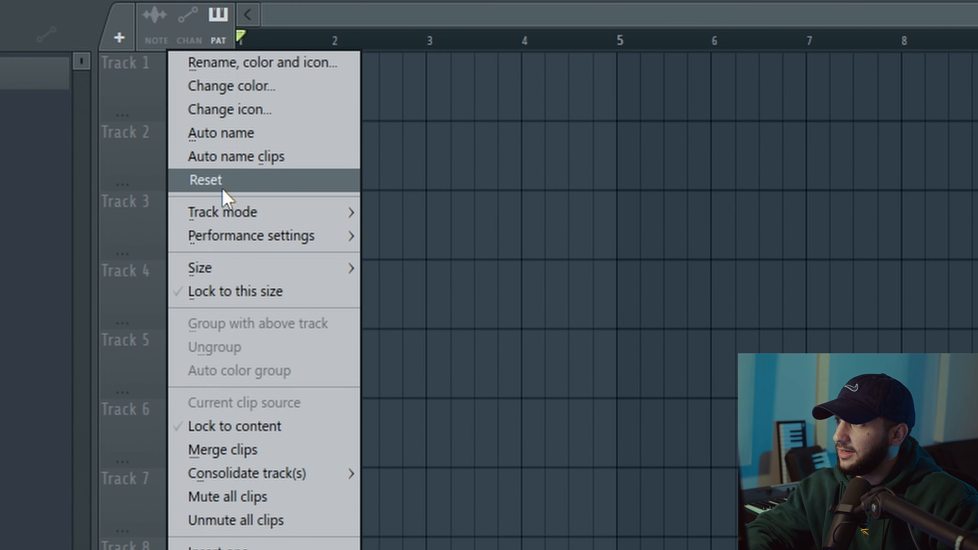
mouse_move(242, 220)
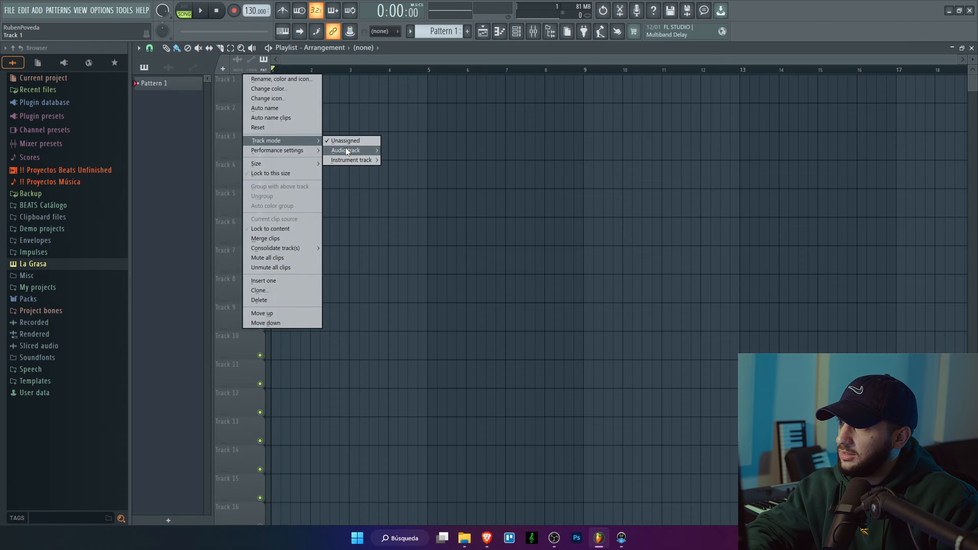
mouse_move(417, 235)
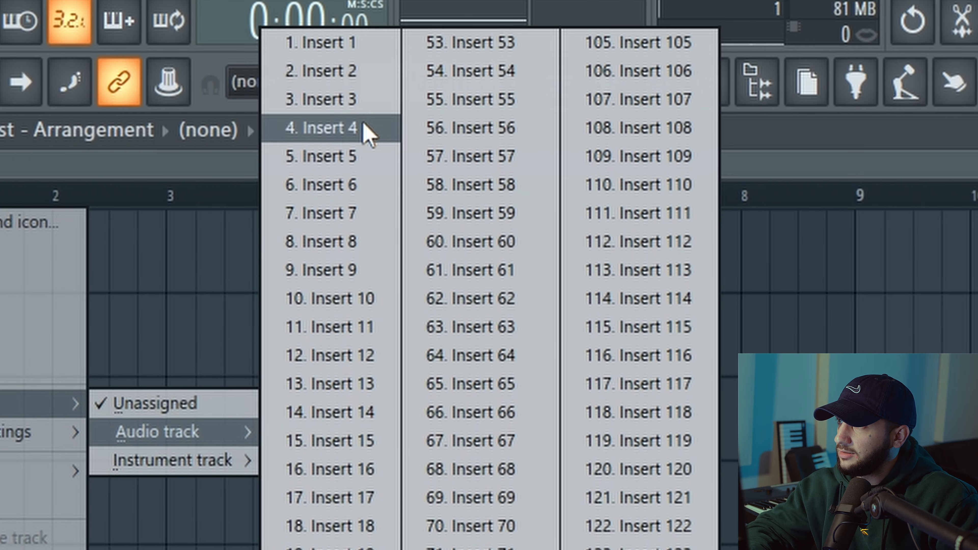
left_click(334, 48)
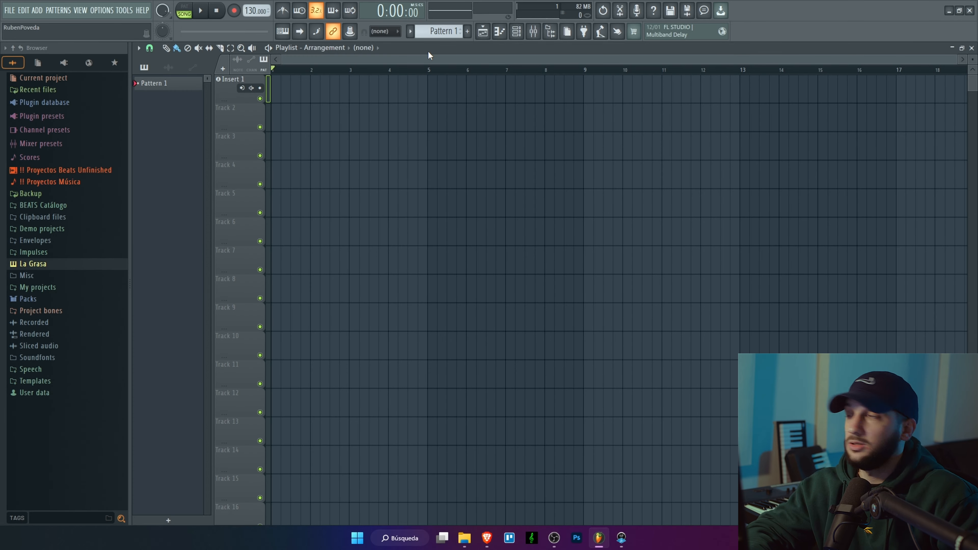
key("Return")
key("Return")
key("F9")
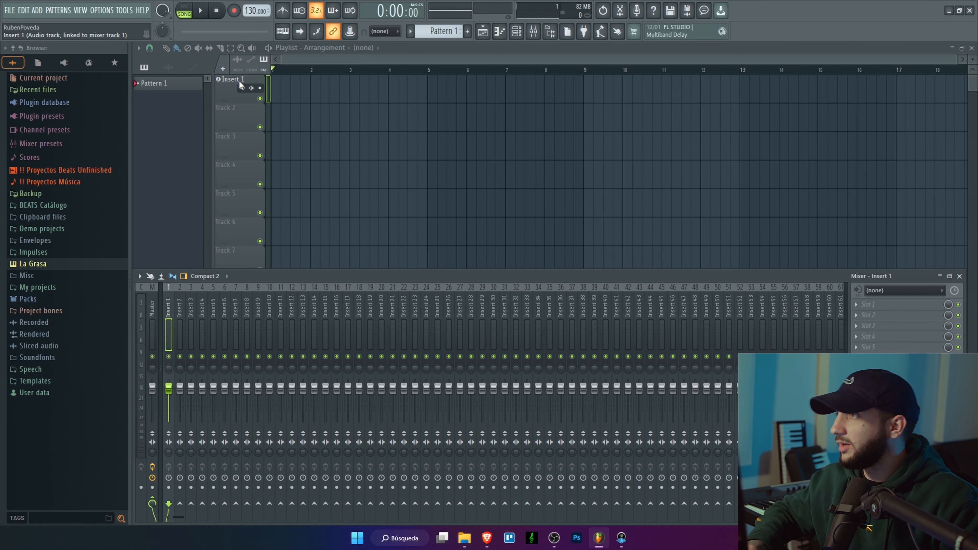
key("F9")
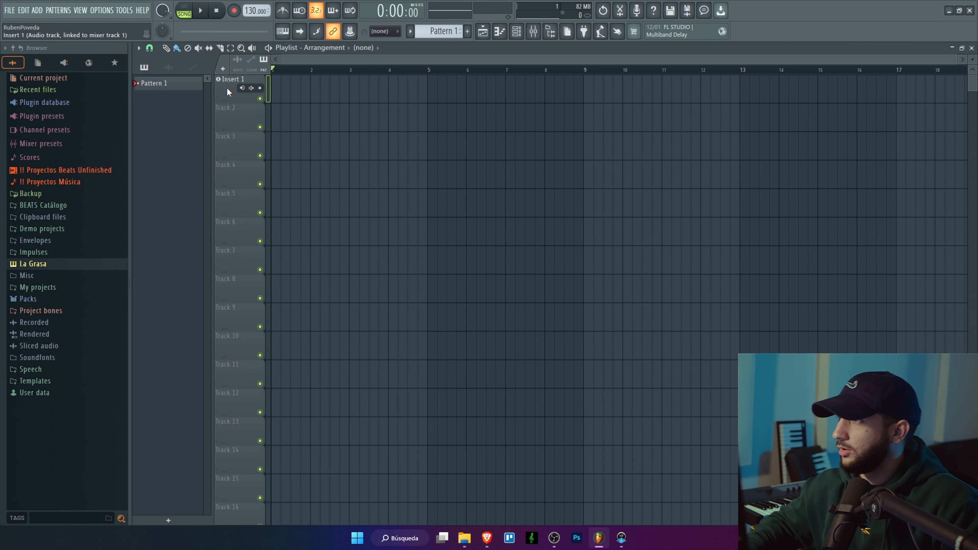
- Rename the Insert 1 audio track as BEAT and give it a blue-violet colour
right_click(225, 91)
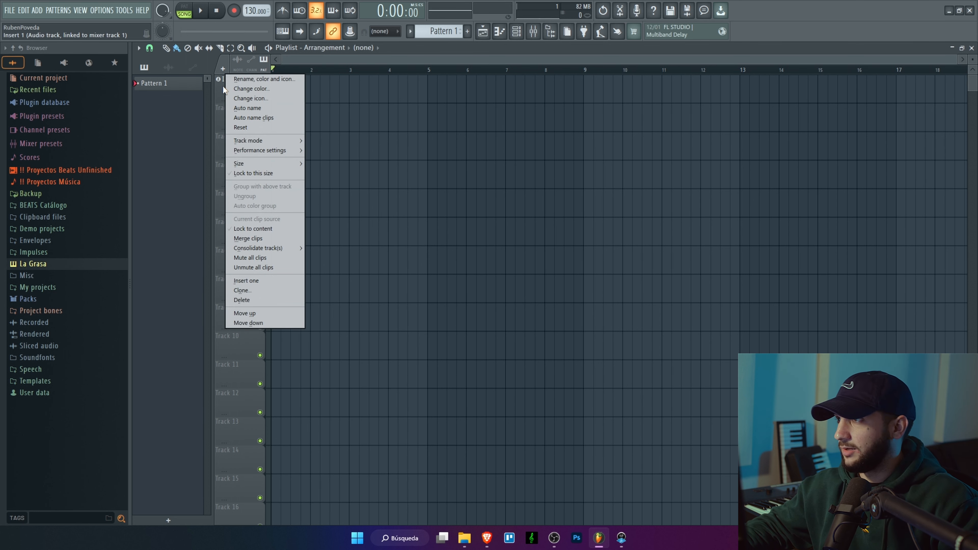
left_click_drag(217, 102, 218, 88)
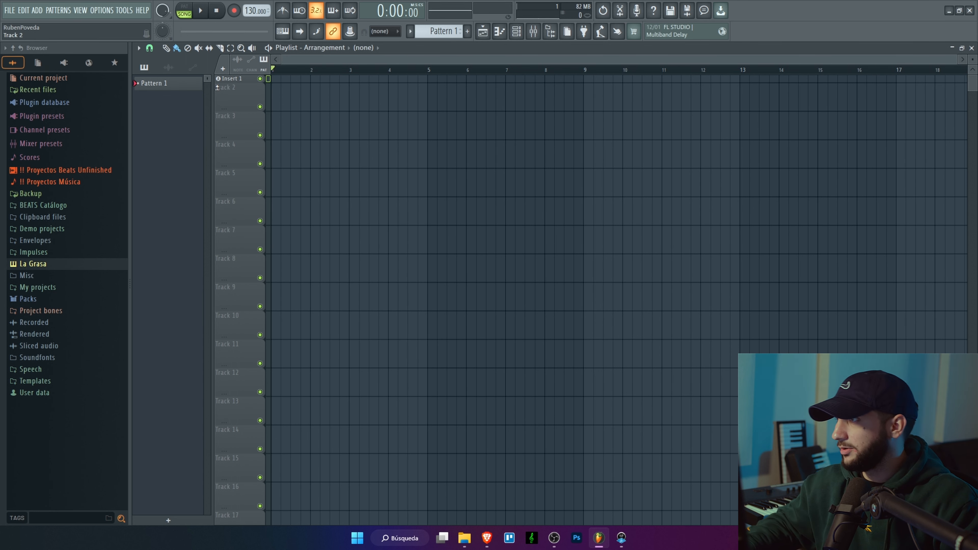
double_click(233, 80)
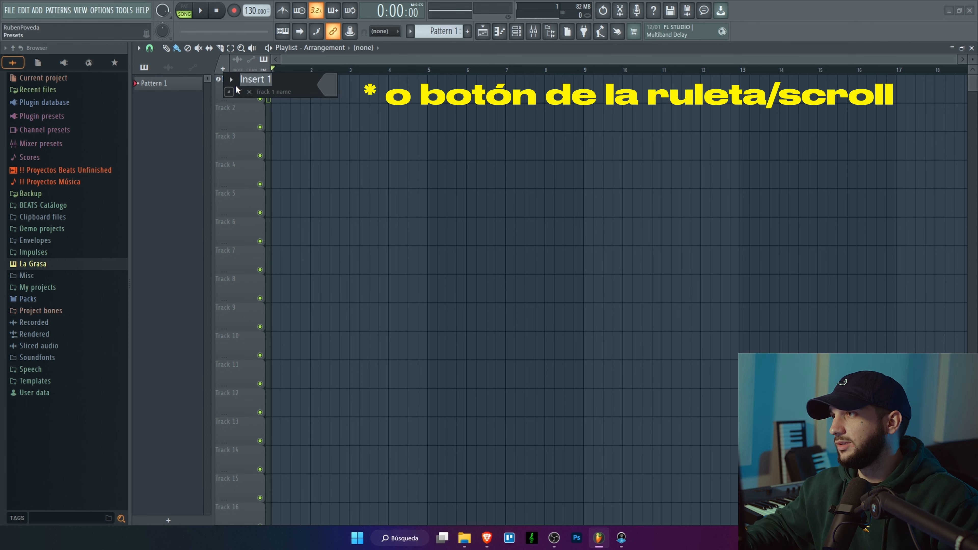
type("BE")
type("AT")
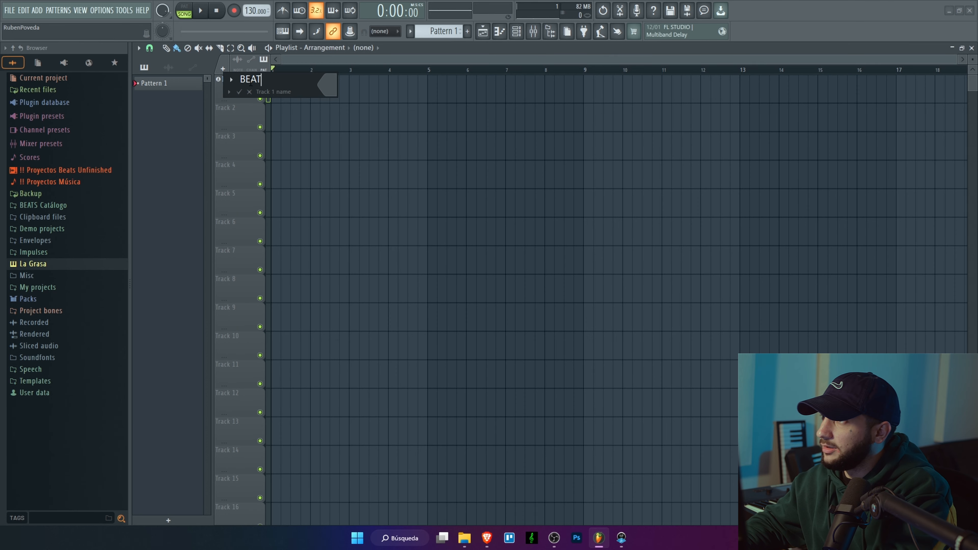
left_click(329, 88)
left_click_drag(416, 121, 502, 201)
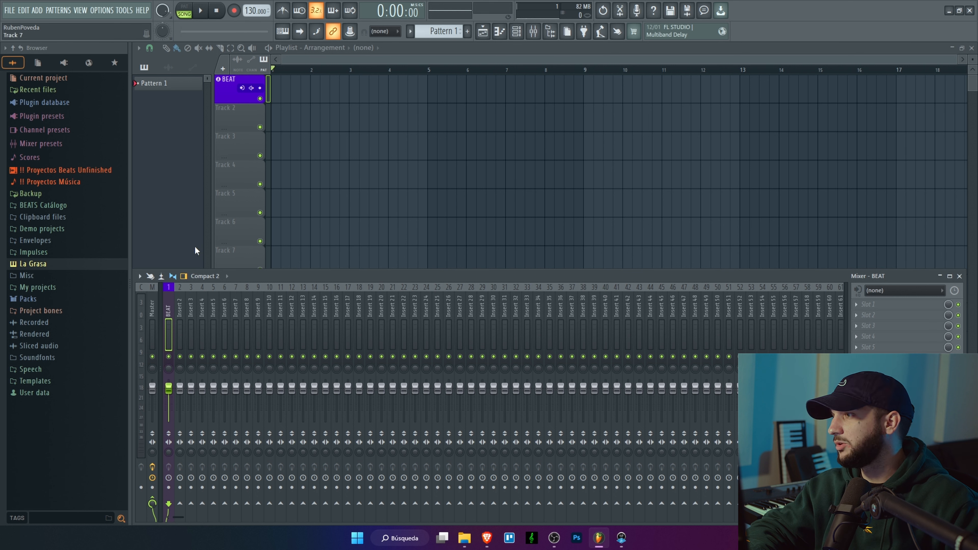
- Import the audio file BEAT (85 Bpm Bm) from its Explorer folder onto the BEAT track at the start of the playlist
left_click(468, 540)
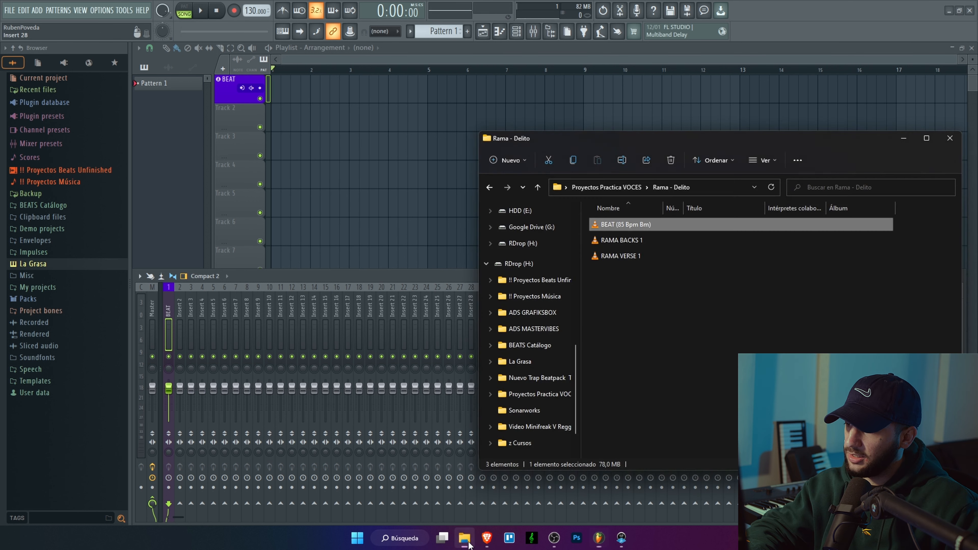
left_click(730, 55)
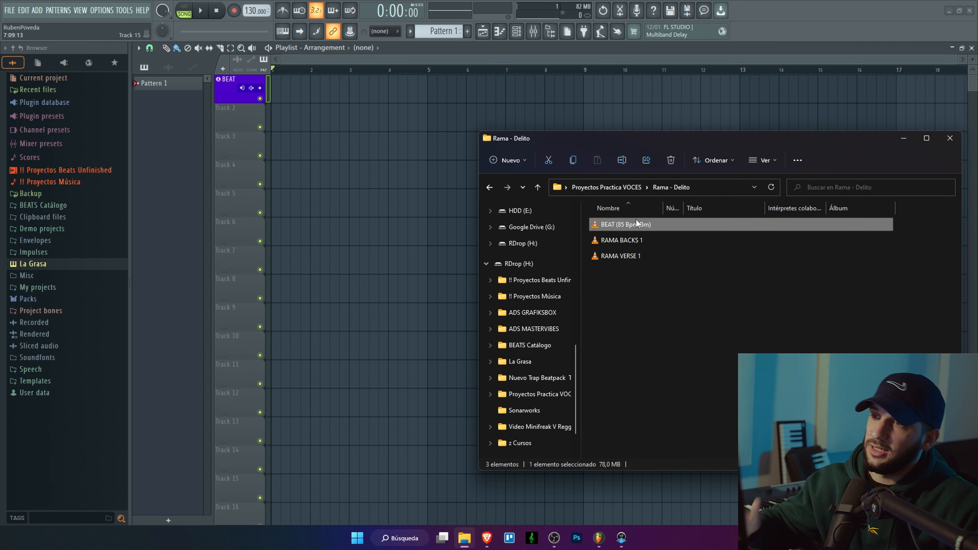
left_click(646, 306)
left_click(621, 226)
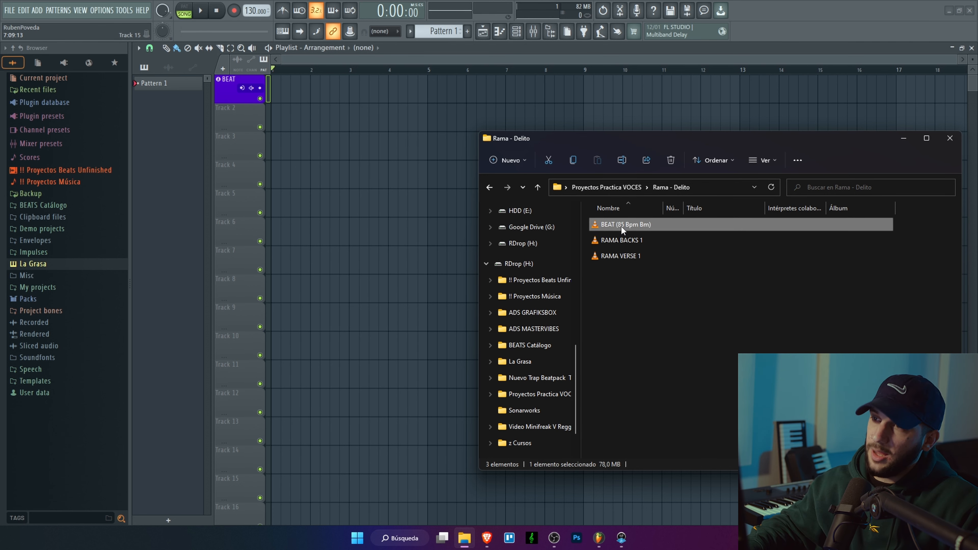
left_click_drag(617, 231, 332, 93)
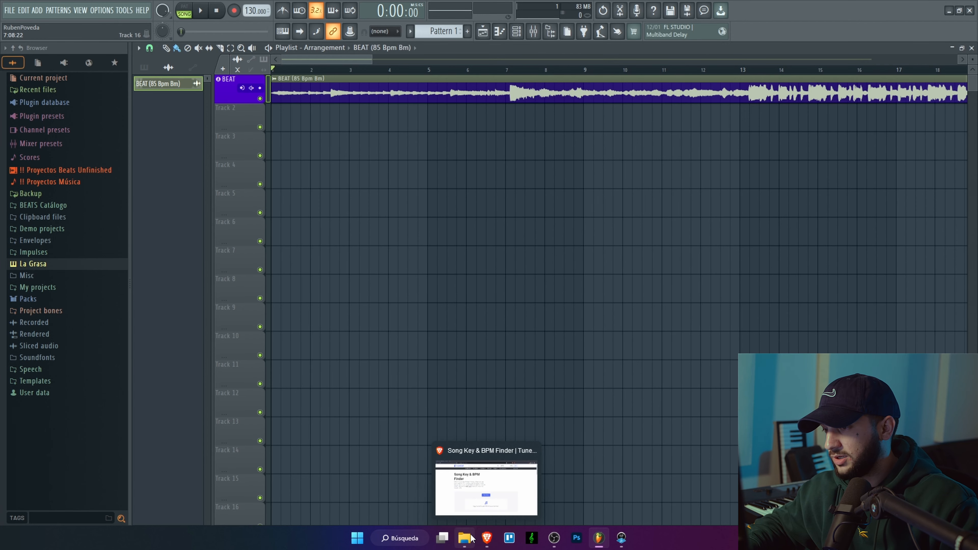
- Switch to the Brave browser and look over Tunebat's Song Key & BPM Finder page, then return to the project
left_click(487, 538)
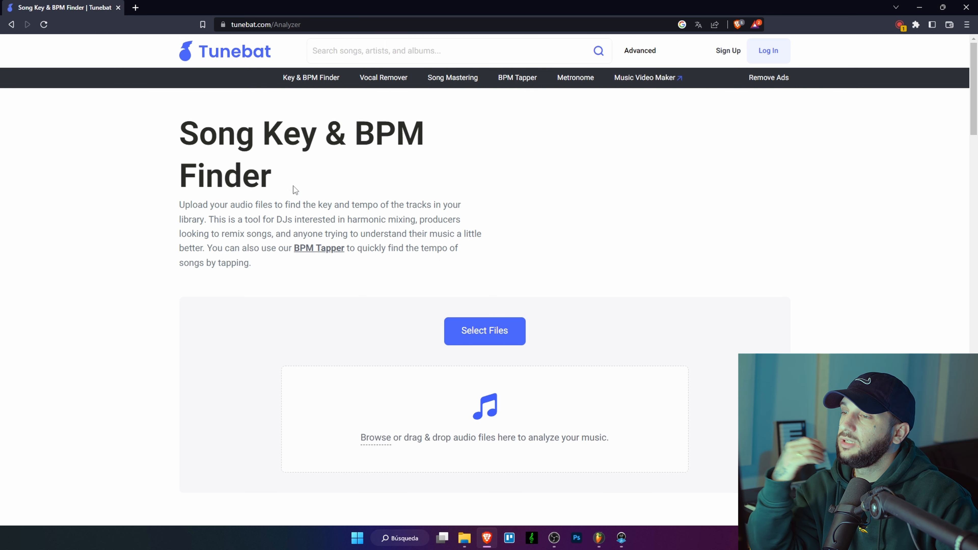
left_click_drag(312, 132, 204, 136)
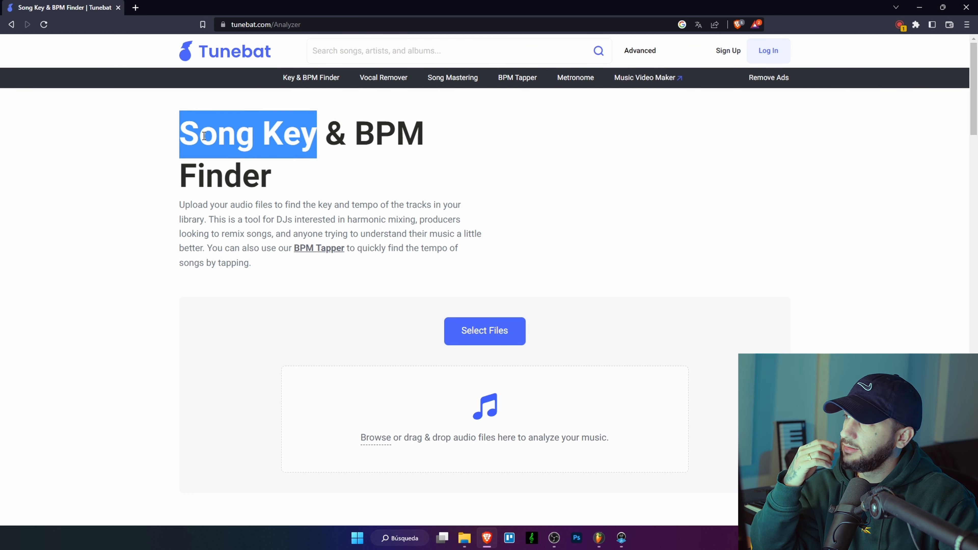
double_click(401, 135)
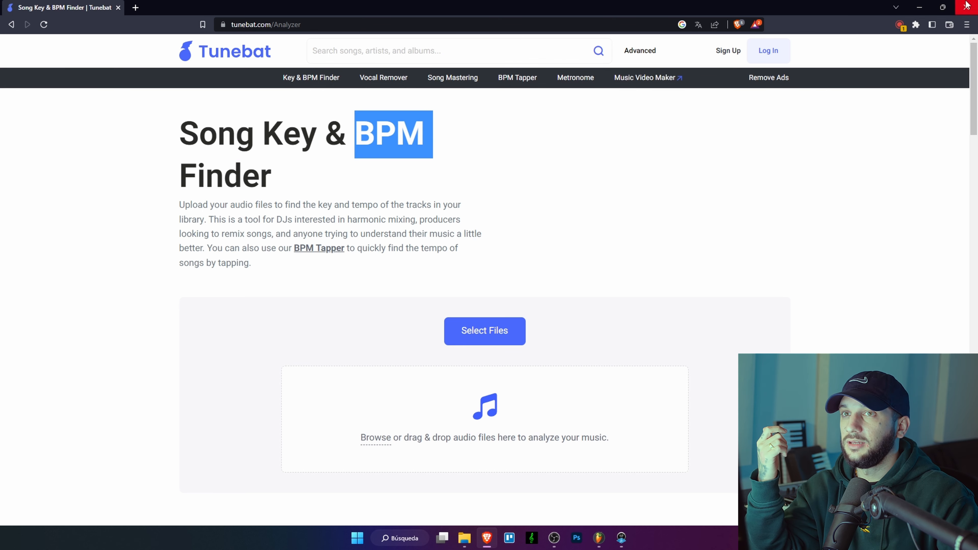
left_click(919, 7)
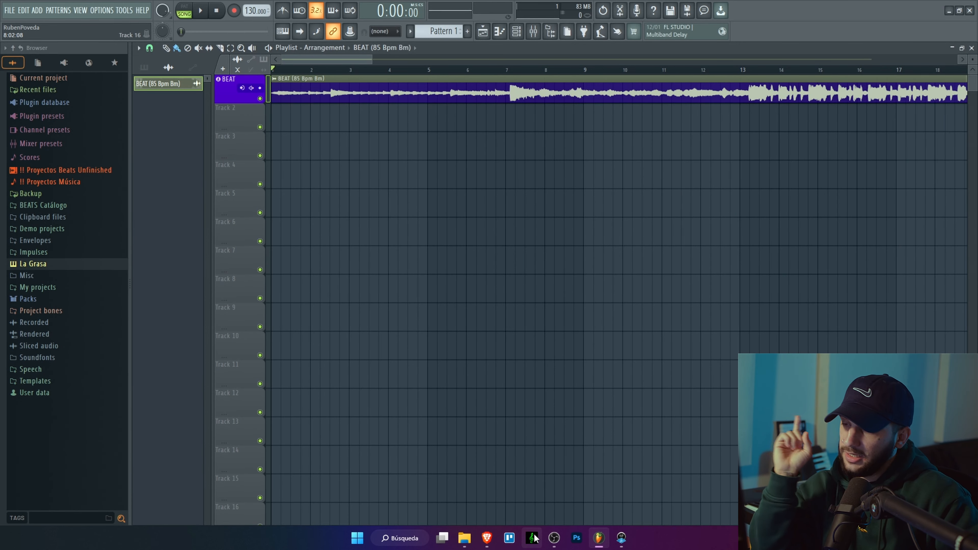
- Try tapping out the project tempo with the Tempo tapper
right_click(254, 14)
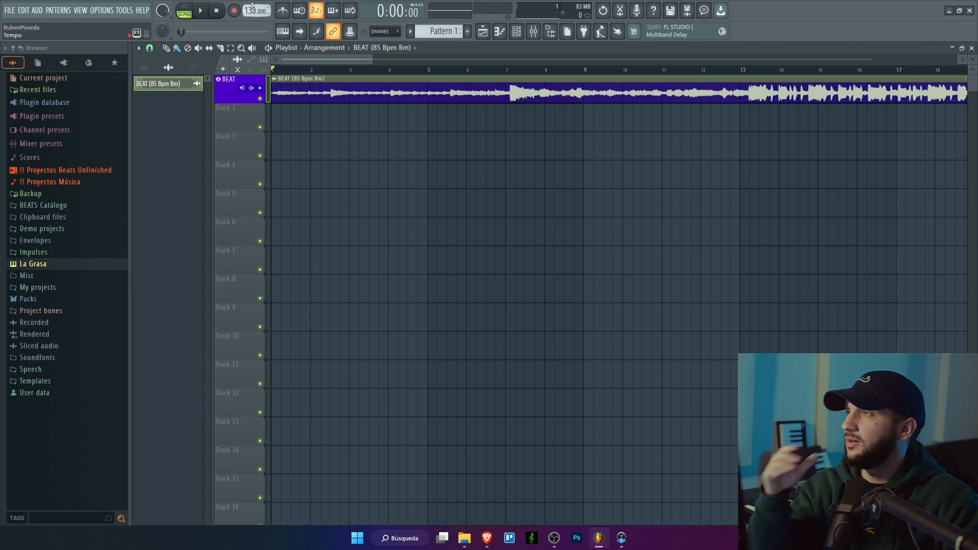
right_click(253, 8)
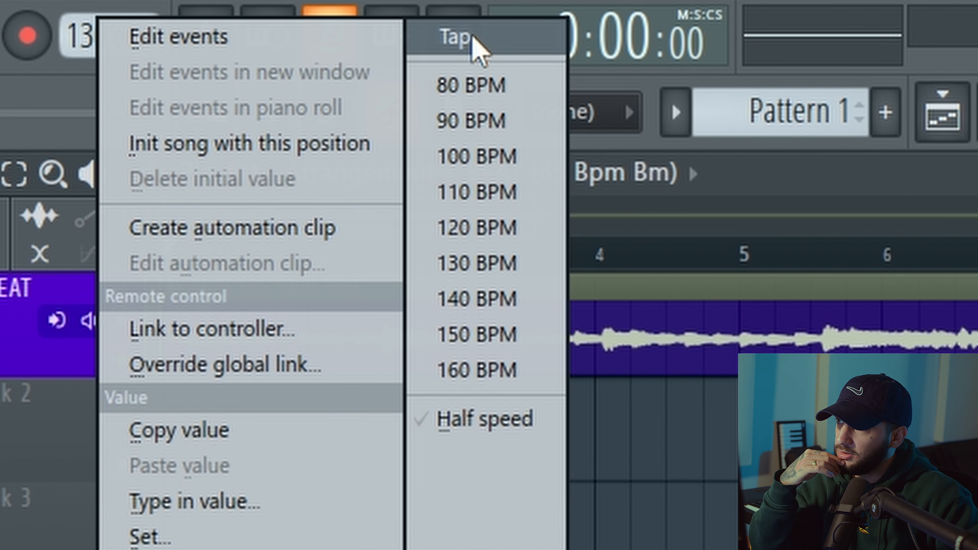
left_click(473, 37)
left_click(488, 243)
left_click(488, 244)
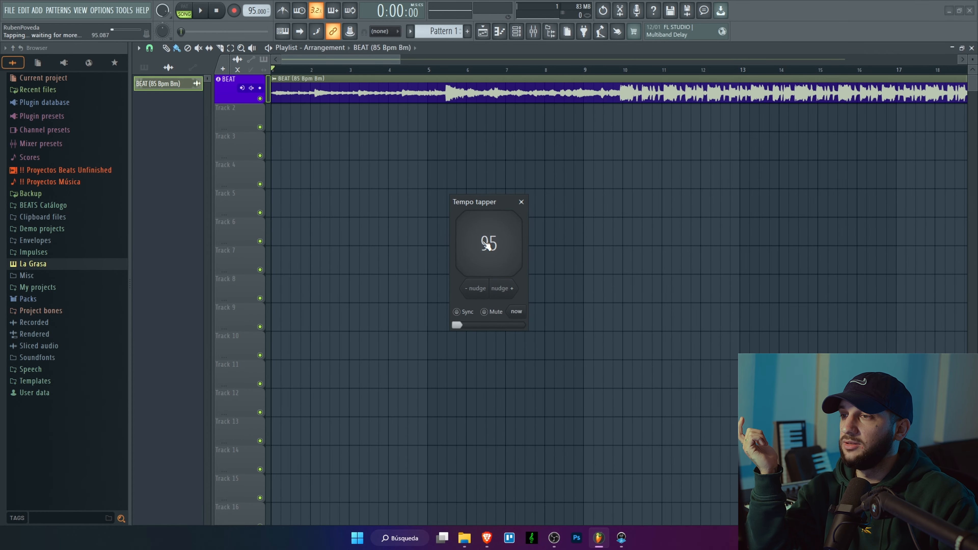
left_click(487, 245)
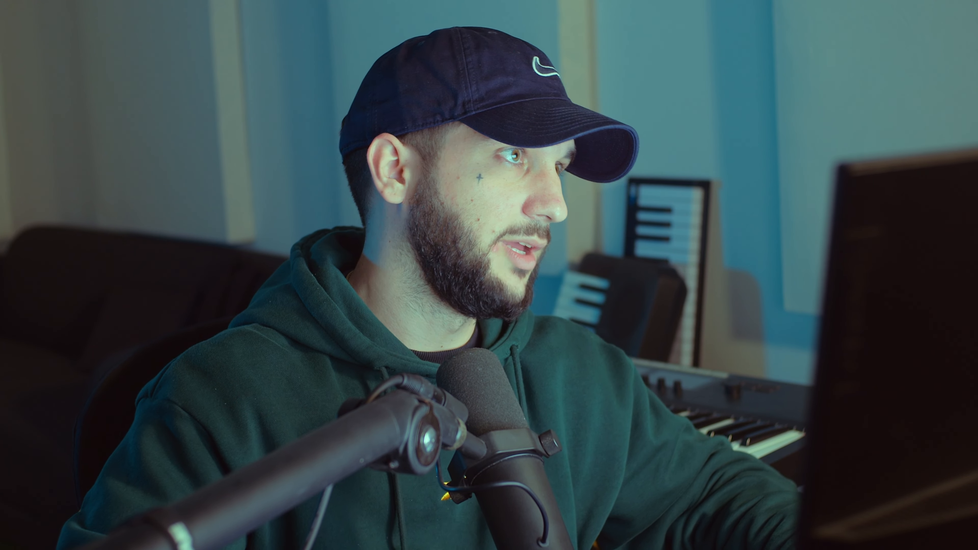
left_click(358, 23)
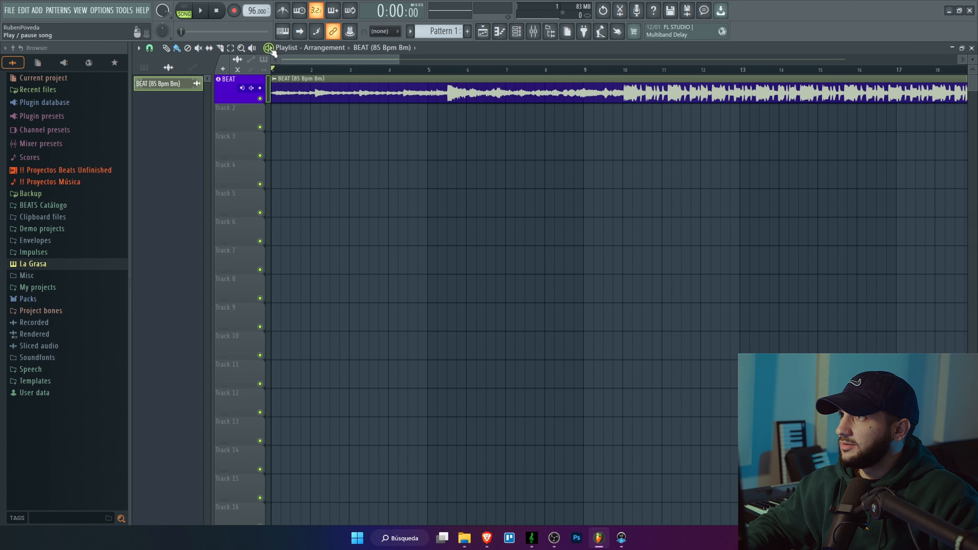
- Set the project tempo to 85 BPM
right_click(247, 13)
left_click(350, 30)
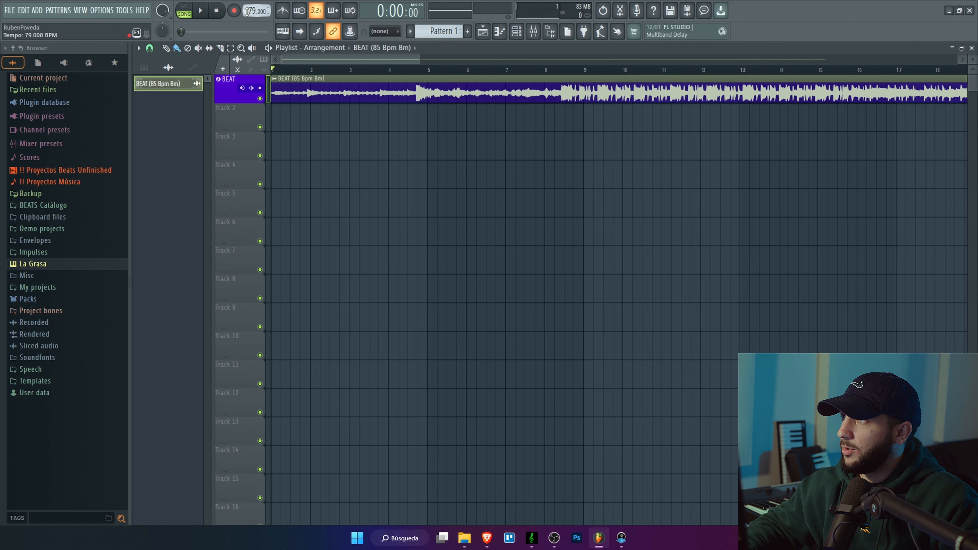
scroll(246, 12, "up", 5)
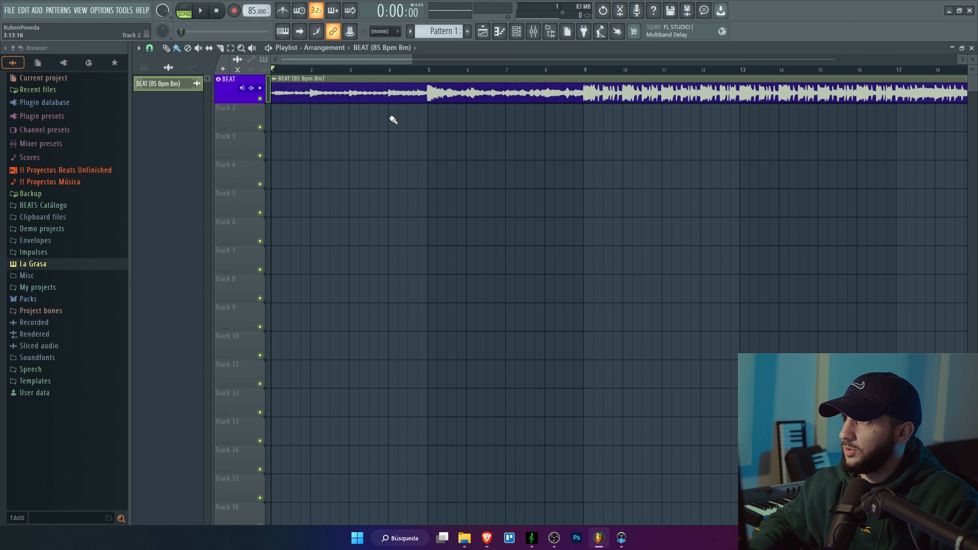
- Enlarge the beat's waveform, place the playhead at bar 9, and play the beat to check its alignment with the grid
scroll(419, 136, "up", 4)
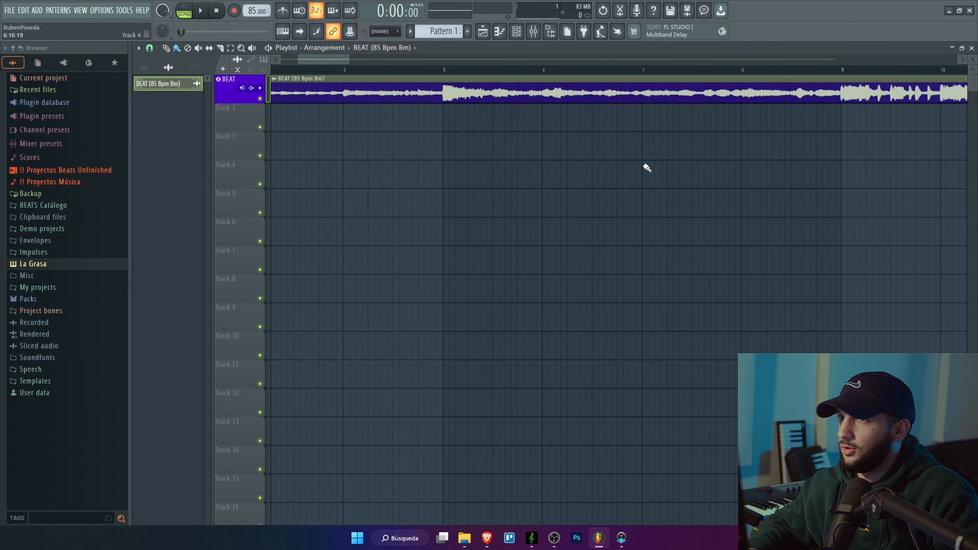
scroll(421, 154, "up", 5)
scroll(435, 163, "down", 8)
scroll(341, 97, "up", 10)
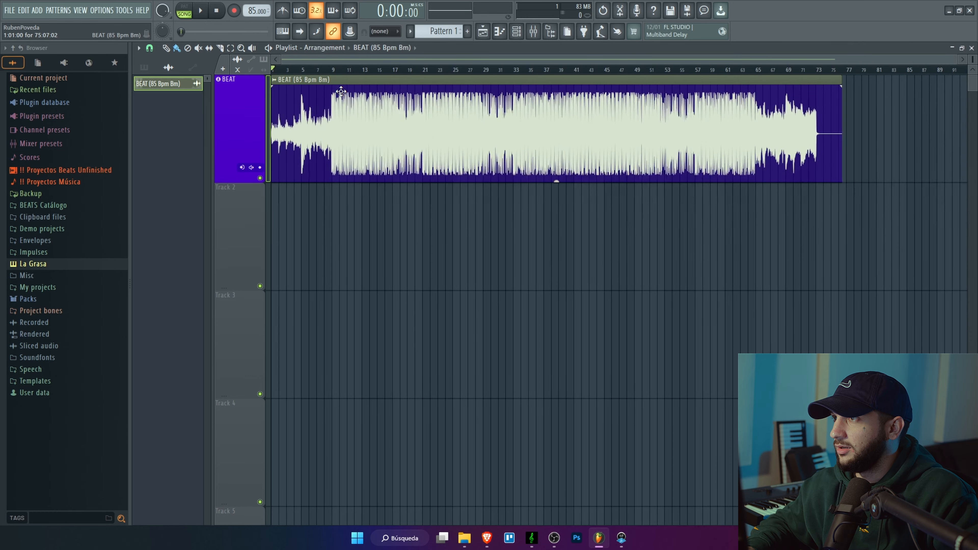
left_click(354, 72)
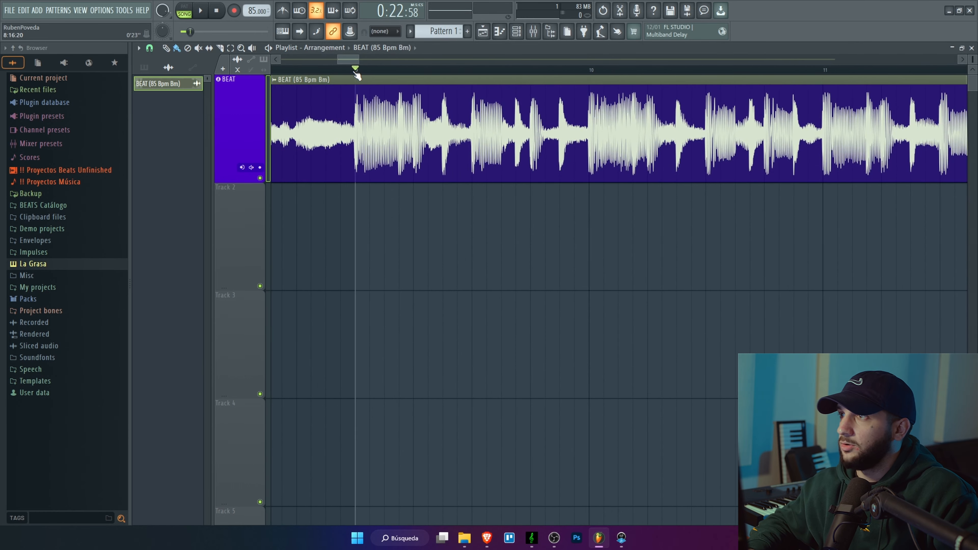
key("space")
key("space")
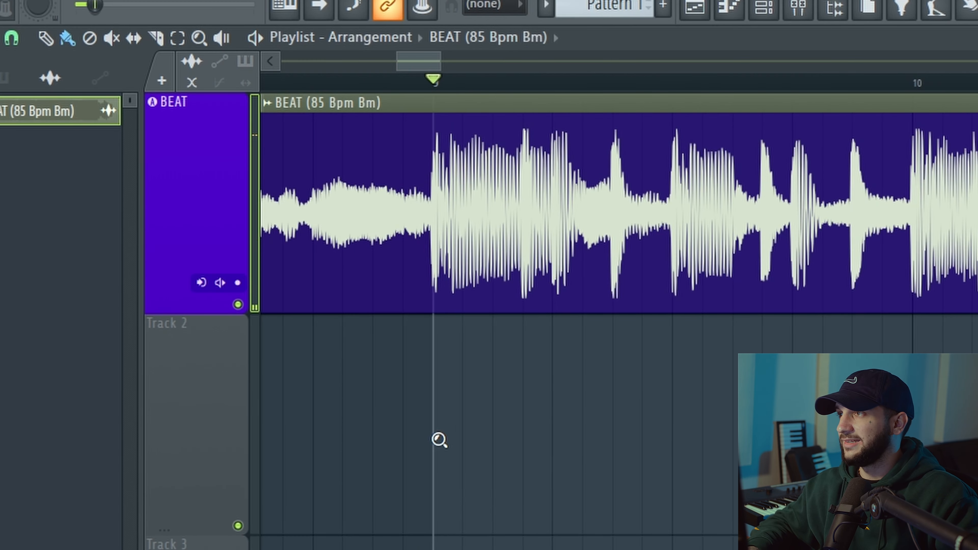
- Lower the BEAT channel's volume fader slightly in the mixer
scroll(439, 440, "down", 5)
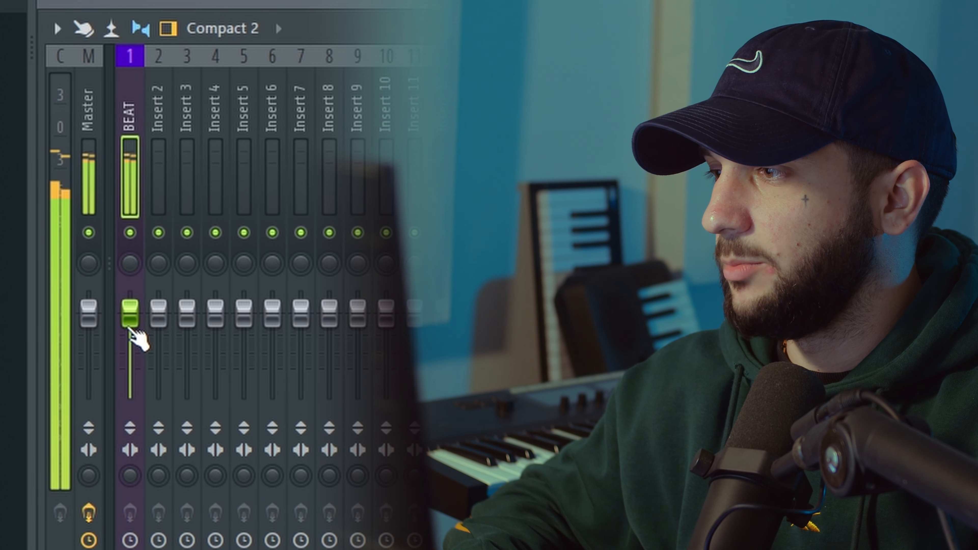
mouse_move(131, 321)
left_mouse_down()
mouse_move(130, 403)
mouse_move(131, 323)
left_mouse_up()
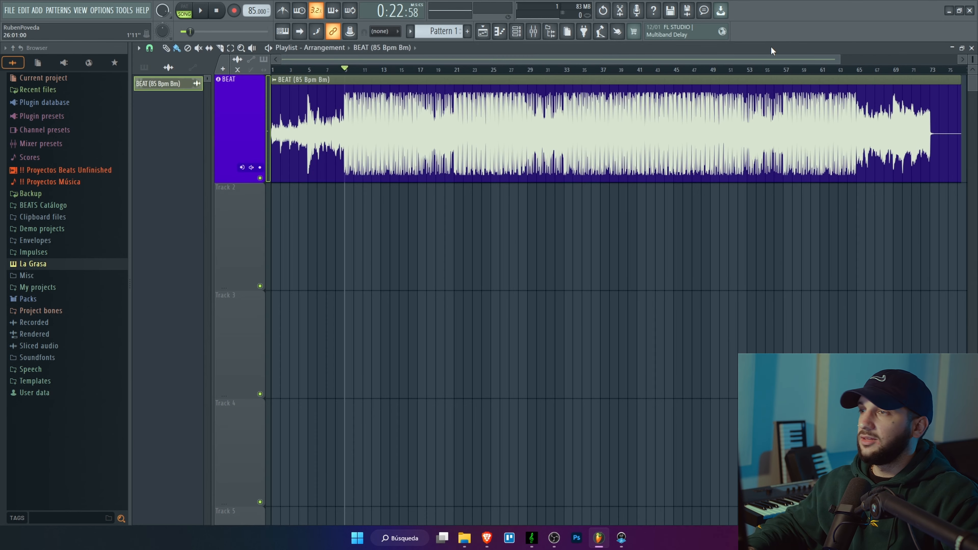
- Set Track 2 to audio track mode, linked to mixer insert 2
scroll(331, 256, "up", 5)
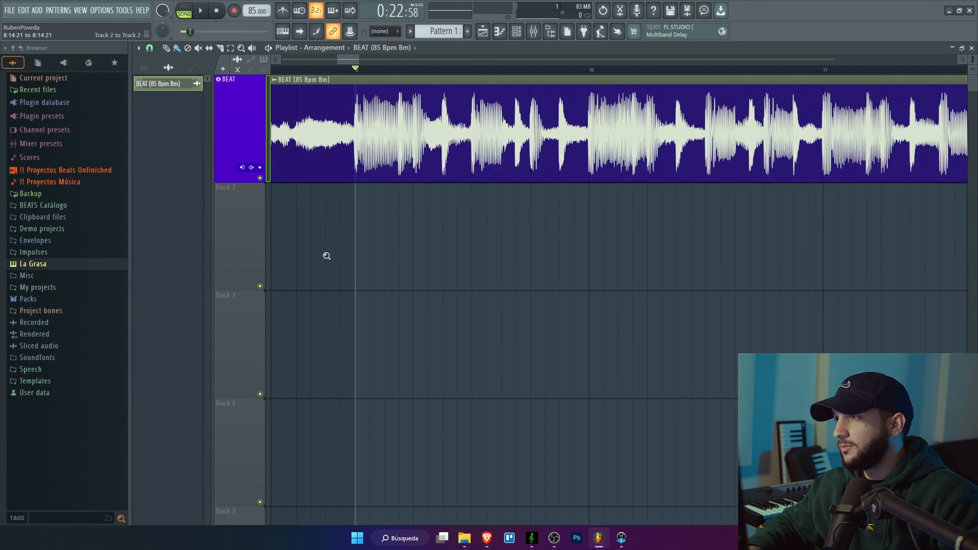
scroll(326, 256, "down", 5)
right_click(242, 199)
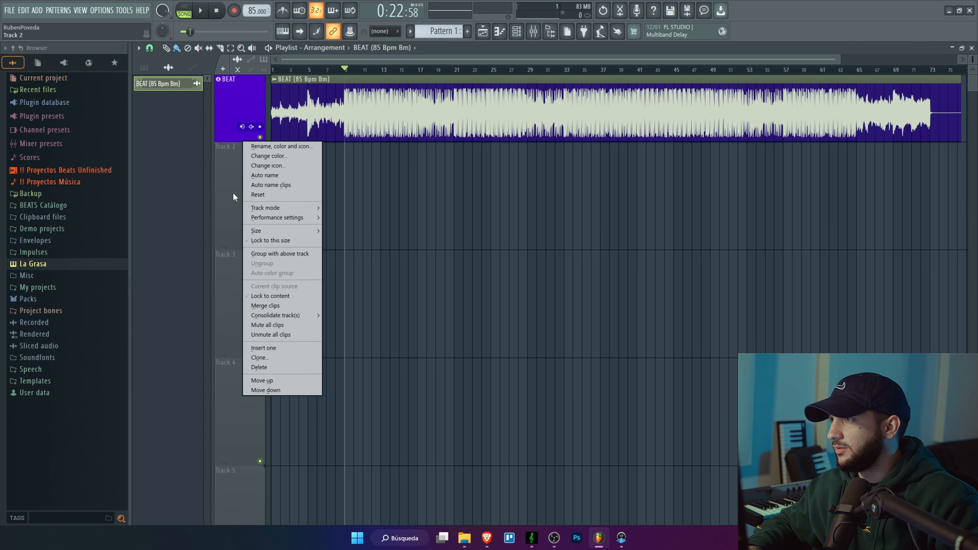
mouse_move(301, 207)
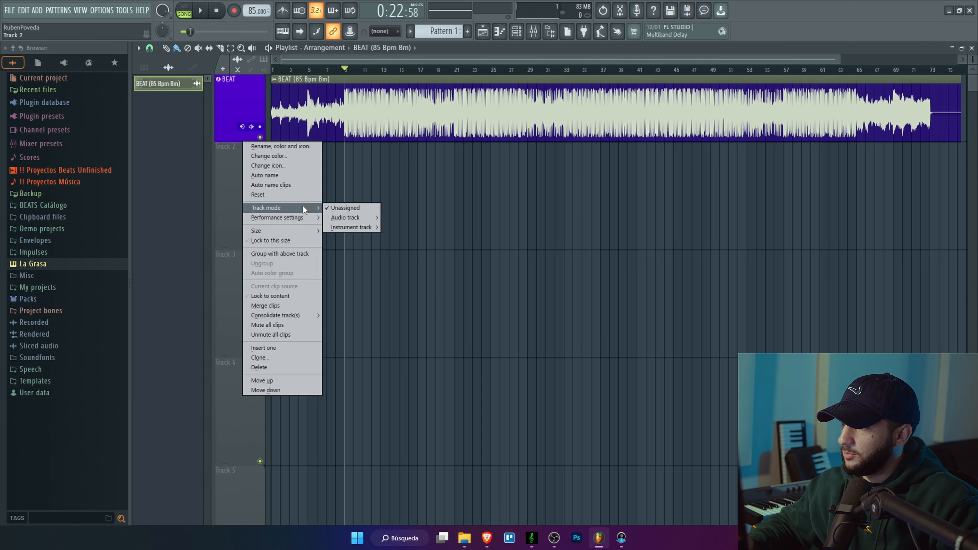
mouse_move(346, 218)
left_click(339, 20)
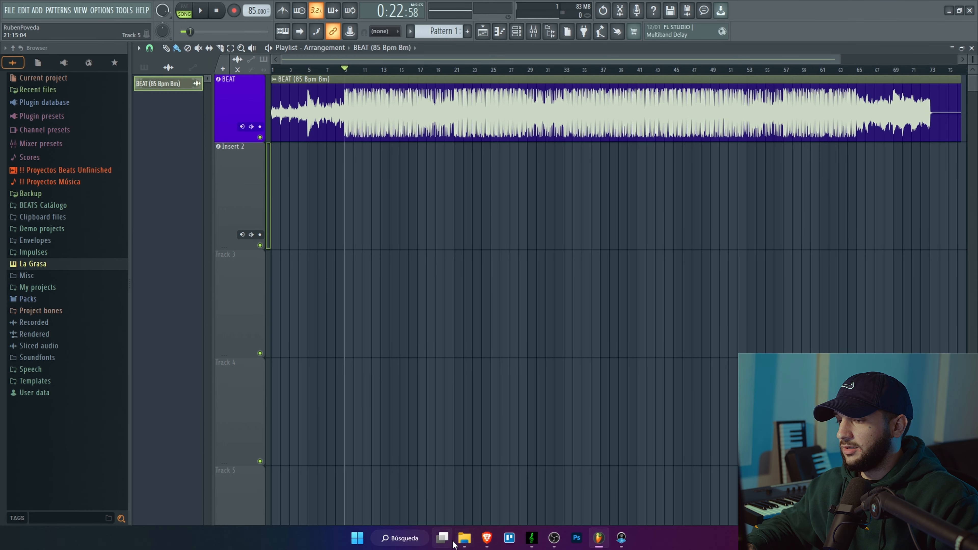
- Check the vocal file names in File Explorer, and rename the Insert 2 playlist track as RAMA 1 with a magenta colour
left_click(464, 538)
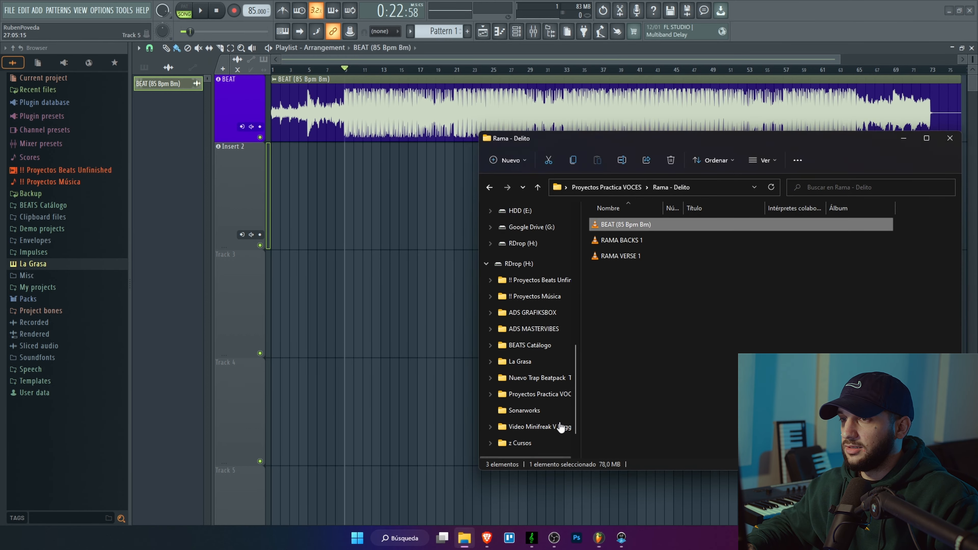
left_click(233, 199)
middle_click(234, 196)
type("RAMA 1")
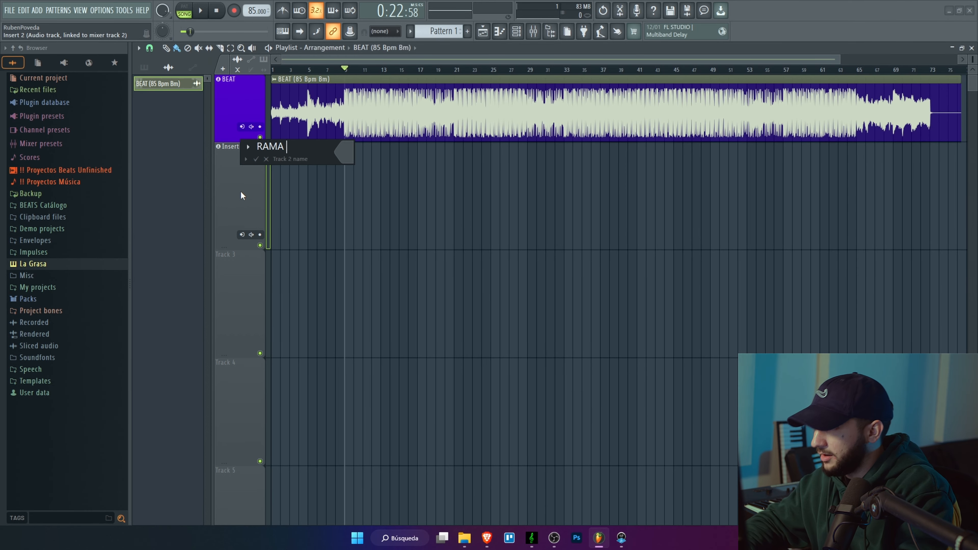
key("Return")
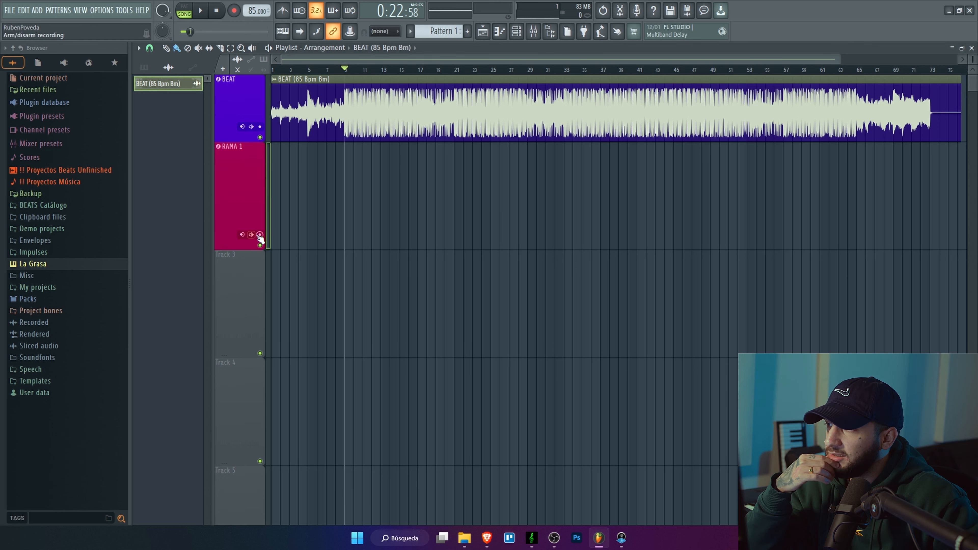
- Assign the mono audio input MIC/LINE/HIZ 1 to the RAMA 1 track
left_click(237, 236)
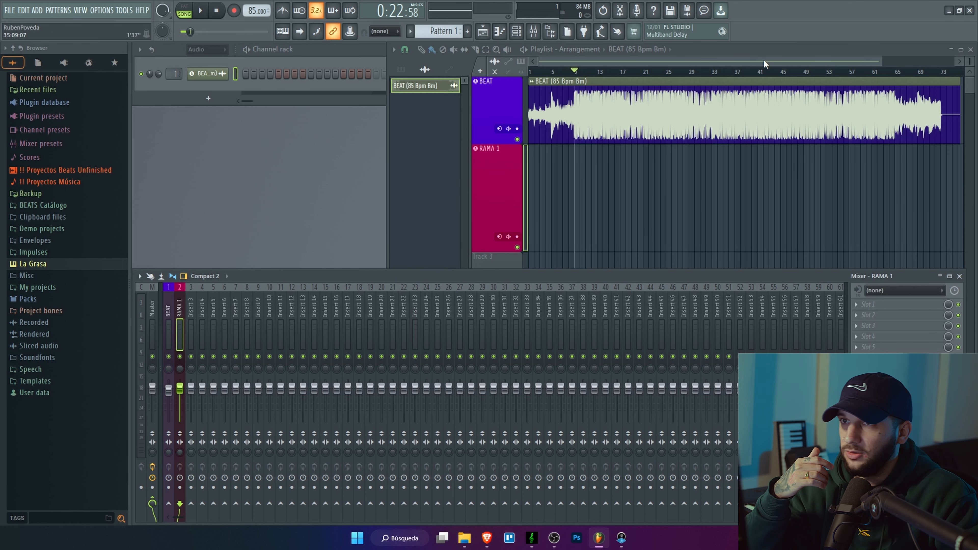
left_click(499, 237)
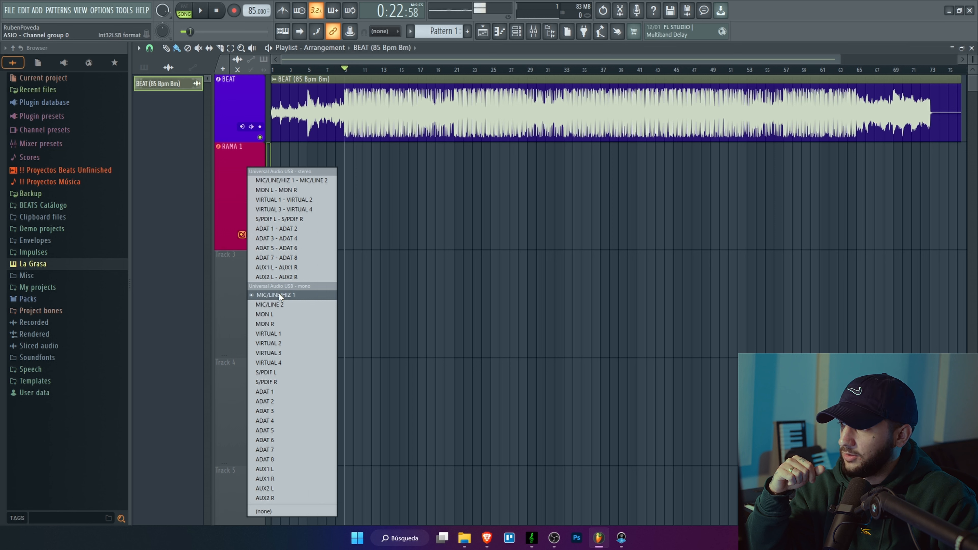
left_click(258, 294)
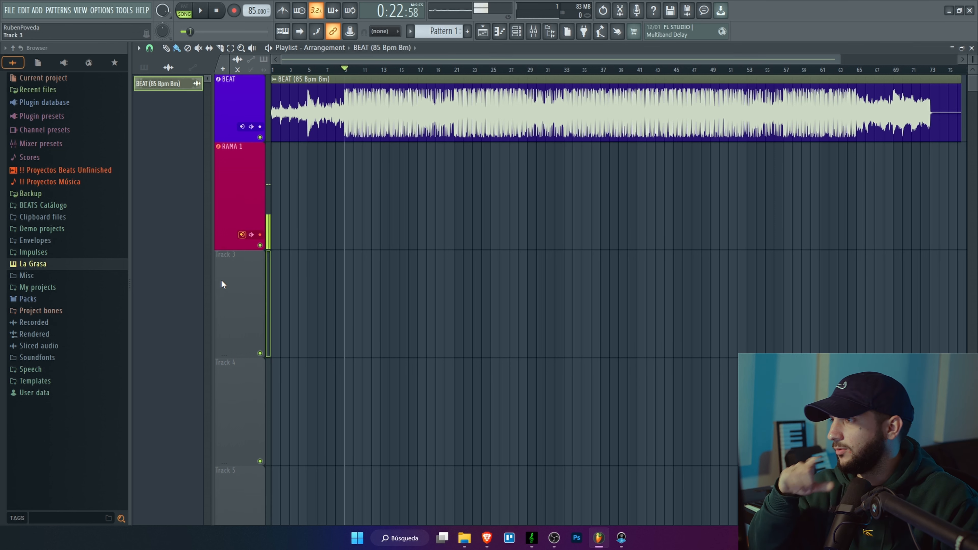
- Turn off external input monitoring for the RAMA 1 track and review its recording options
left_click(252, 235)
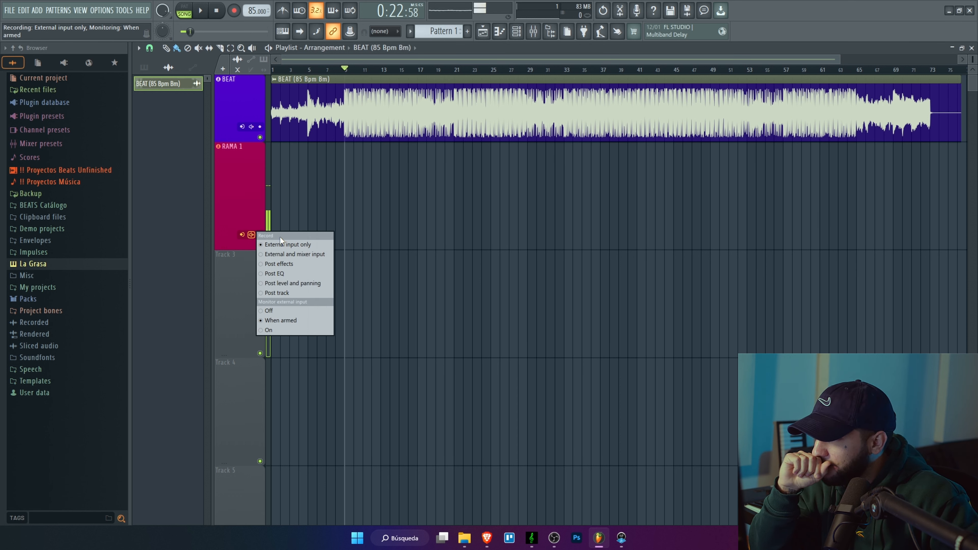
left_click(270, 311)
left_click(252, 236)
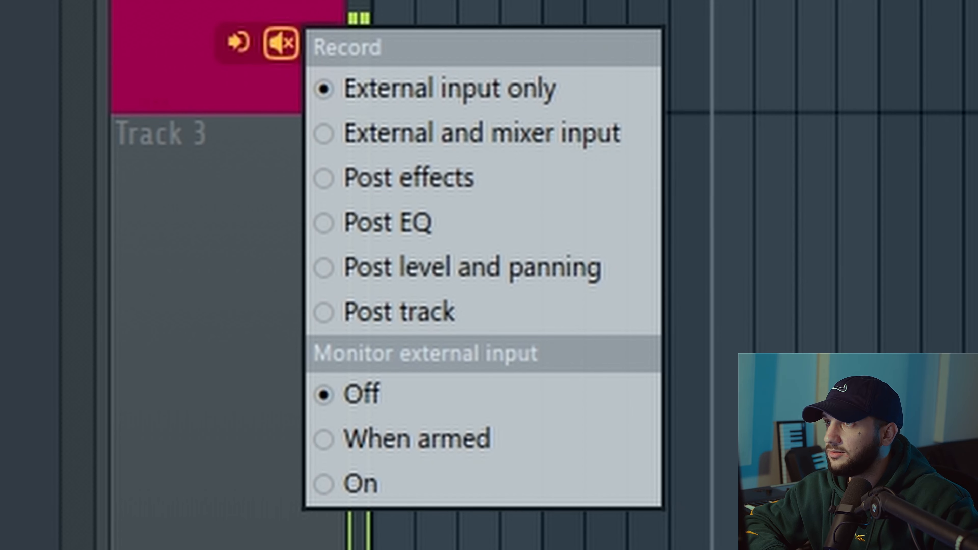
- Load Fruity Reeverb 2 into effect slot 3 of the RAMA 1 mixer track
left_click(239, 183)
key("F9")
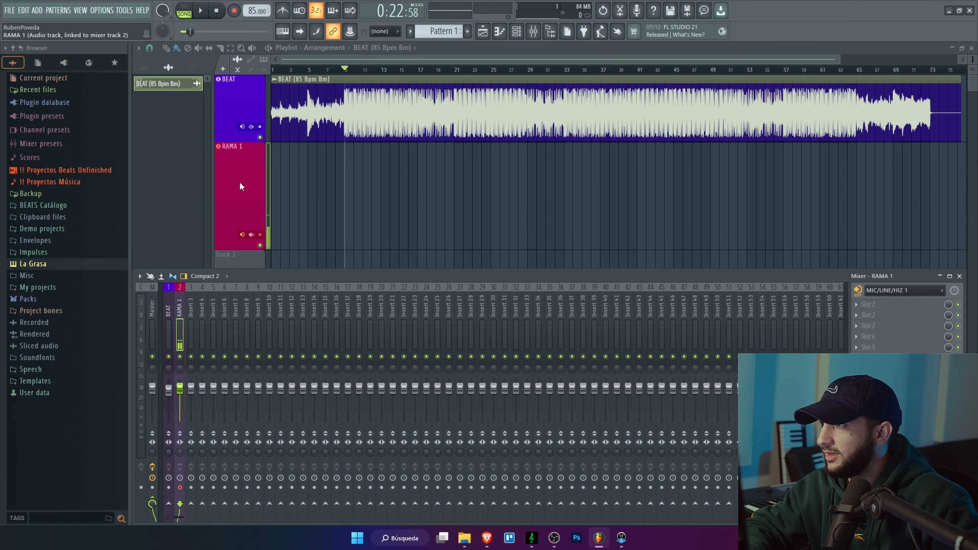
key("F9")
key("F9")
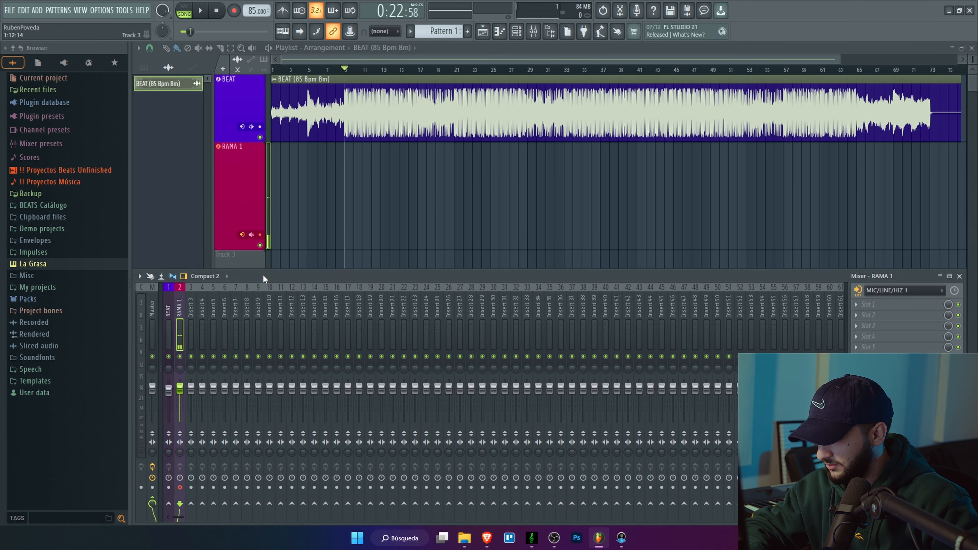
left_click(870, 325)
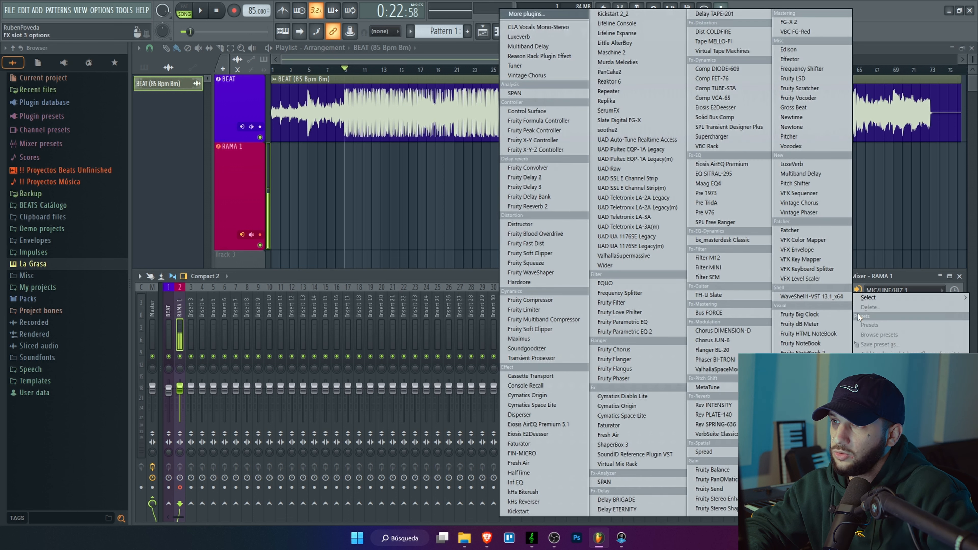
left_click(530, 206)
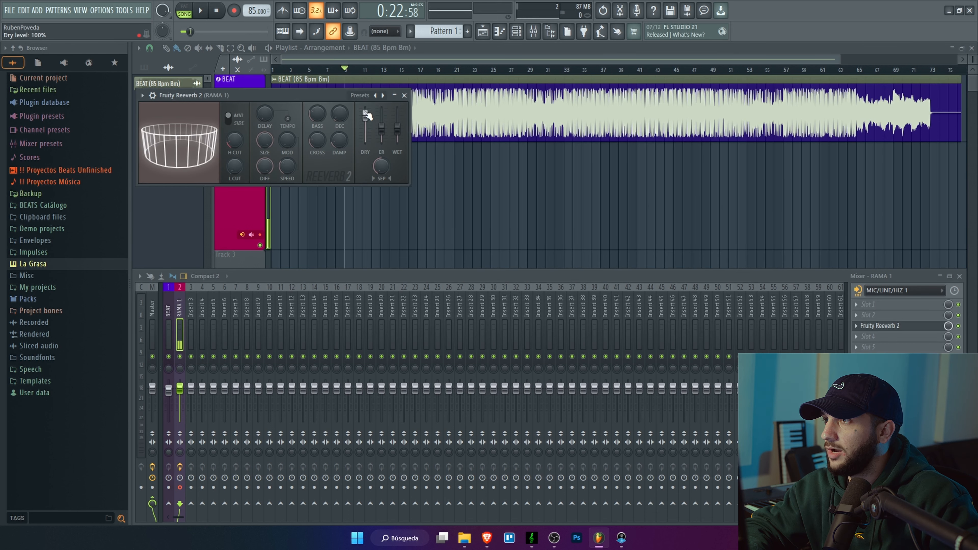
- Set the RAMA 1 track to record post effects and record a short test take from bar 9
right_click(258, 234)
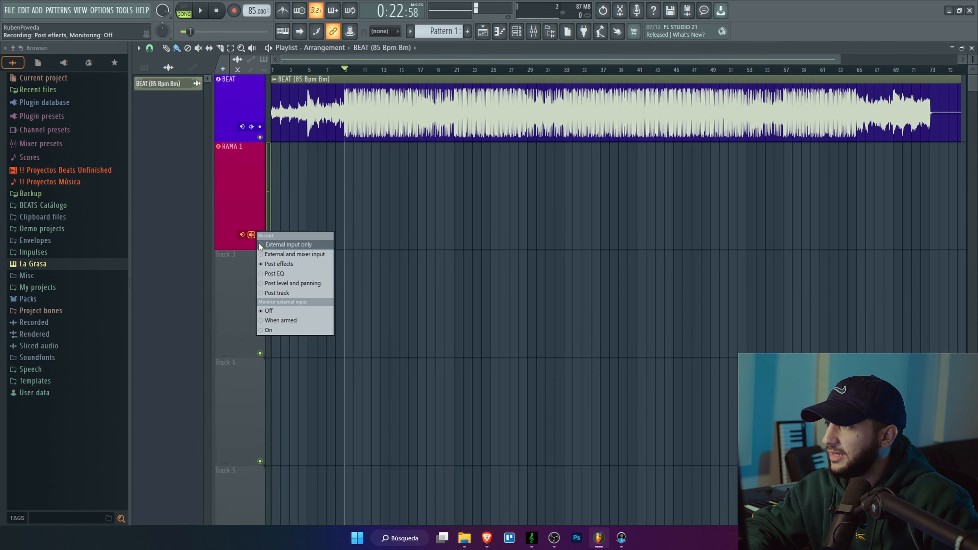
left_click(290, 266)
key("space")
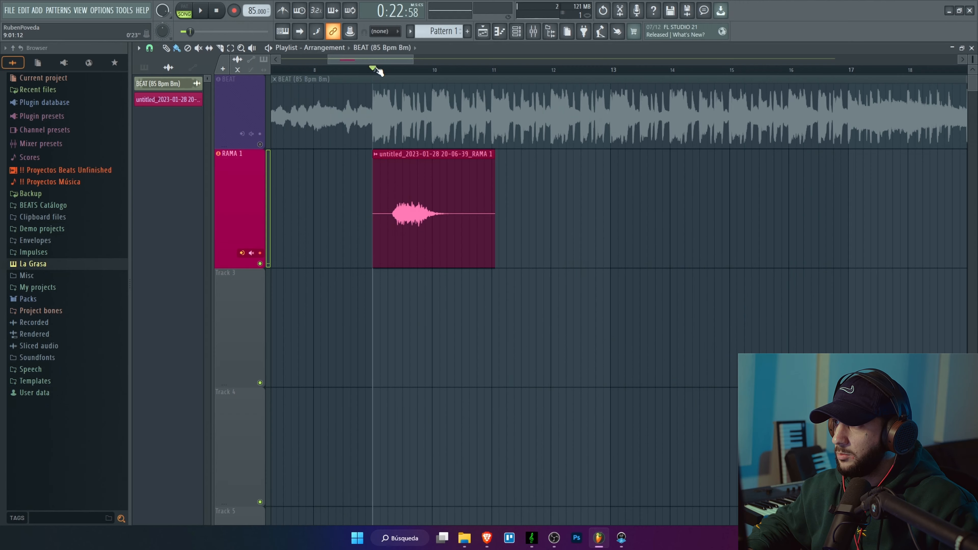
- Raise the gain of the recorded test clip on RAMA 1 and play it back to hear the recorded reverb
left_click(389, 72)
key("space")
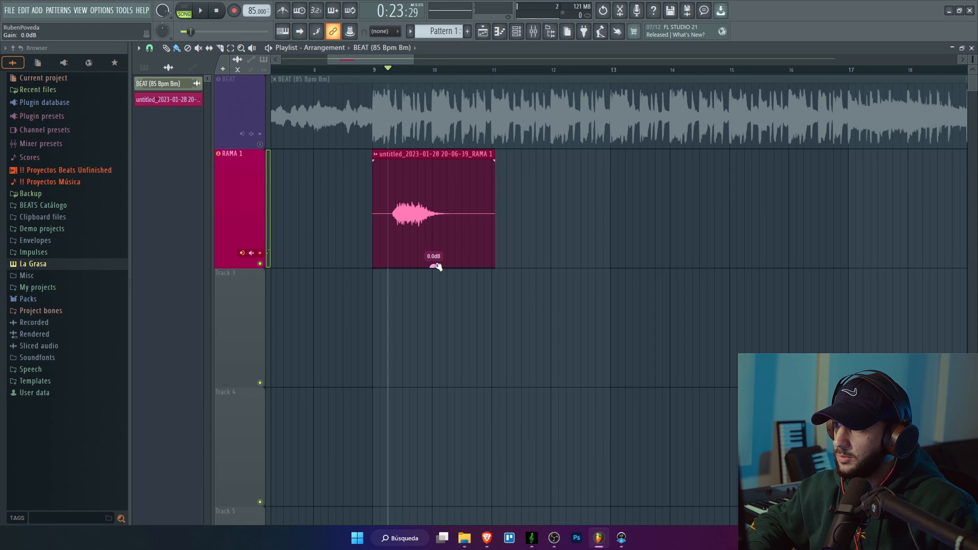
left_click_drag(435, 267, 432, 227)
key("space")
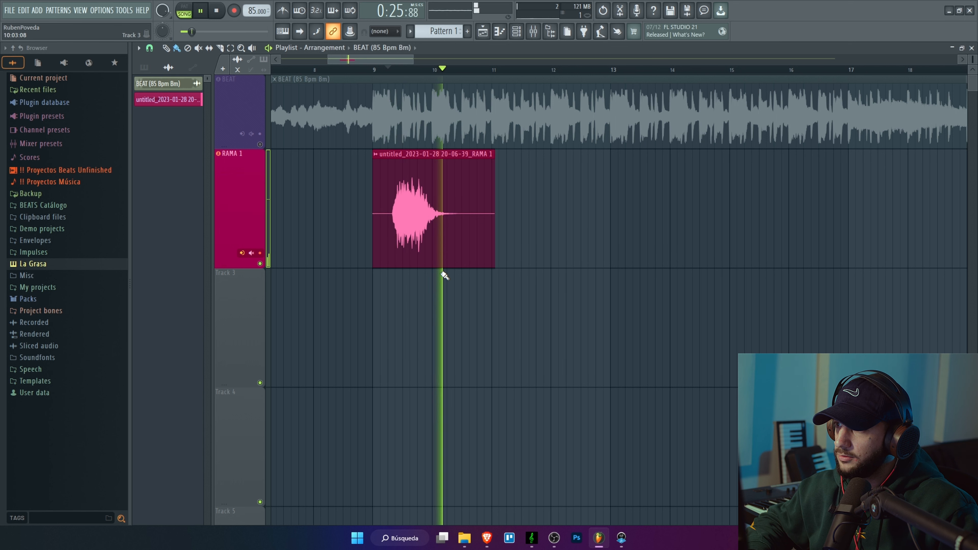
key("space")
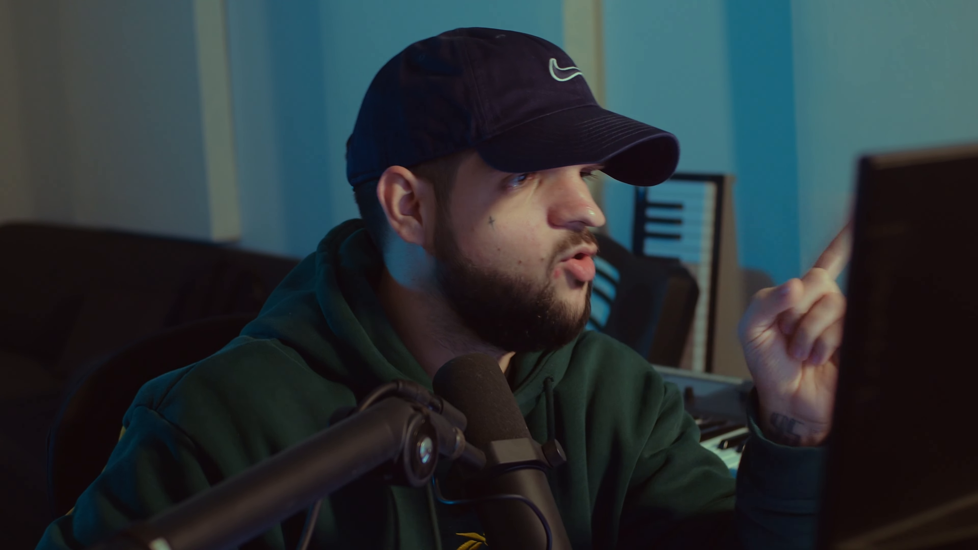
- Set the RAMA 1 track to record the external input only
right_click(260, 252)
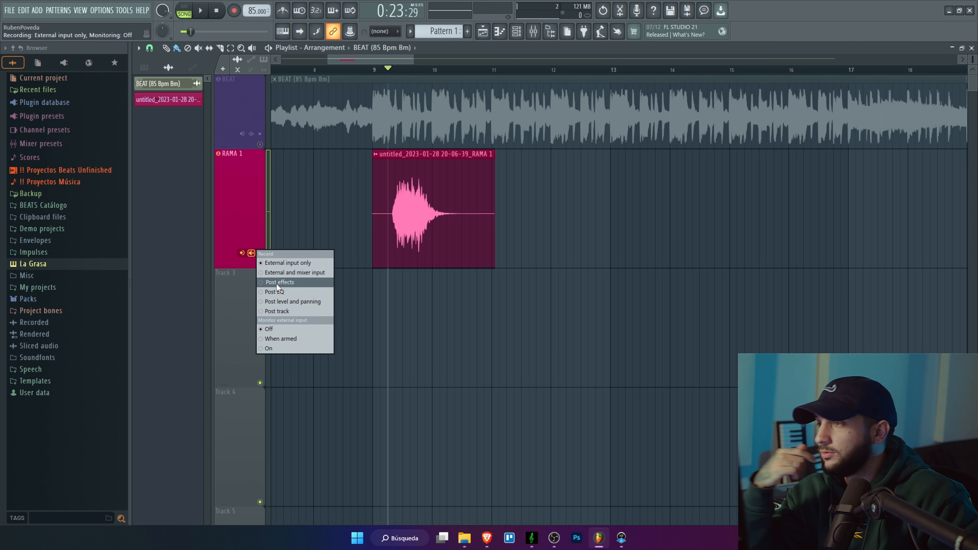
left_click(246, 258)
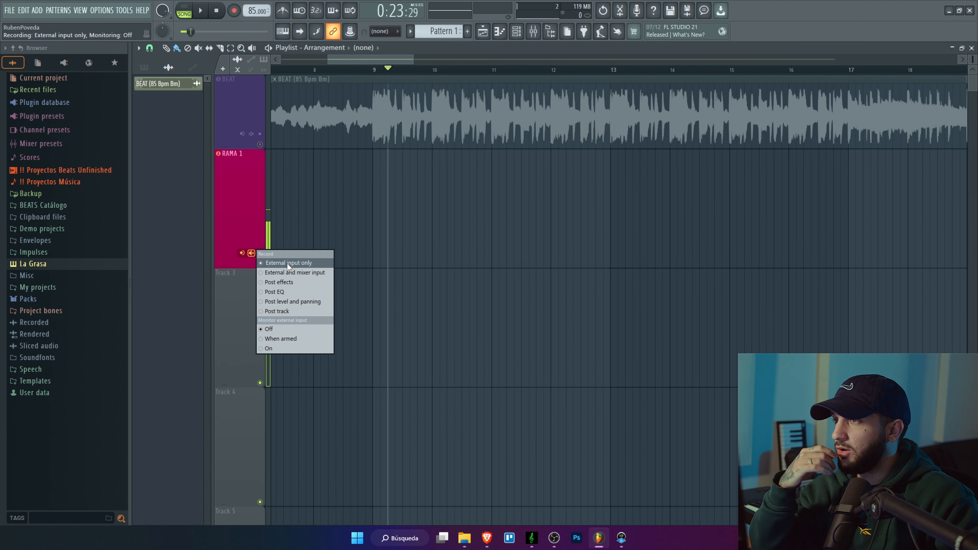
left_click(287, 263)
left_click(260, 263)
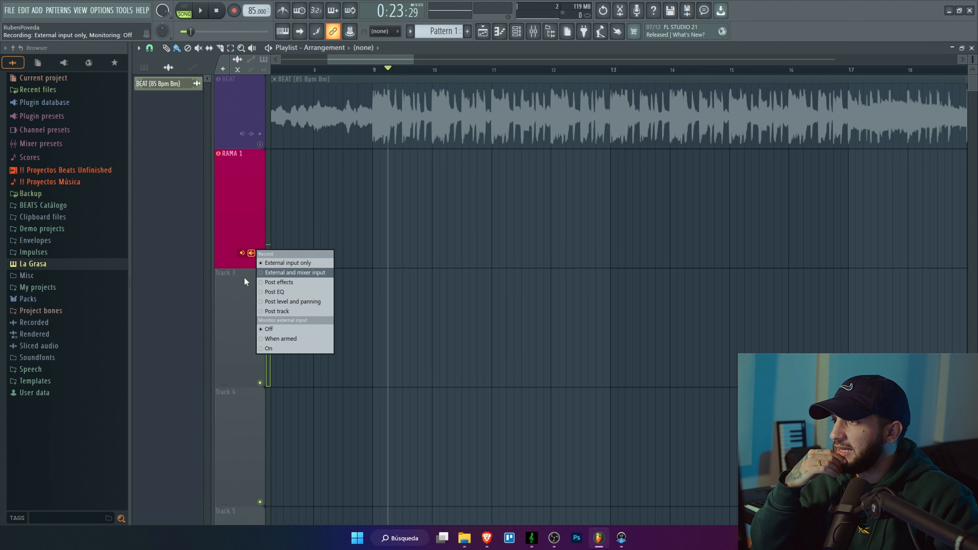
left_click(244, 274)
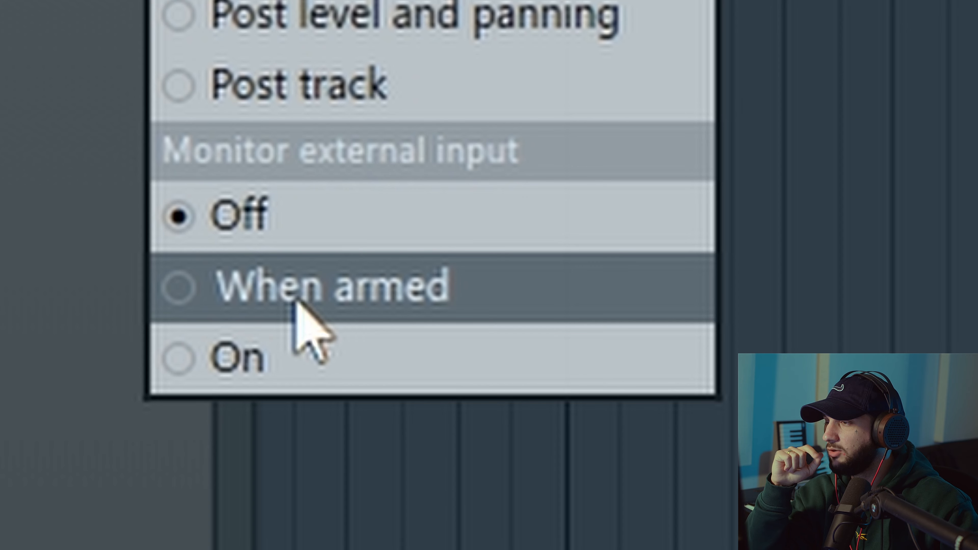
- Set external input monitoring on the RAMA 1 track to When armed
left_click(288, 301)
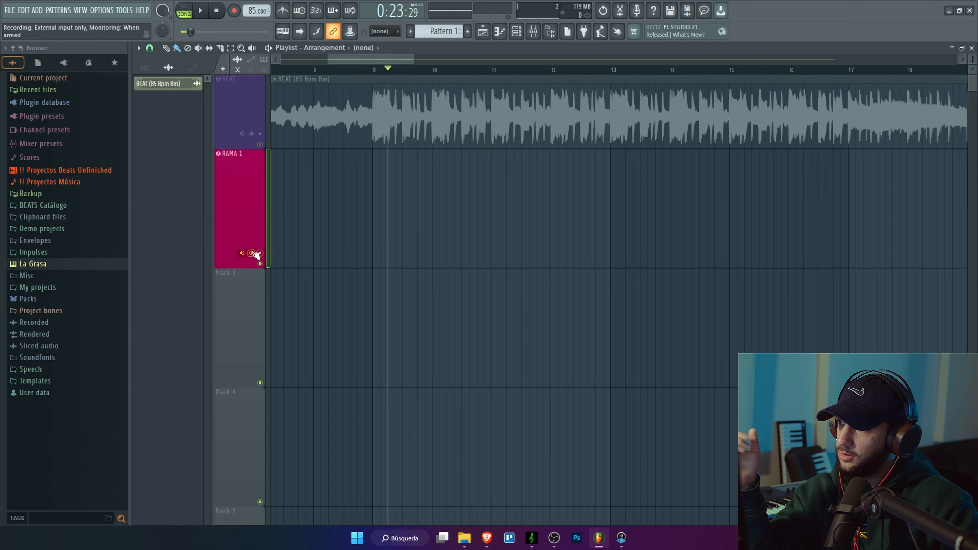
left_click(366, 408)
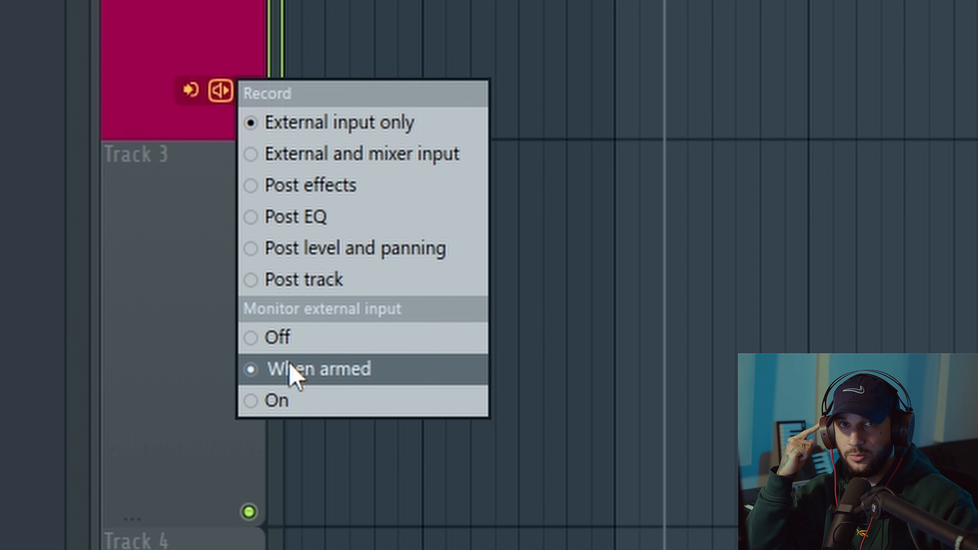
left_click(291, 370)
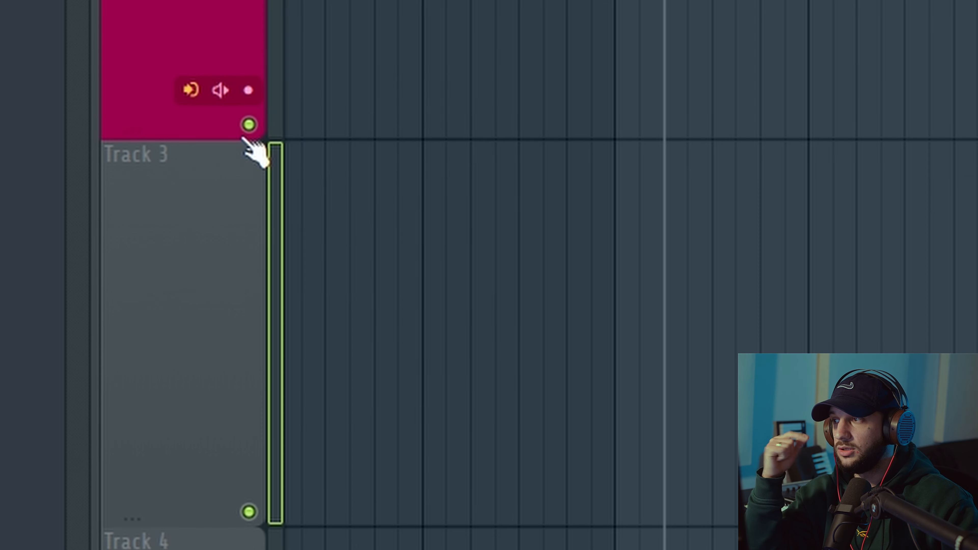
- Toggle the RAMA 1 track's record arming and try external input monitoring set to On
left_click(249, 91)
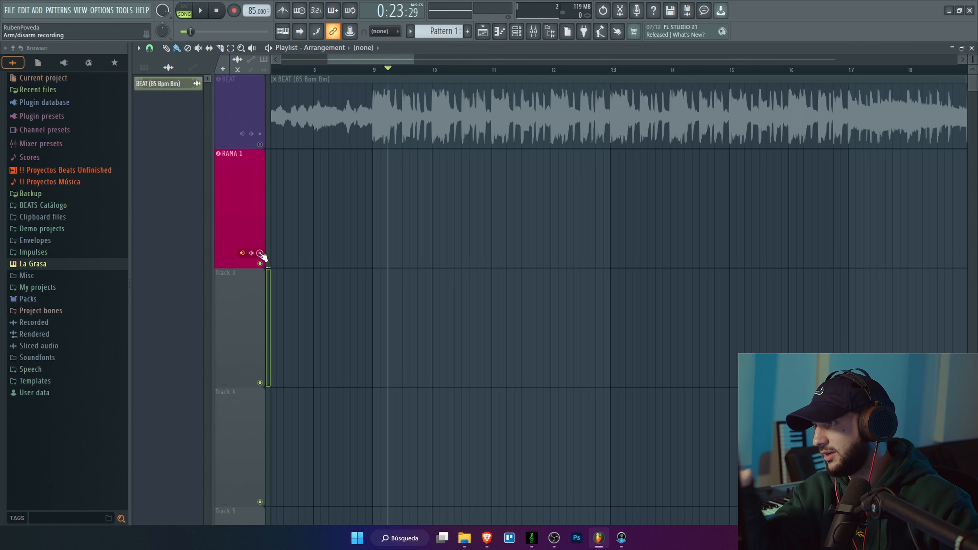
left_click(259, 253)
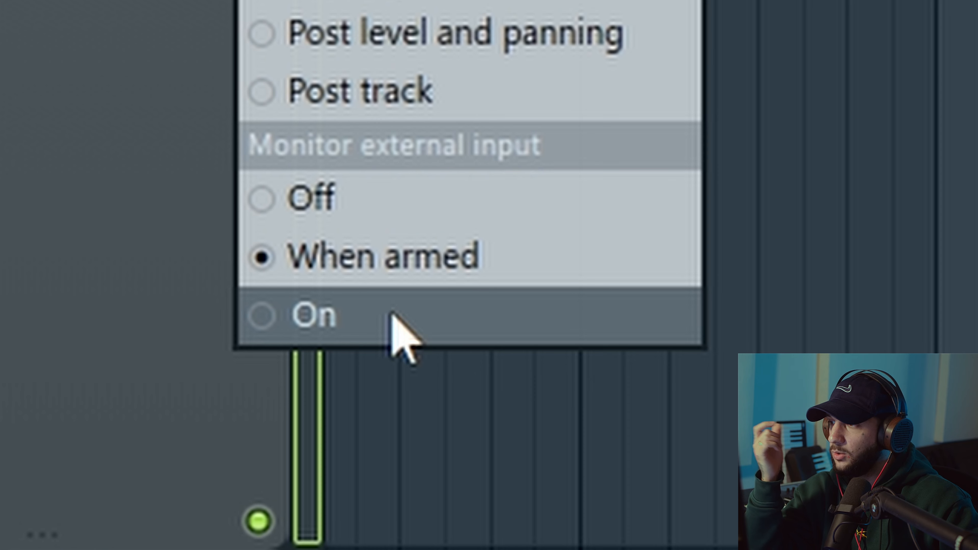
left_click(393, 317)
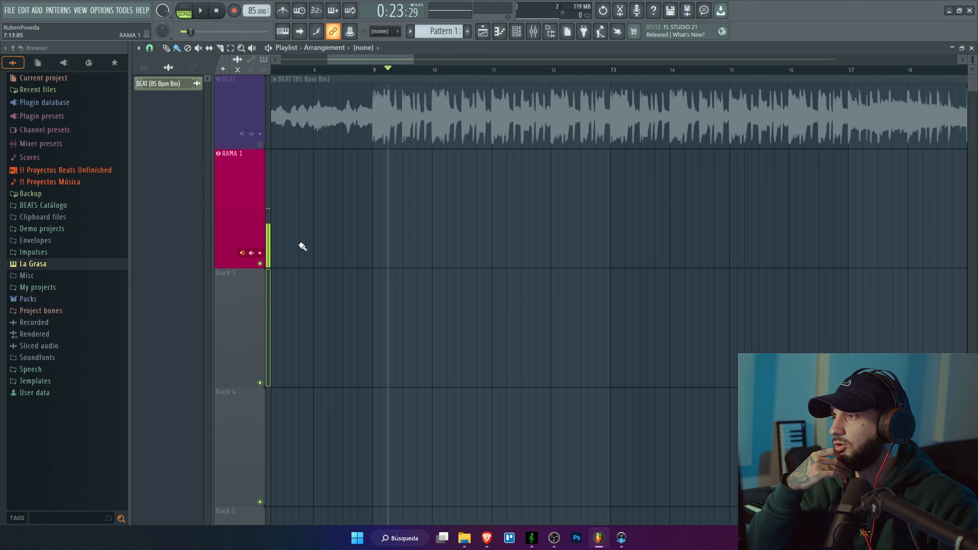
- Return RAMA 1's external input monitoring to When armed and toggle its record arming to test it
right_click(260, 253)
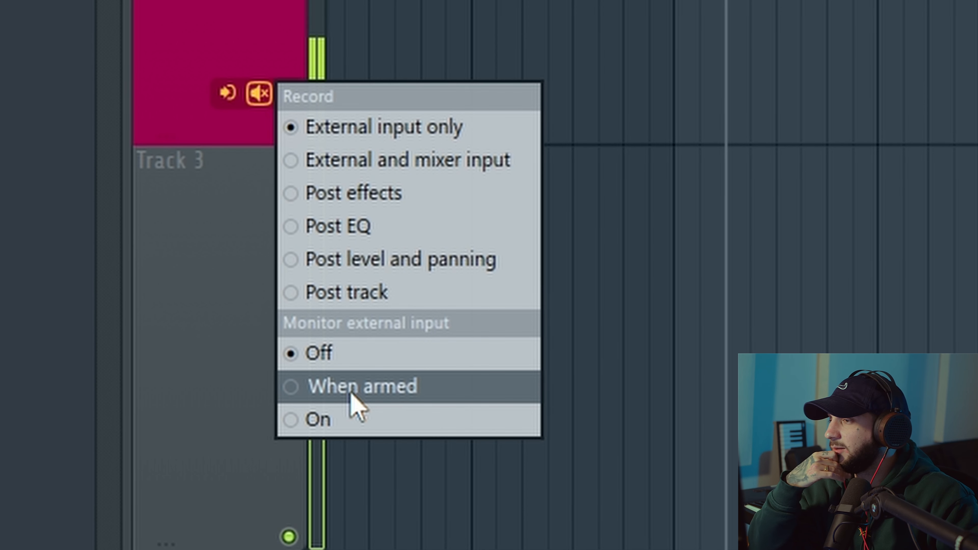
left_click(371, 400)
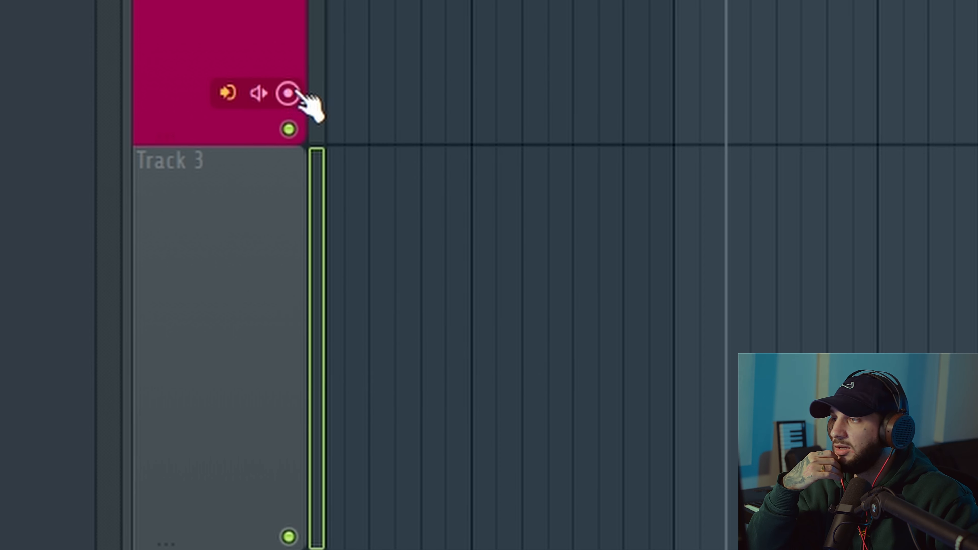
left_click(288, 94)
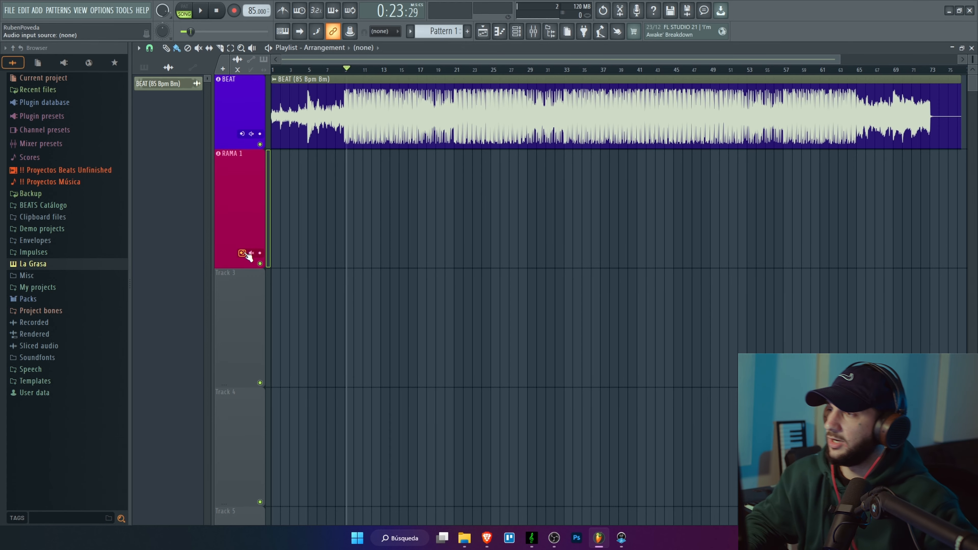
- Check the audio input source choices for the RAMA 1 track
left_click(245, 253)
left_click(237, 250)
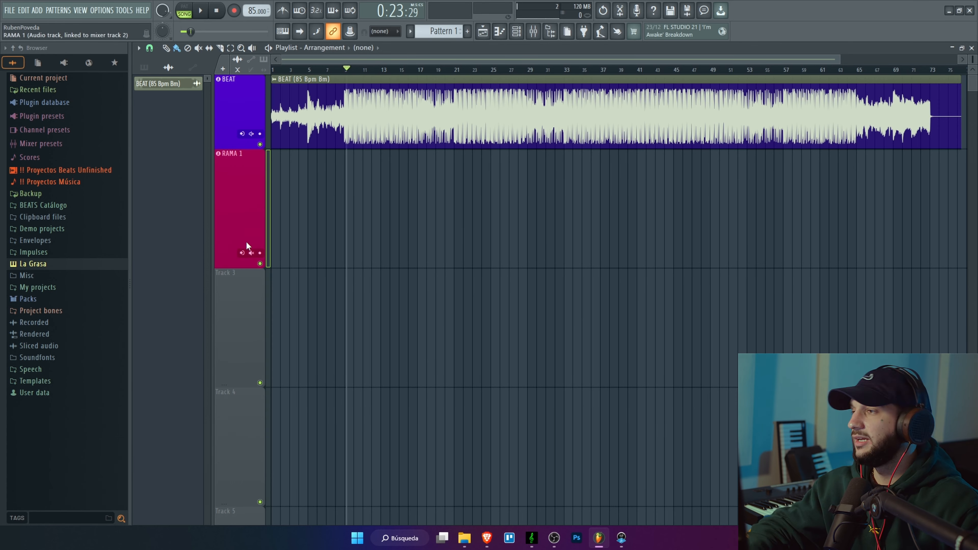
- Arm the RAMA 1 track for recording and check the Analog 1 channel's Teletronix LA-2A insert in the Universal Audio Console app
left_click(265, 295)
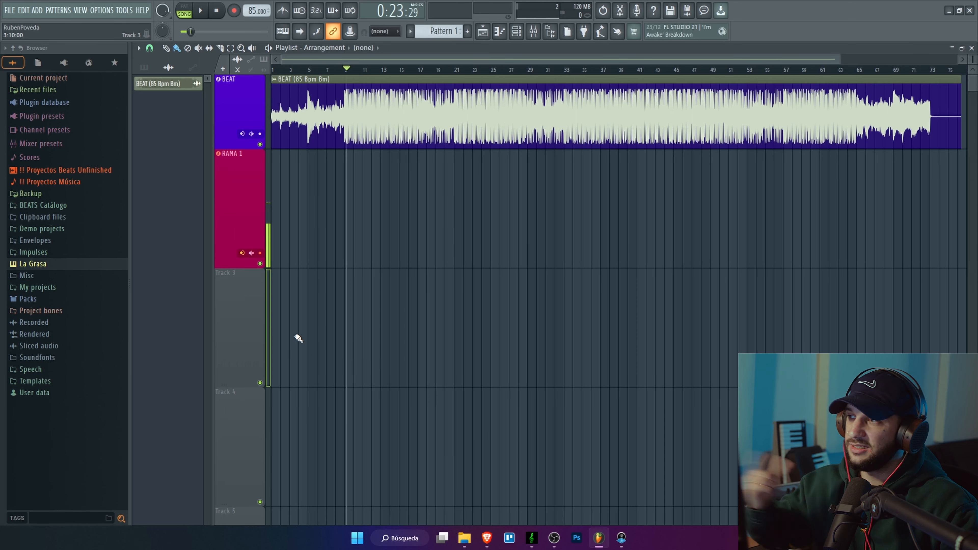
left_click(621, 538)
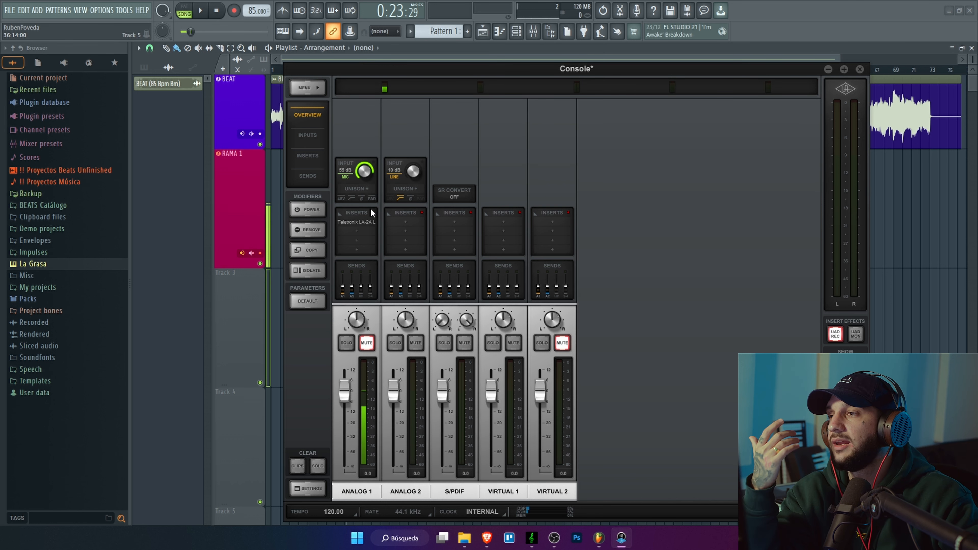
mouse_move(355, 224)
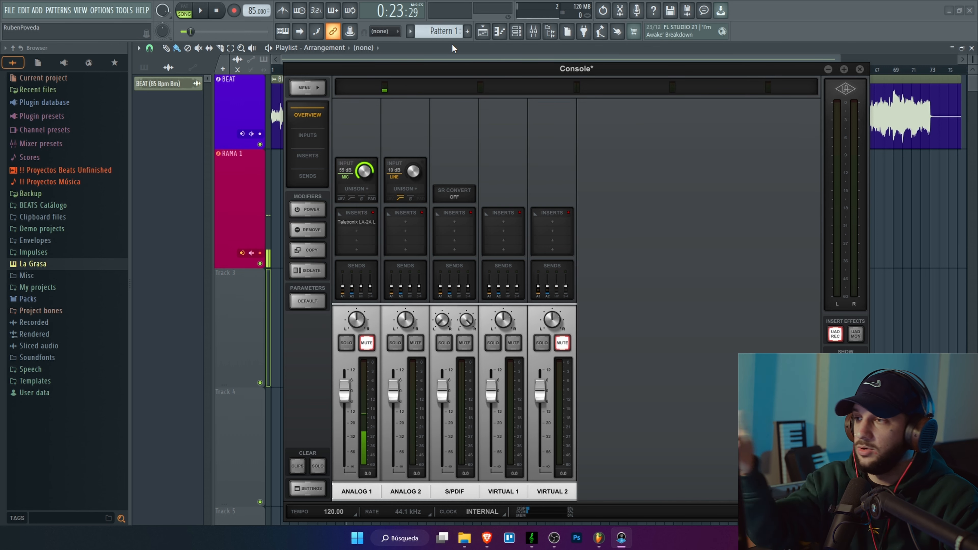
left_click(453, 44)
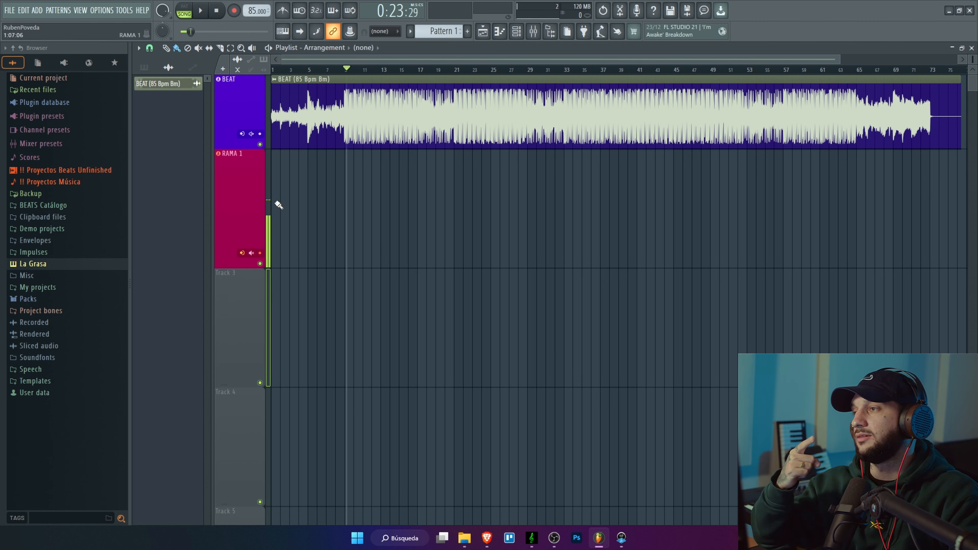
- Restore the maximized playlist beside the channel rack and mixer, recheck the Console app's Analog 1 input, and close the Fruity Reeverb 2 window
double_click(484, 48)
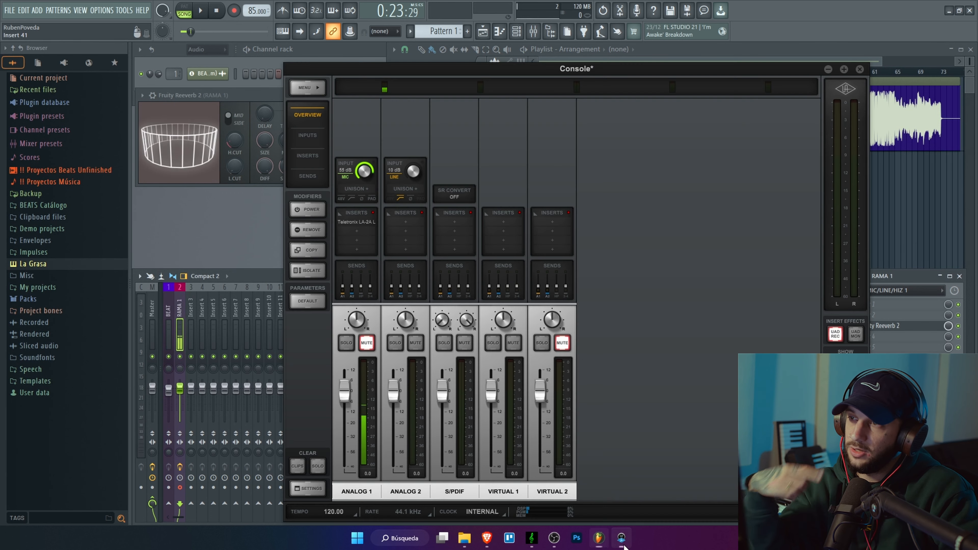
left_click(621, 538)
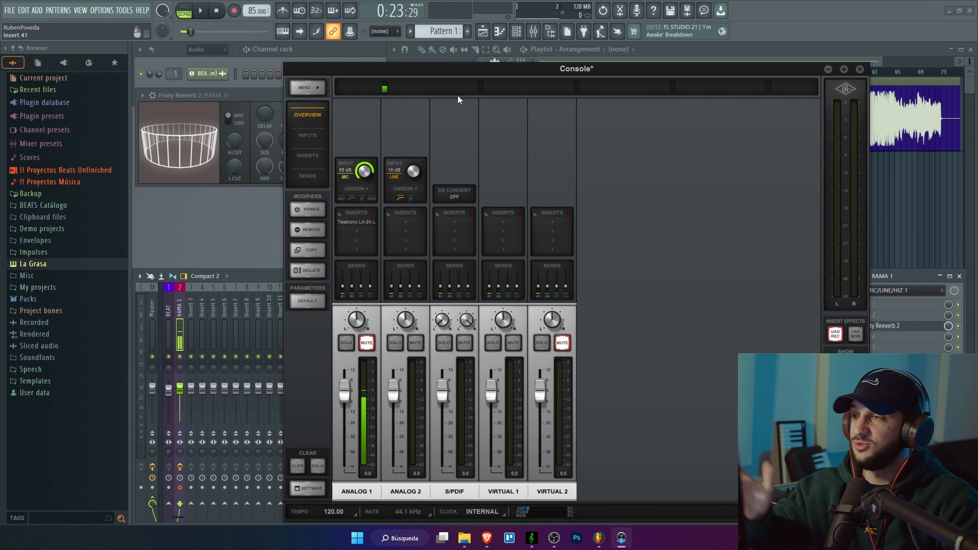
left_click(788, 49)
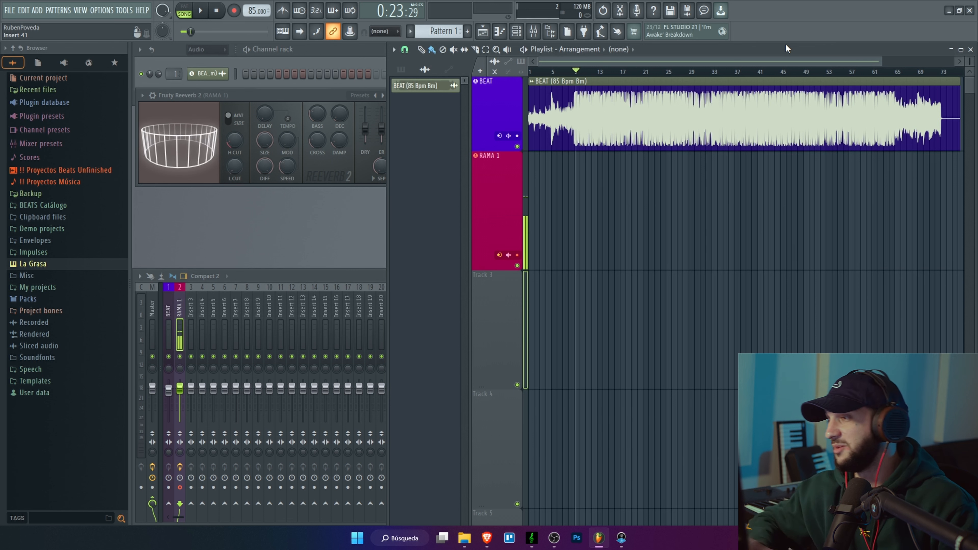
left_click(259, 97)
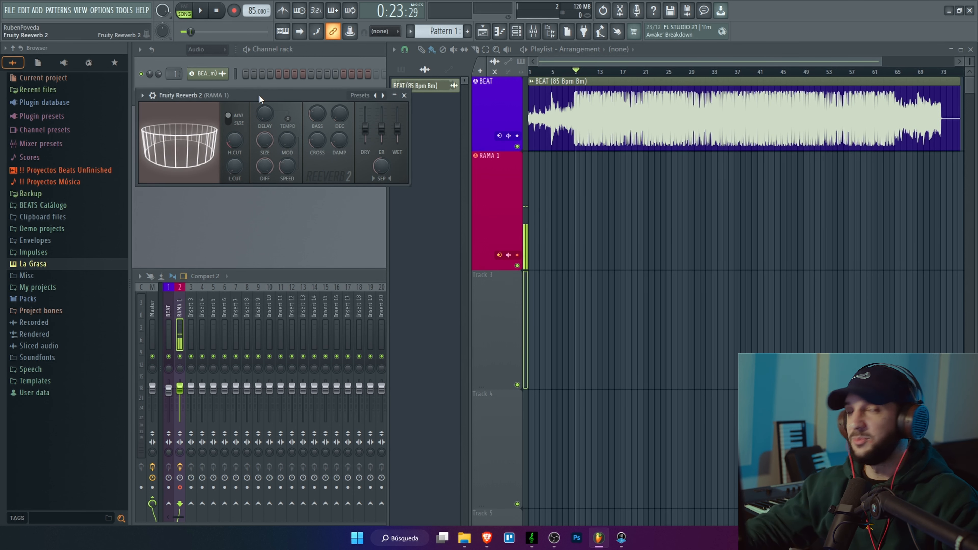
key("Escape")
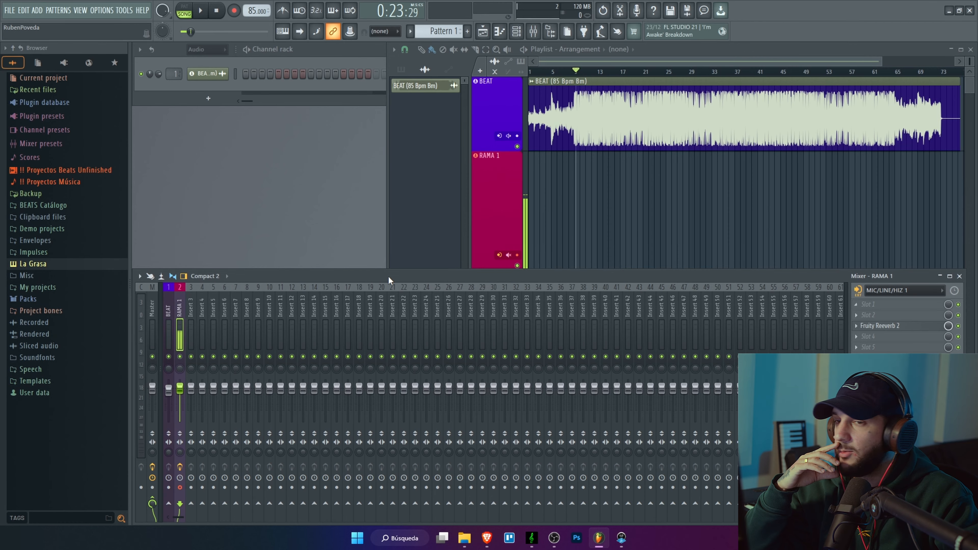
- Browse the effect plugins available for slot 1 of RAMA 1, and check the track's recording and external input monitoring options
left_click(874, 305)
mouse_move(872, 298)
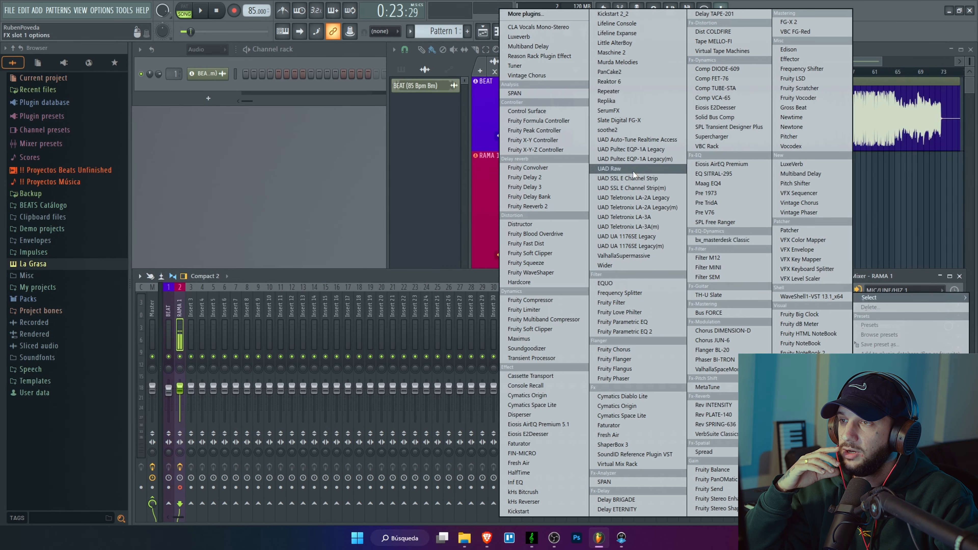
left_click(446, 278)
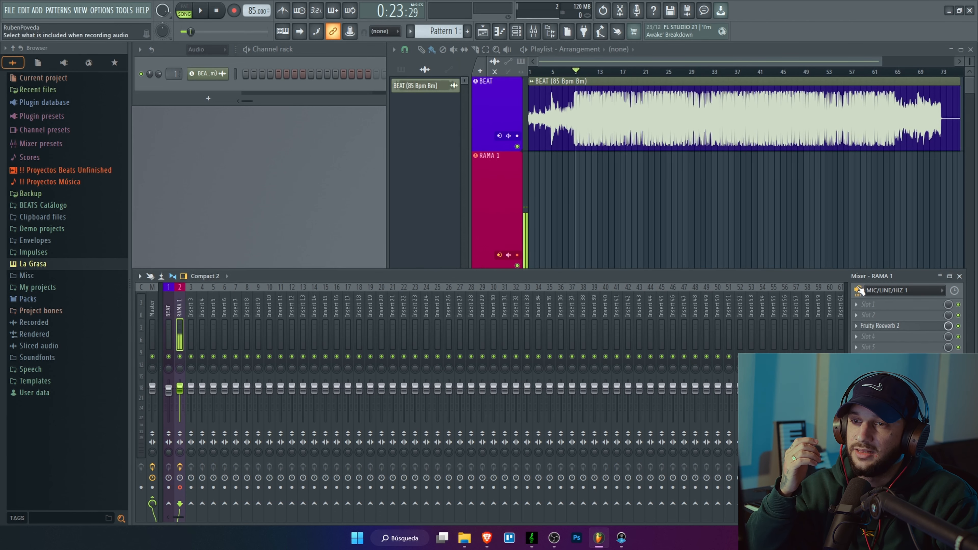
right_click(517, 255)
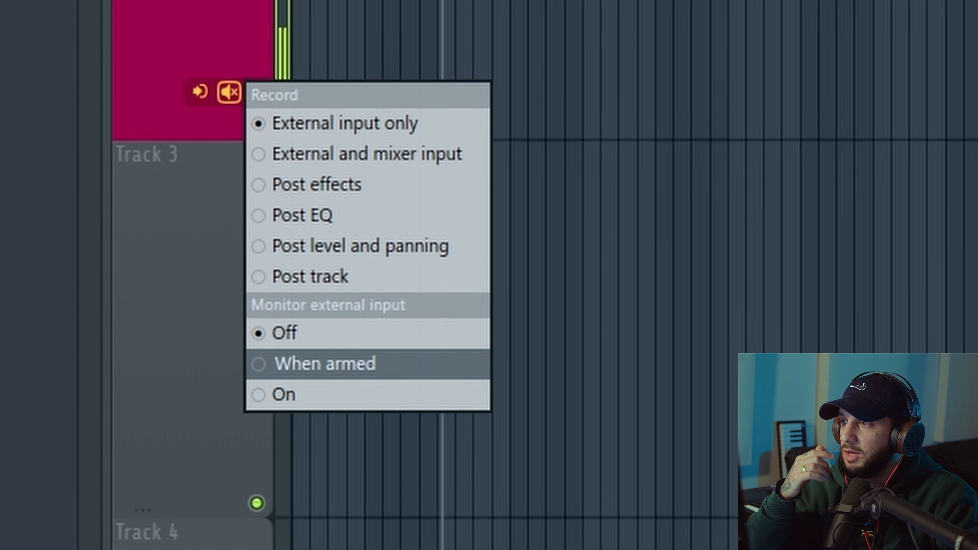
left_click(847, 462)
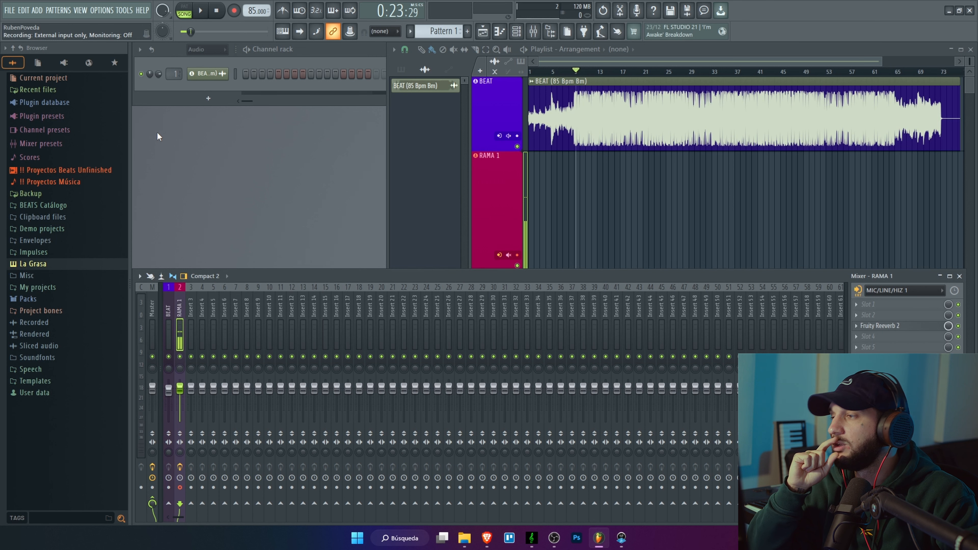
- Review the audio device settings and the buffer sizes available in the ASIO panel, keeping the buffer at 256
left_click(98, 9)
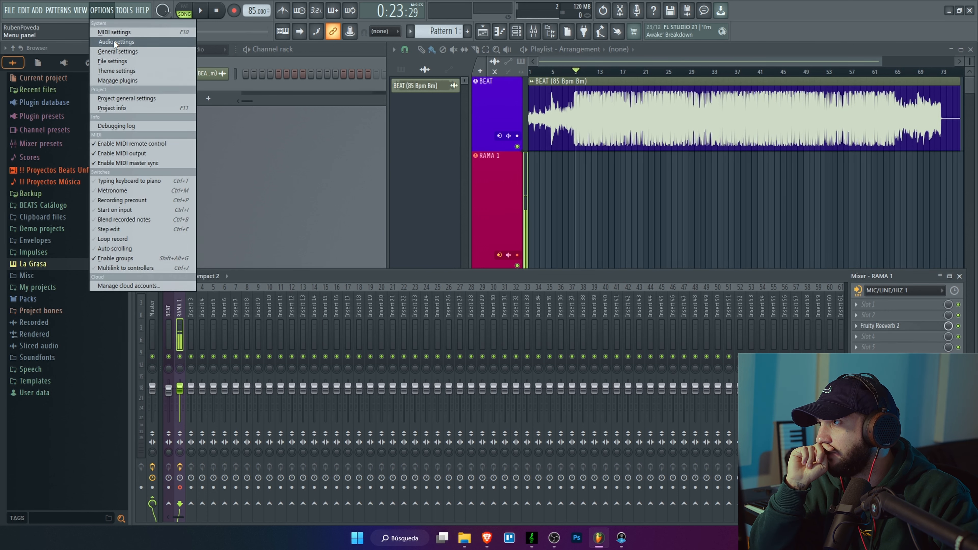
left_click(114, 41)
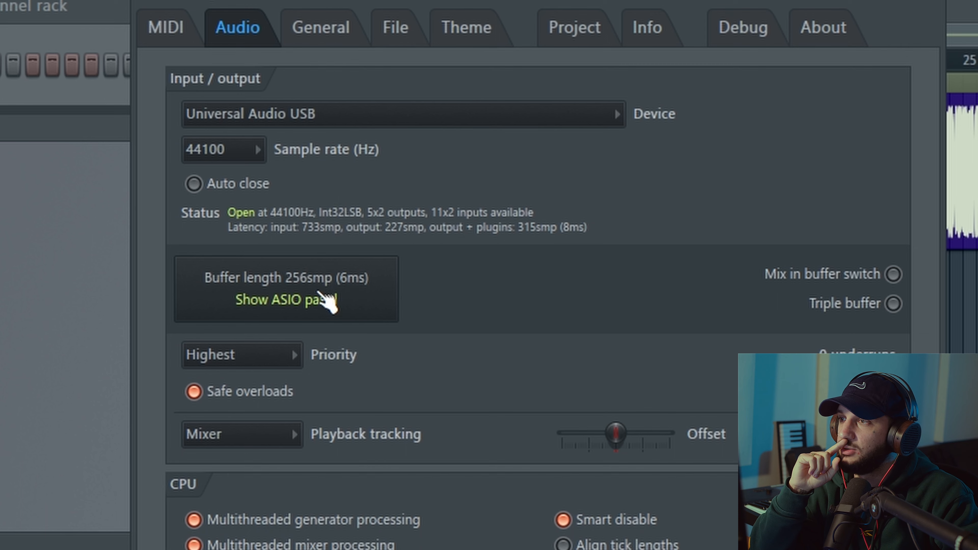
left_click(247, 298)
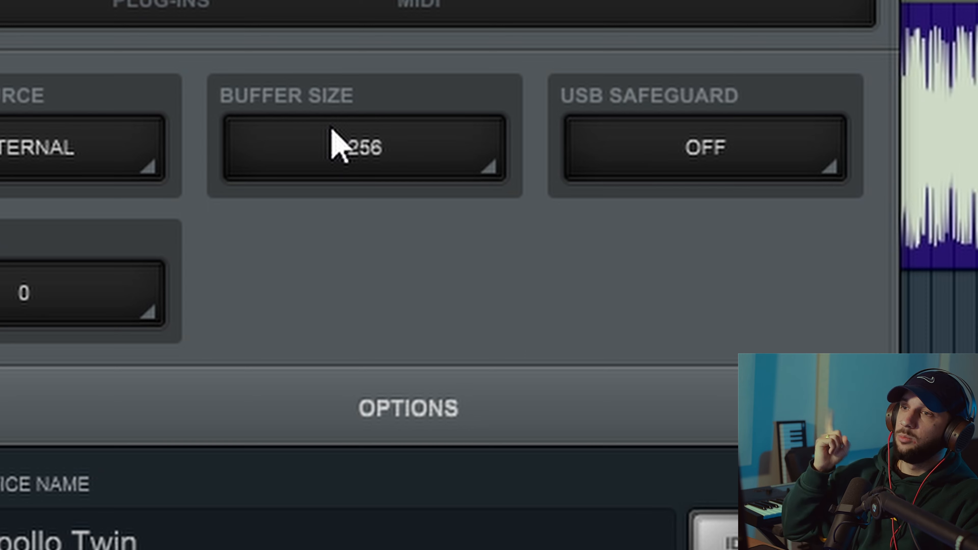
left_click(352, 170)
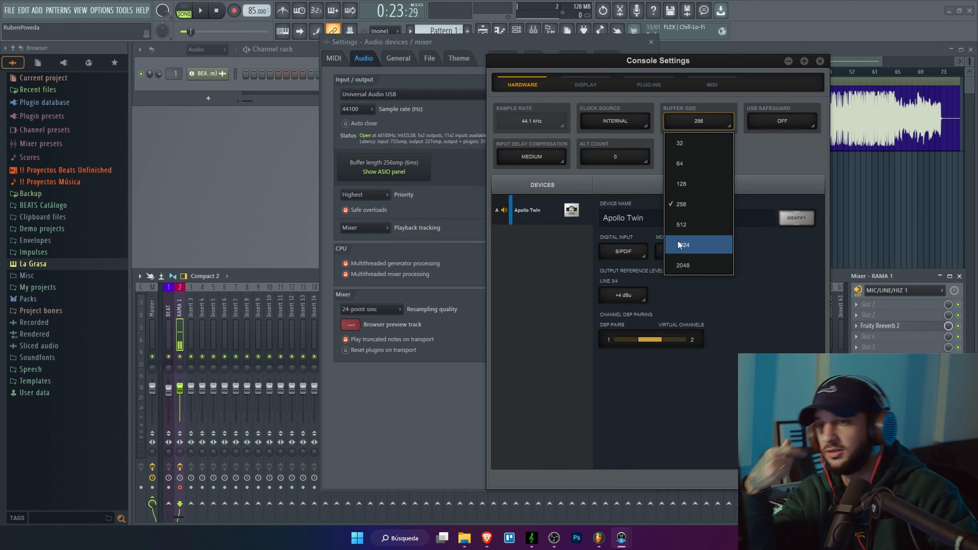
left_click(773, 155)
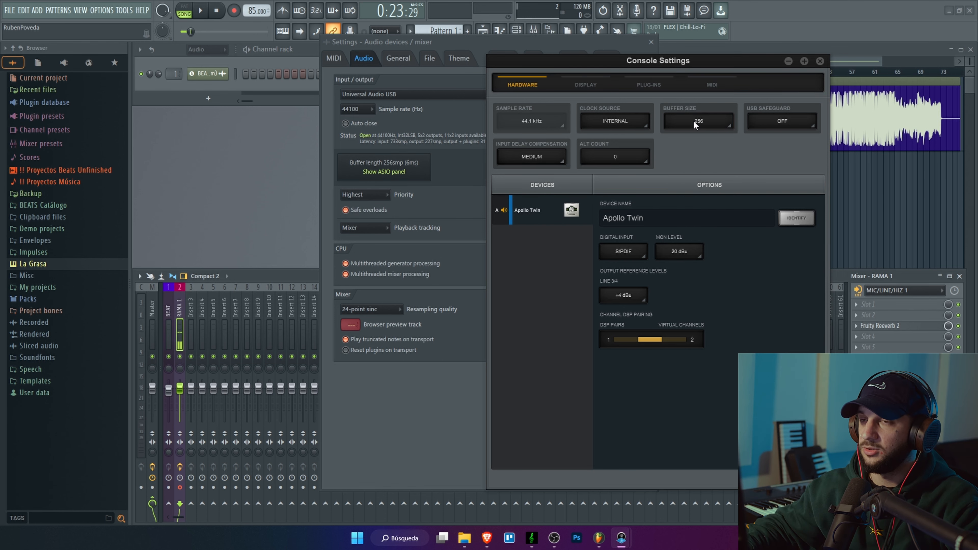
left_click(820, 61)
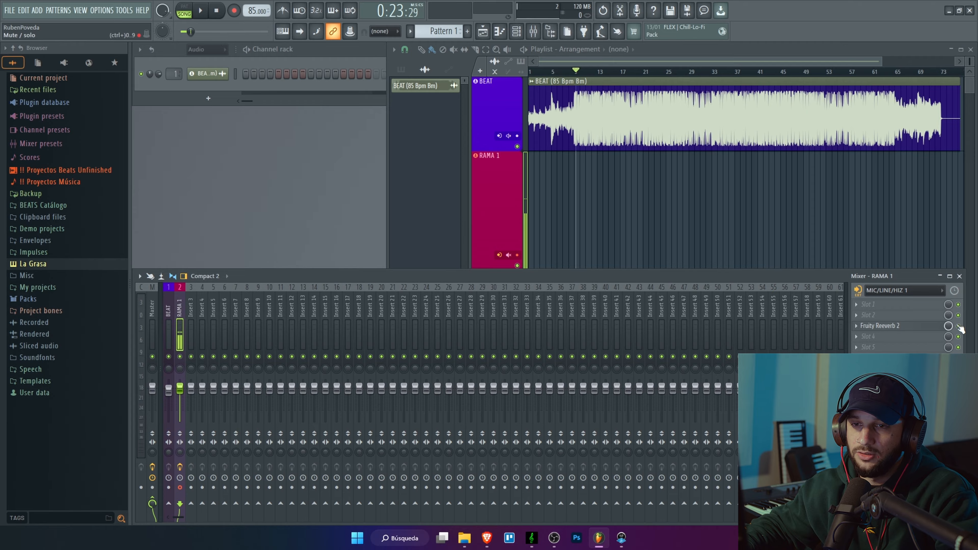
- Bypass Fruity Reeverb 2 and its neighbouring effect slots on RAMA 1, and re-enable them
mouse_move(958, 326)
left_mouse_down()
mouse_move(958, 369)
mouse_move(959, 347)
left_mouse_up()
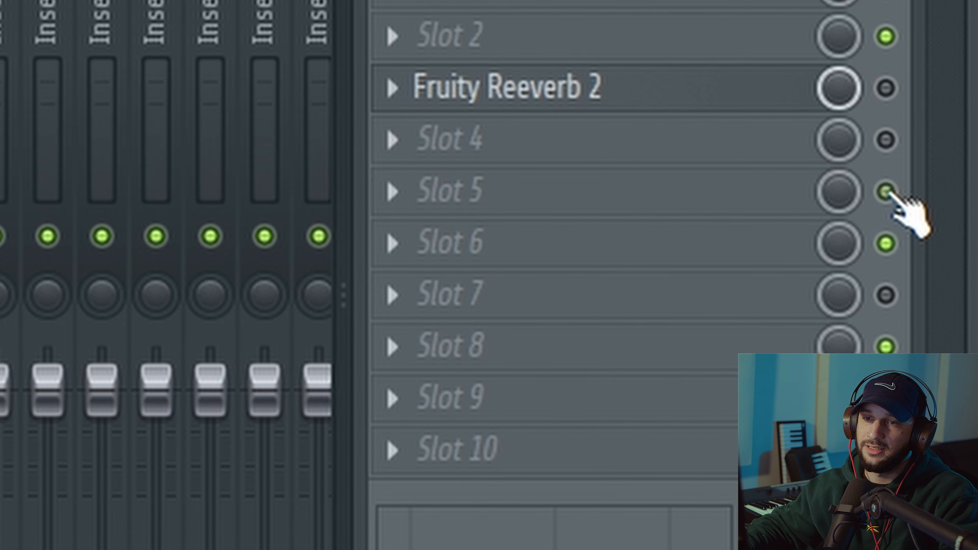
left_click_drag(886, 192, 885, 91)
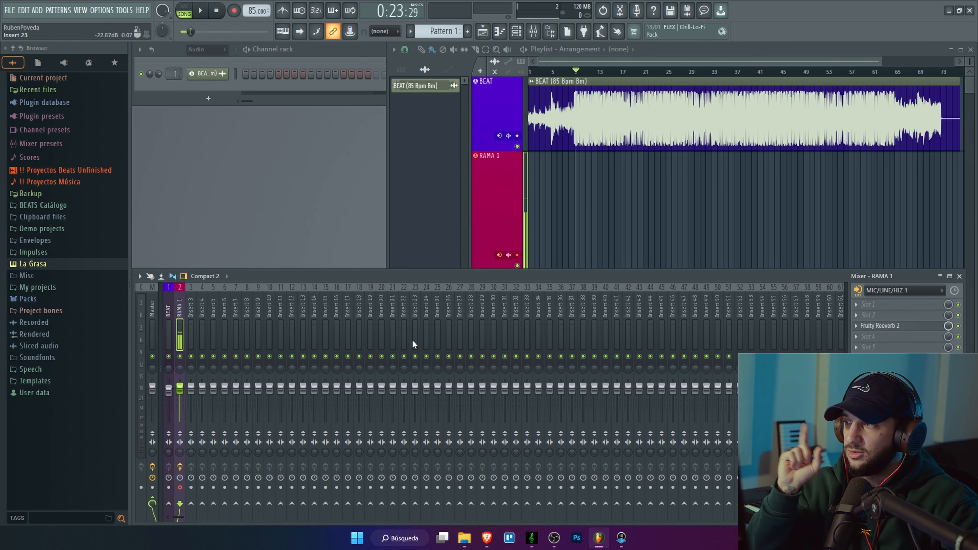
left_click(216, 277)
left_click(296, 276)
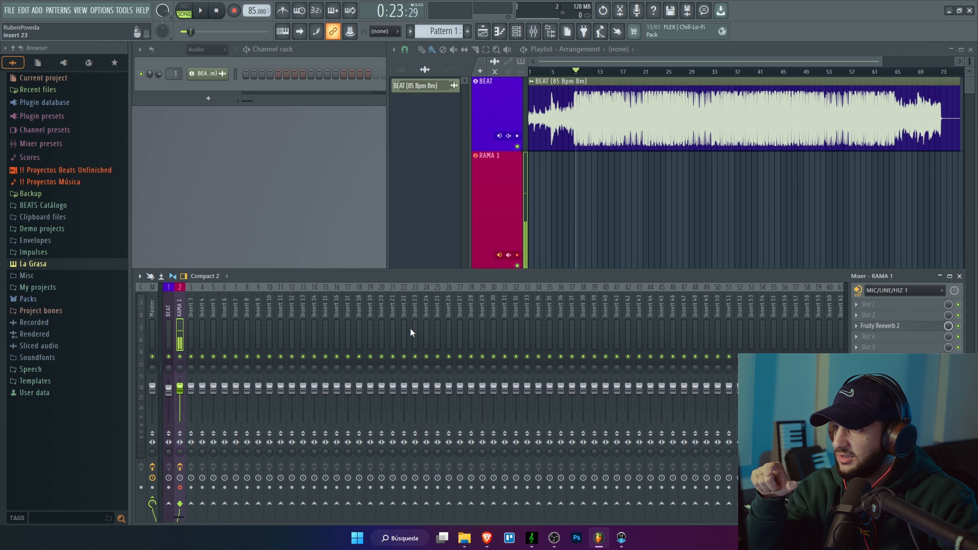
- Import the RAMA VERSE 1 audio file from the Rama - Delito folder onto the RAMA 1 track, starting at bar 1
left_click(219, 276)
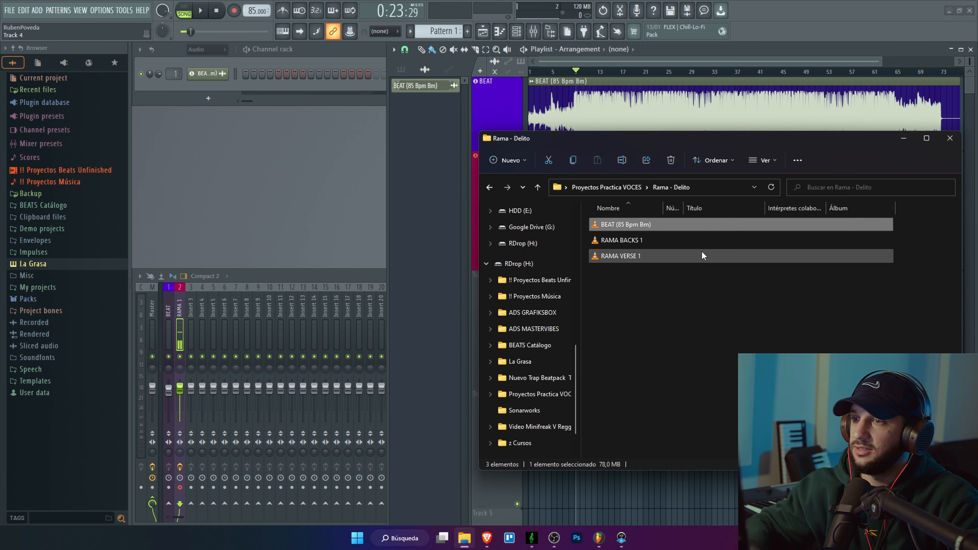
left_click(643, 243)
left_click_drag(641, 429, 437, 196)
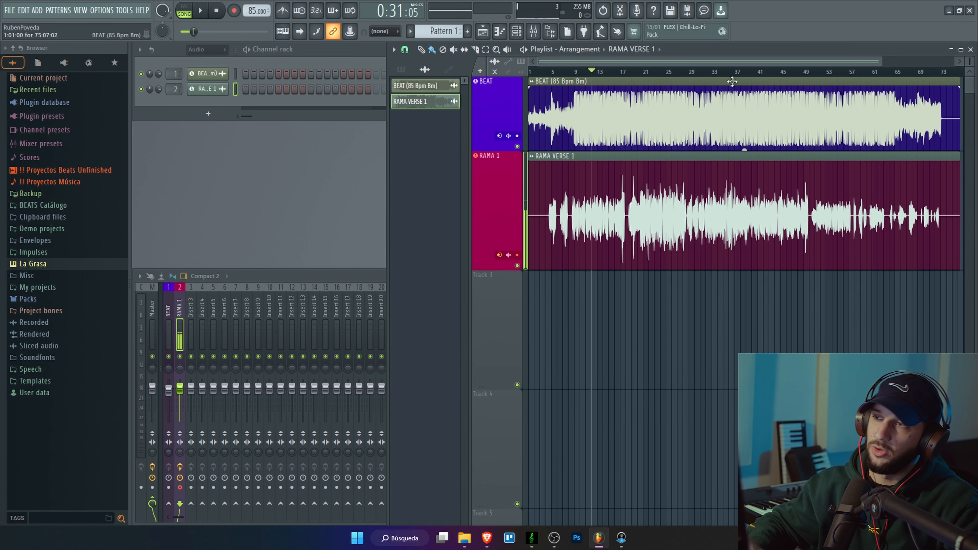
- Play a short passage of the RAMA VERSE 1 vocal together with the beat from around bar 11
mouse_move(569, 72)
left_mouse_down()
mouse_move(705, 71)
mouse_move(587, 73)
left_mouse_up()
key("space")
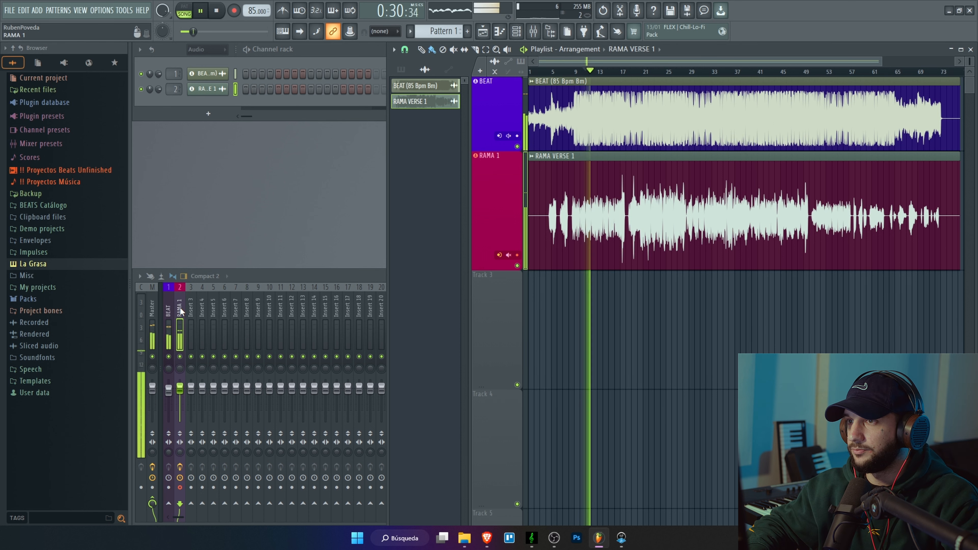
key("space")
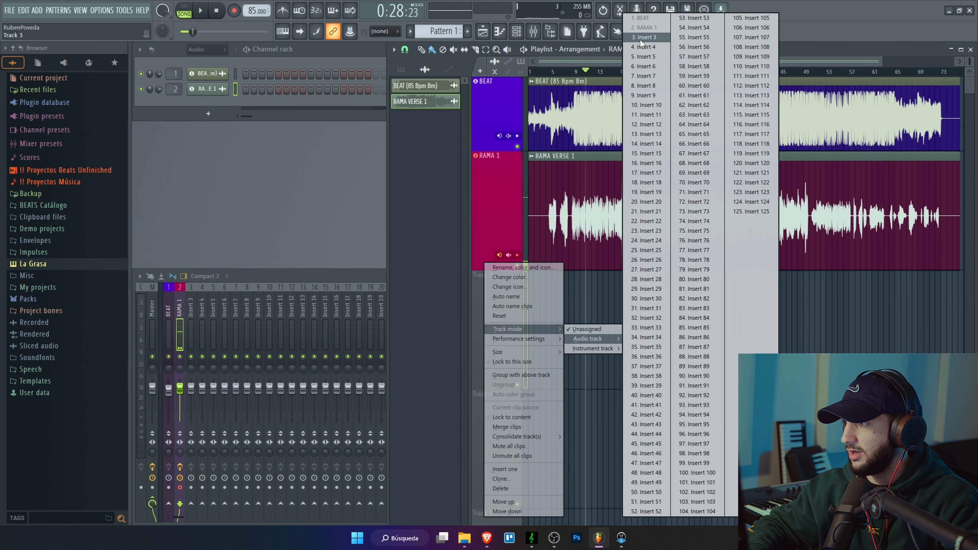
- Make playlist Track 3 an audio track linked to mixer Insert 3, named RAMA 2 and coloured like RAMA 1
left_click(641, 37)
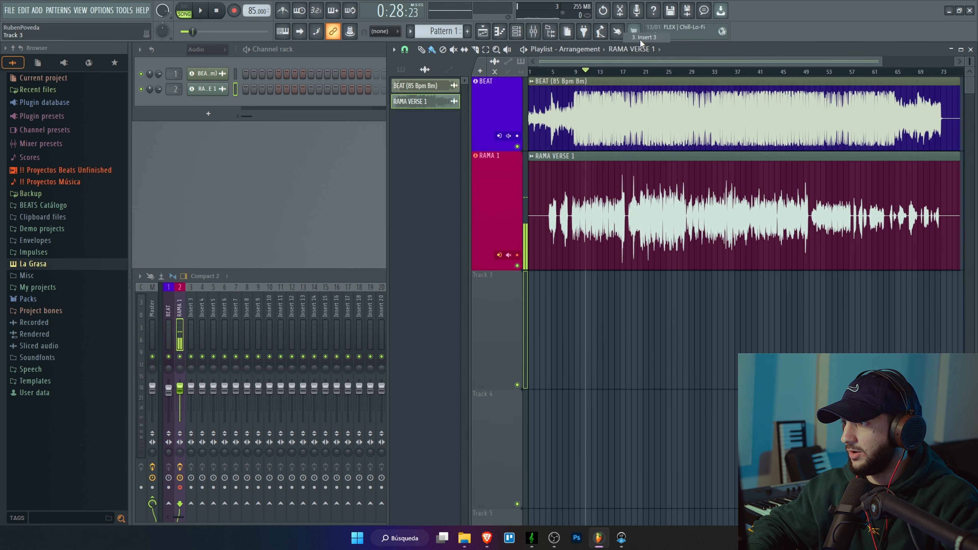
left_click(494, 316)
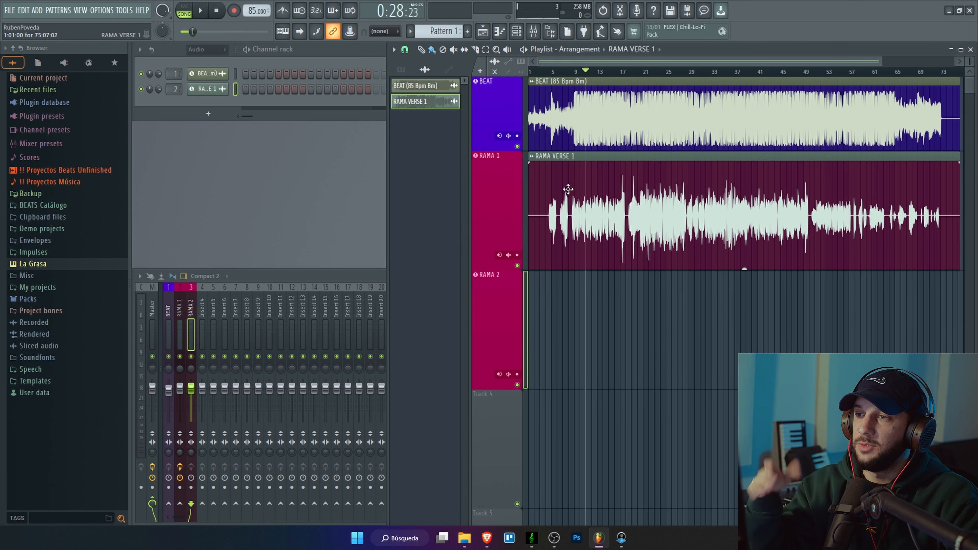
- Examine the RAMA VERSE 1 waveform around bars 17 to 21, placing the playhead between bars 19 and 20
scroll(630, 154, "up", 8)
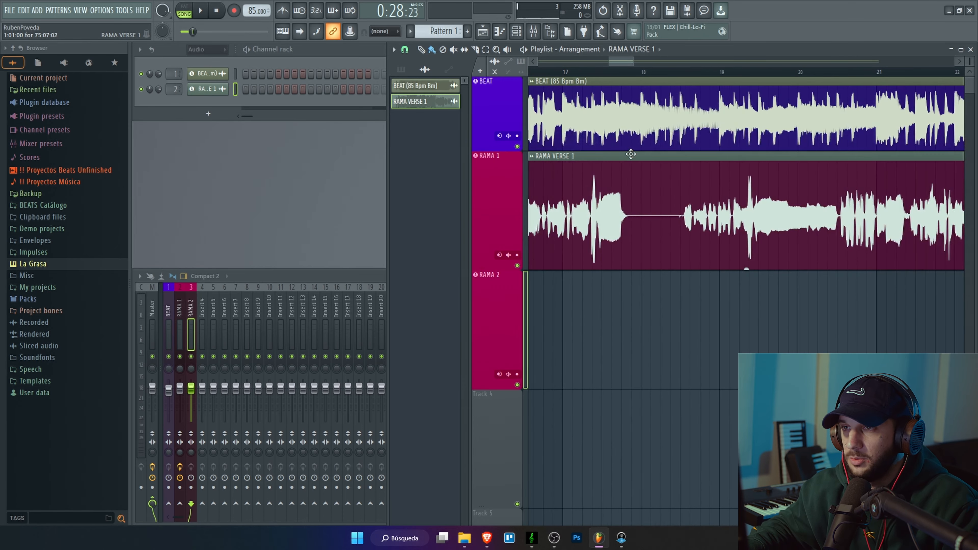
left_click_drag(753, 73, 758, 74)
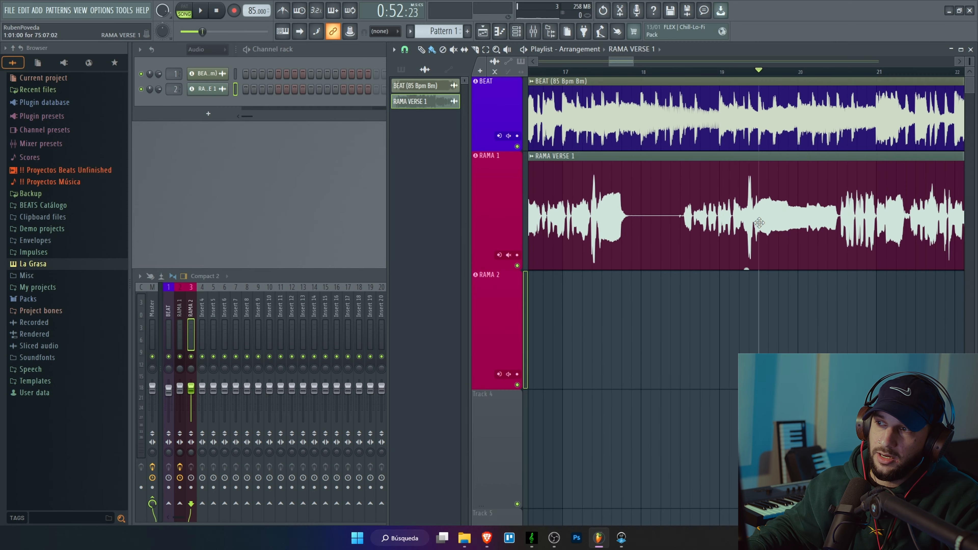
scroll(610, 174, "down", 8)
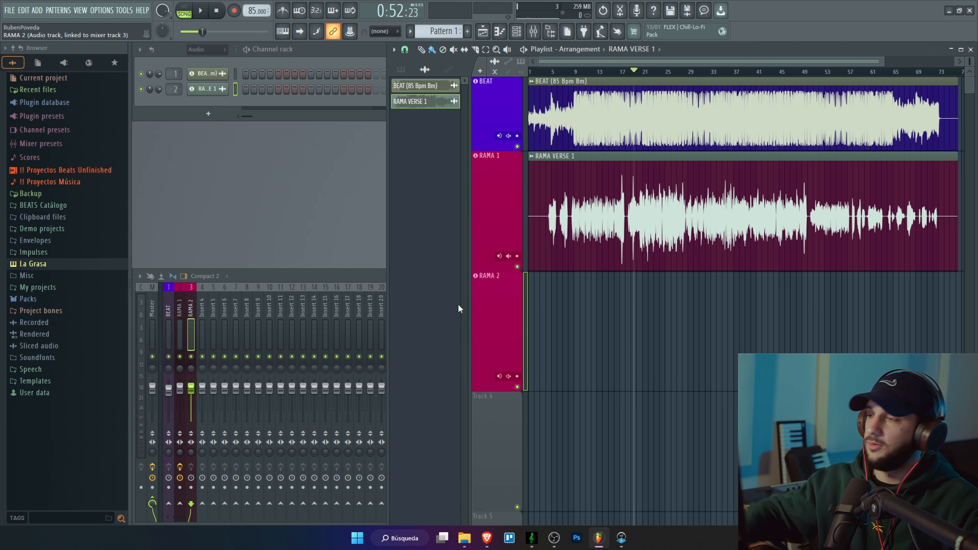
- Step through the RAMA 1, RAMA 2 and Insert 4 mixer tracks to compare them, finishing with Insert 4 selected
left_click(203, 310)
left_click(191, 310)
left_click(181, 310)
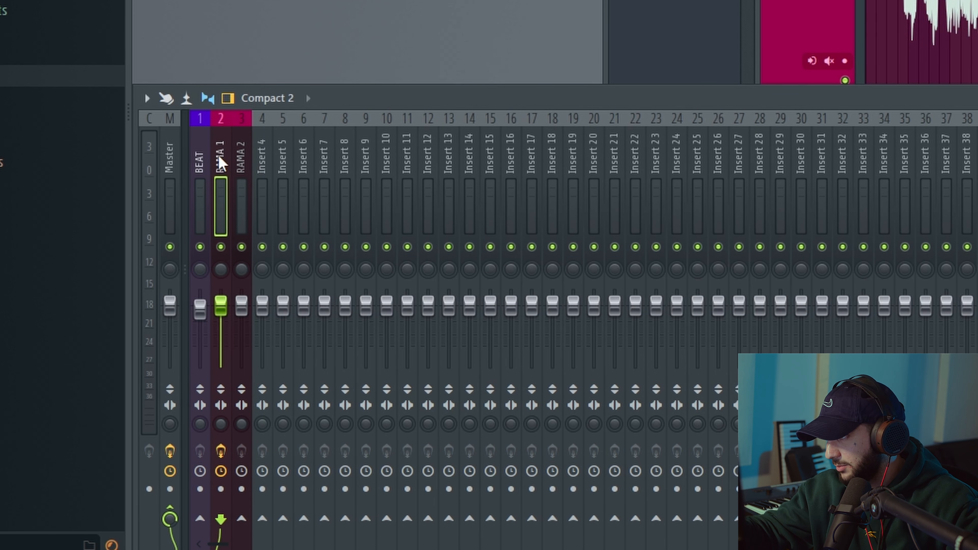
left_click(243, 152)
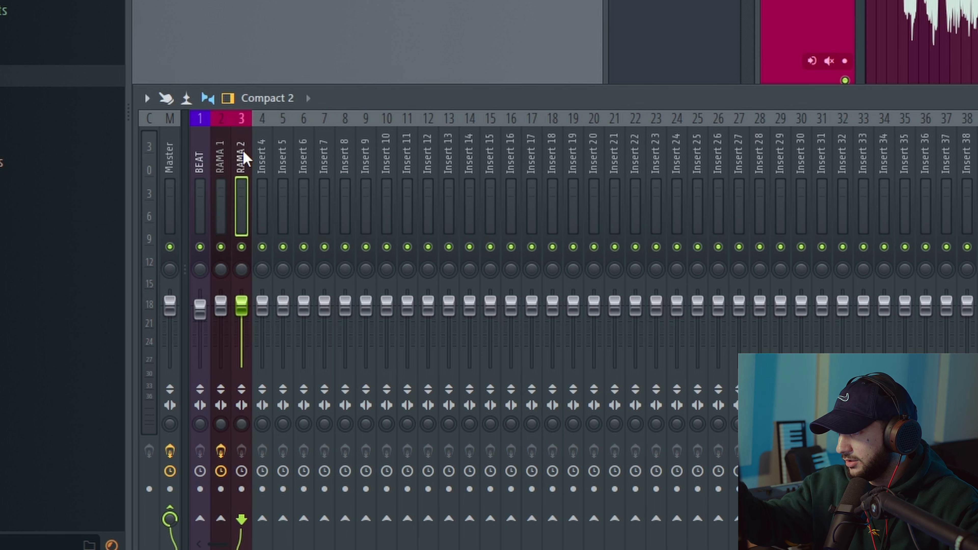
left_click(263, 156)
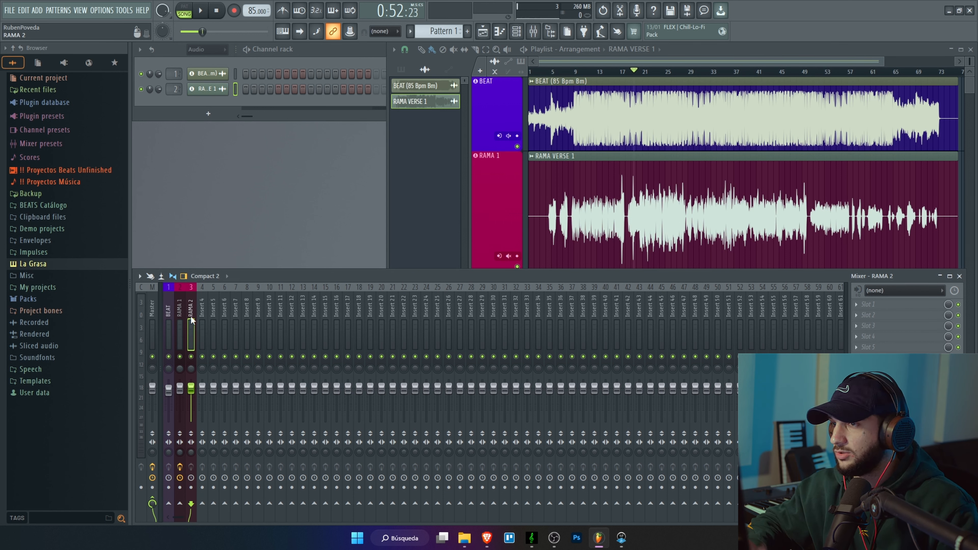
left_click(203, 307)
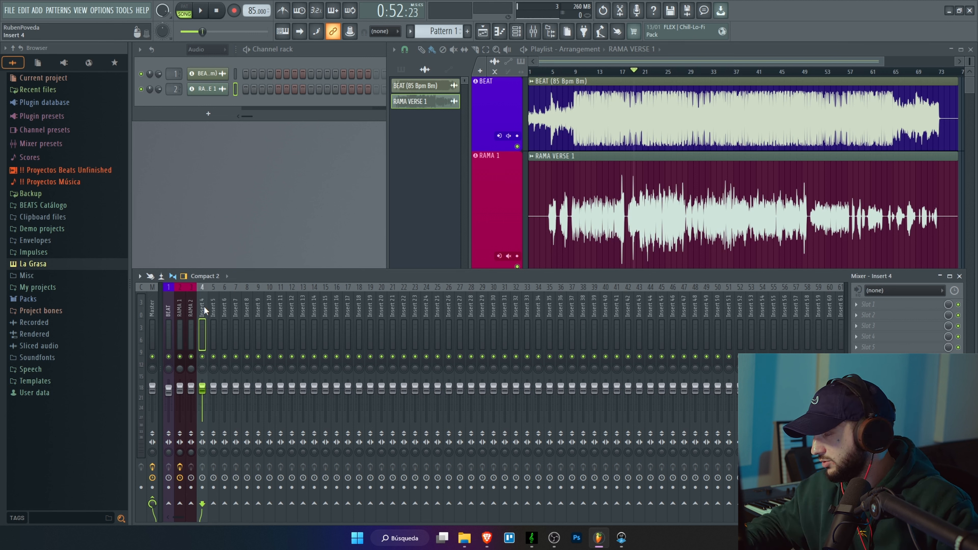
- Name mixer Insert 4 BUS VERSE, colour it red (#C60019), and add a separator between the BEAT and RAMA 1 mixer tracks
double_click(204, 306)
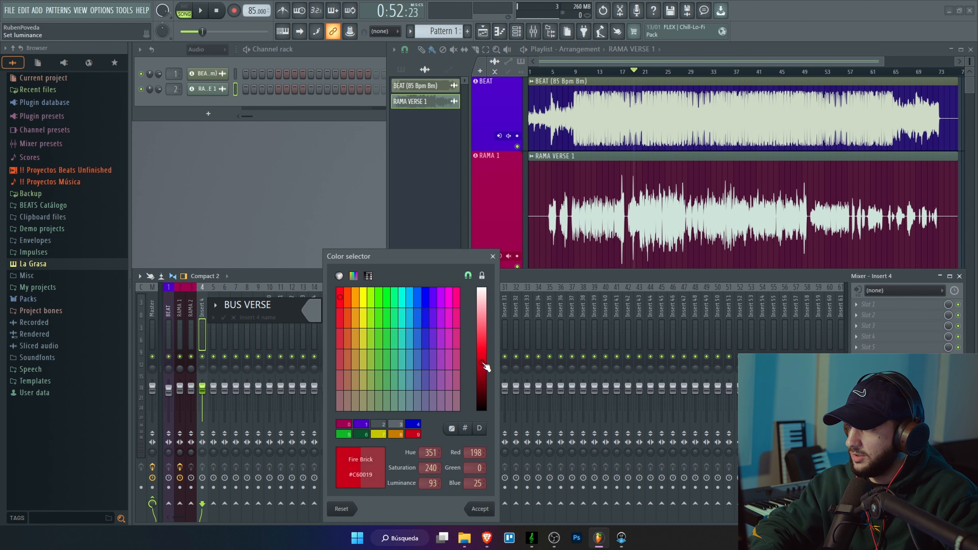
right_click(173, 318)
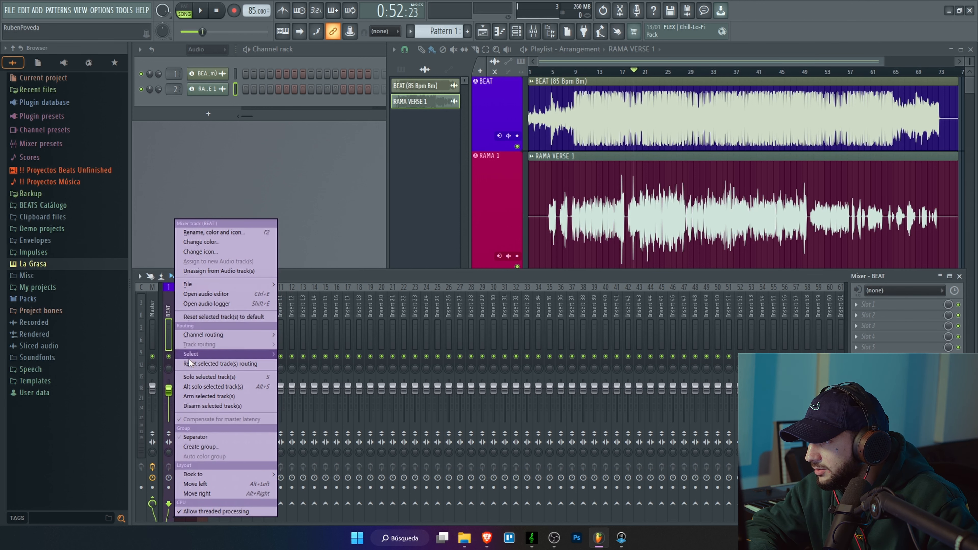
left_click(176, 306)
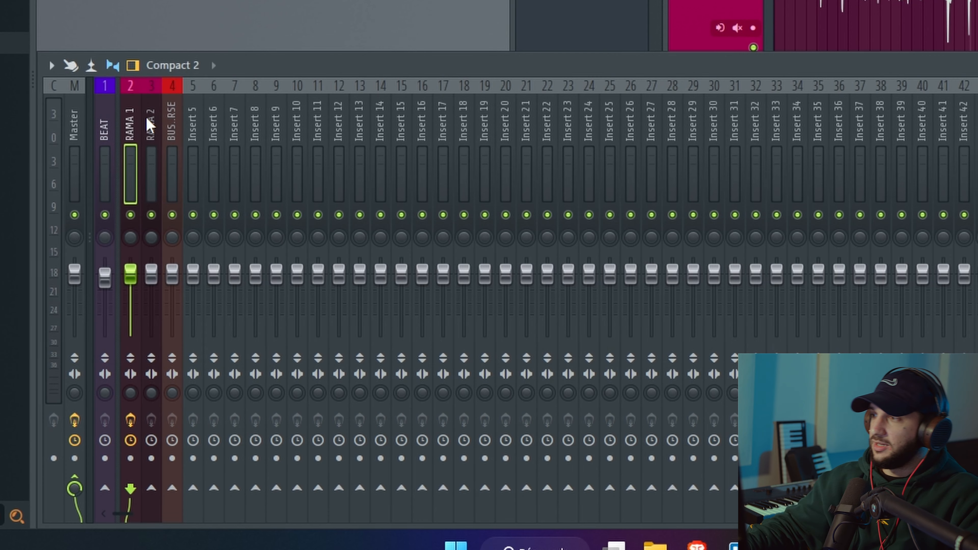
left_click(192, 305)
left_click(206, 313)
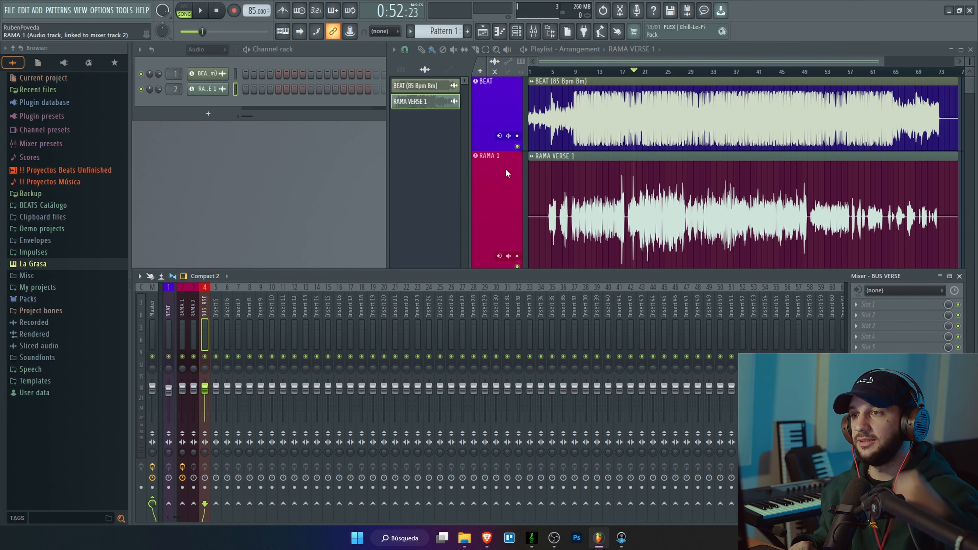
- Slice the RAMA VERSE 1 clip at bar 18 and move its second part onto the RAMA 2 playlist track
left_click(606, 211)
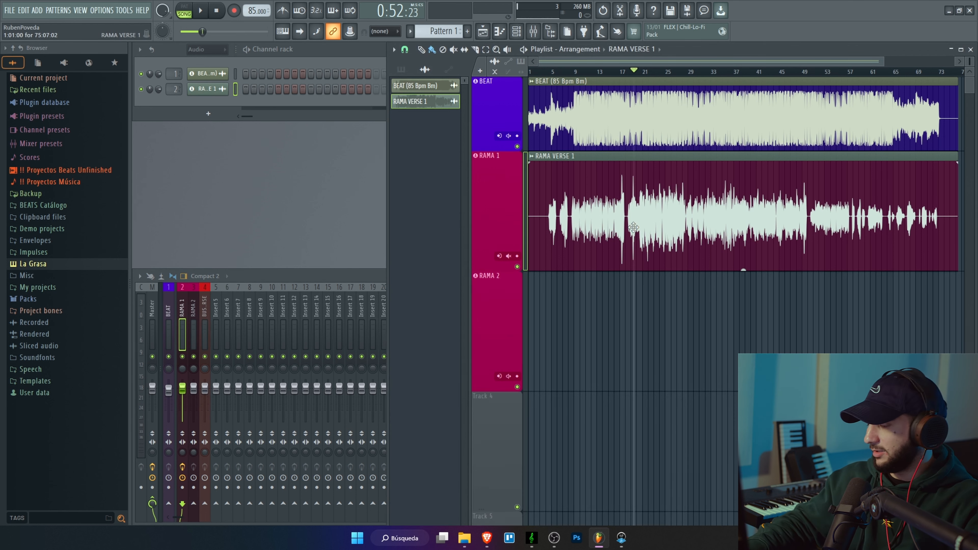
key("c")
scroll(631, 218, "up", 5)
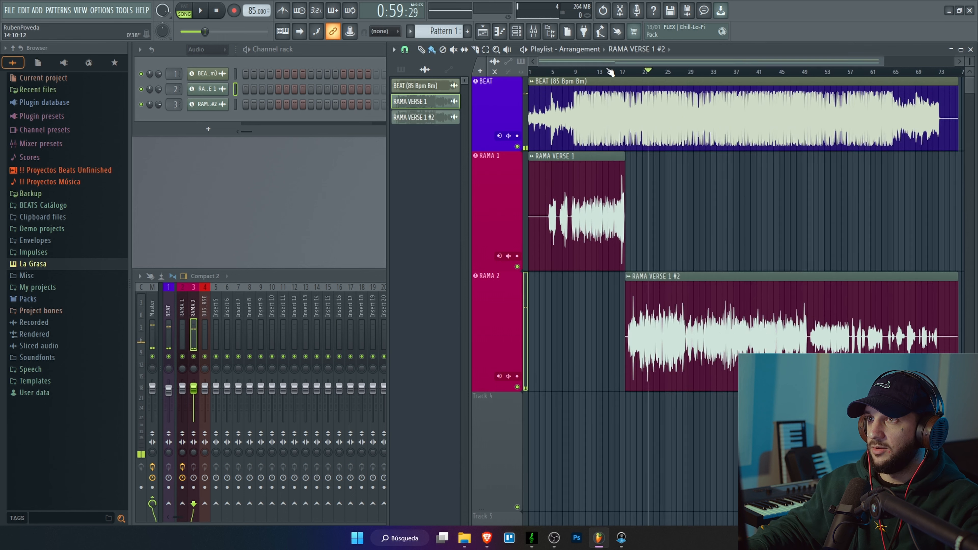
- Play the beat with the split vocal from around bar 15 to hear the change from RAMA 1 to RAMA 2
left_click(609, 72)
key("space")
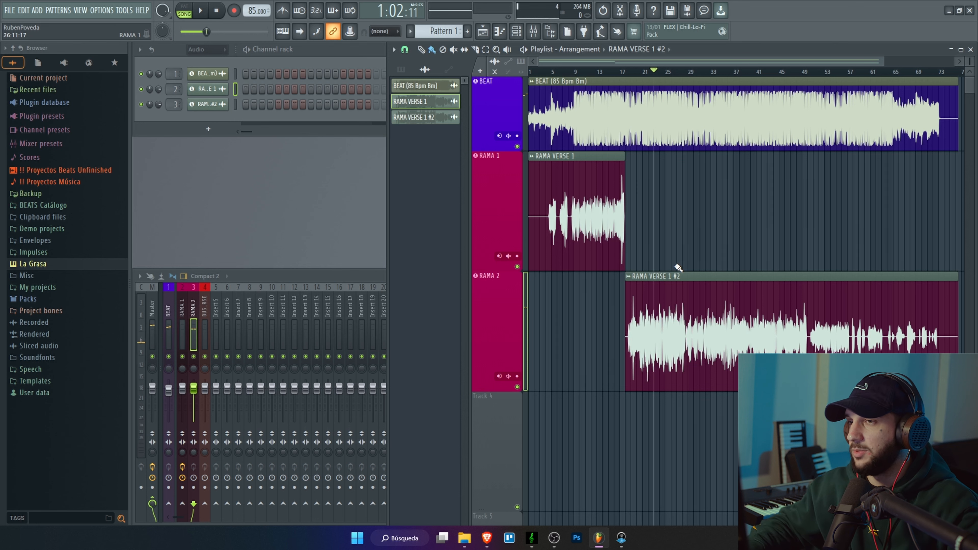
scroll(634, 291, "up", 5)
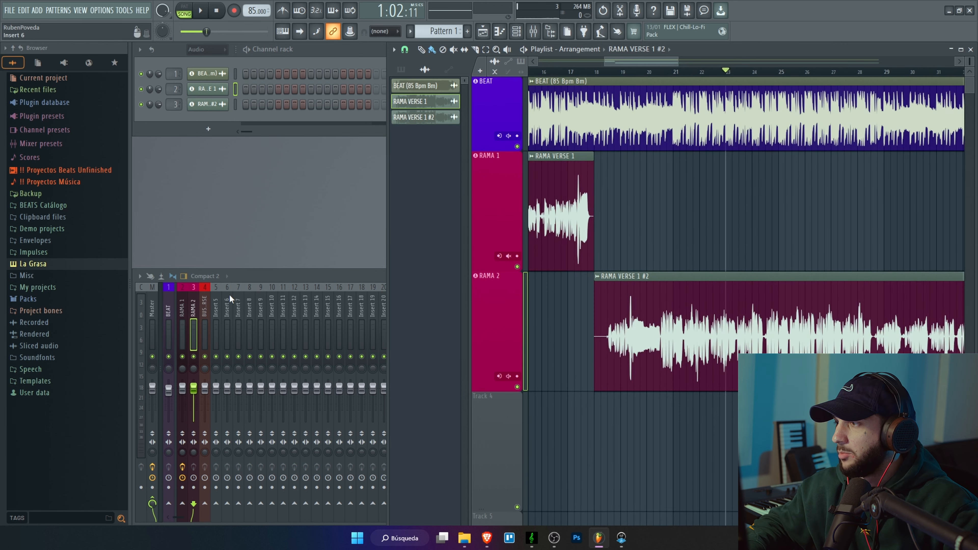
- Route the RAMA 1 and RAMA 2 mixer tracks to BUS VERSE and remove their direct sends to Master
left_click(183, 312)
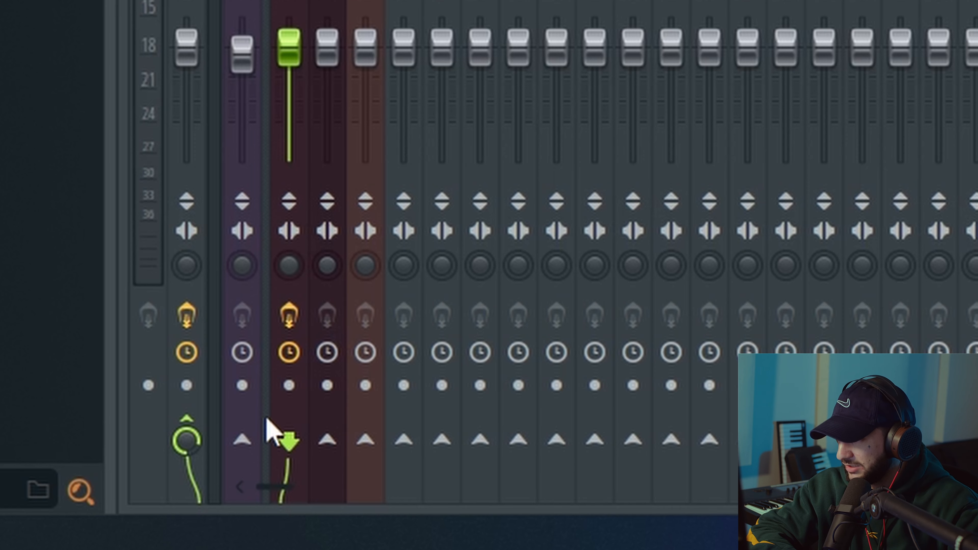
left_click(152, 501)
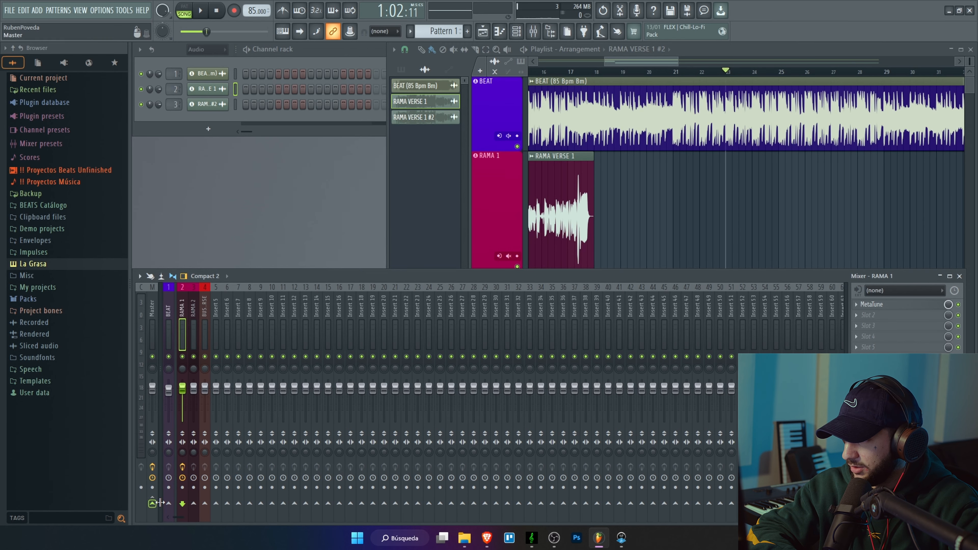
left_click(204, 312)
left_click(183, 310)
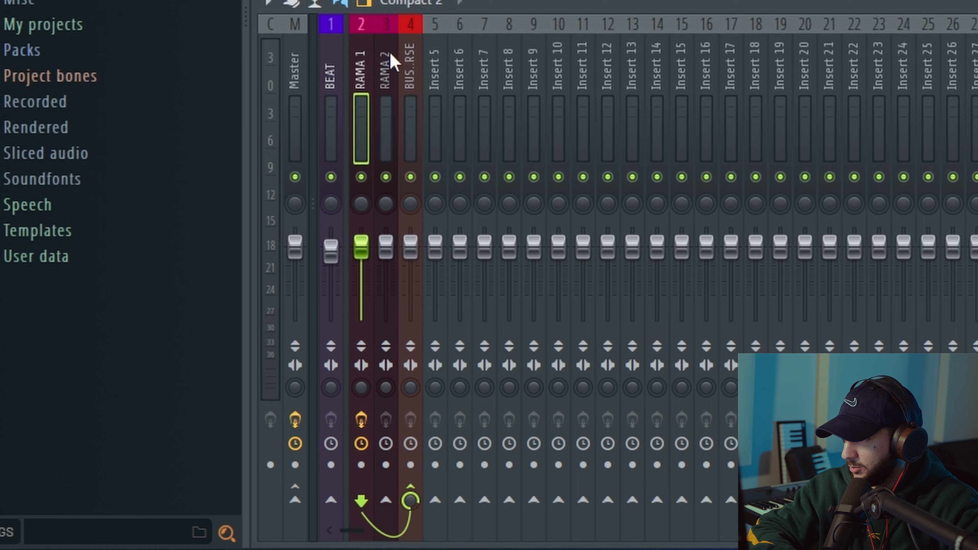
left_click(194, 310)
left_click(411, 499)
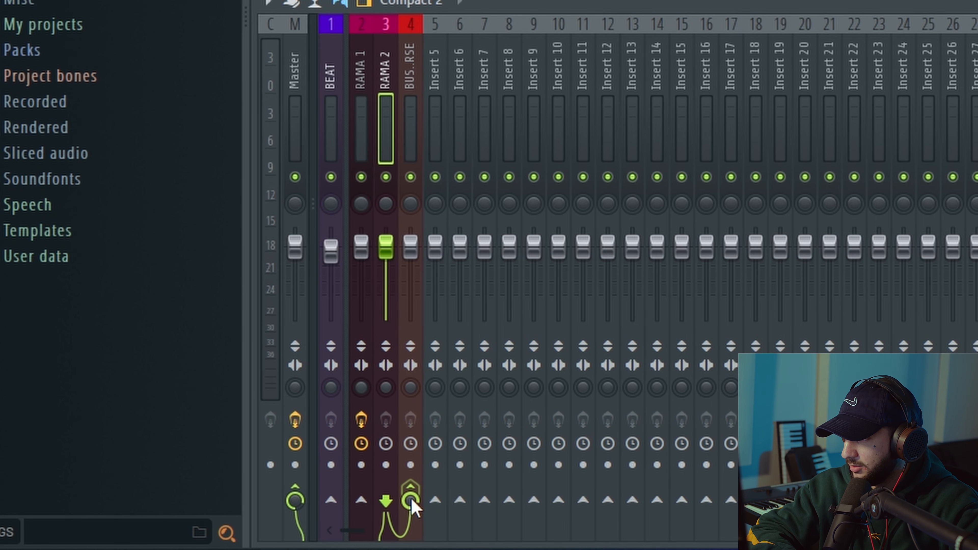
left_click(295, 500)
left_click(184, 308)
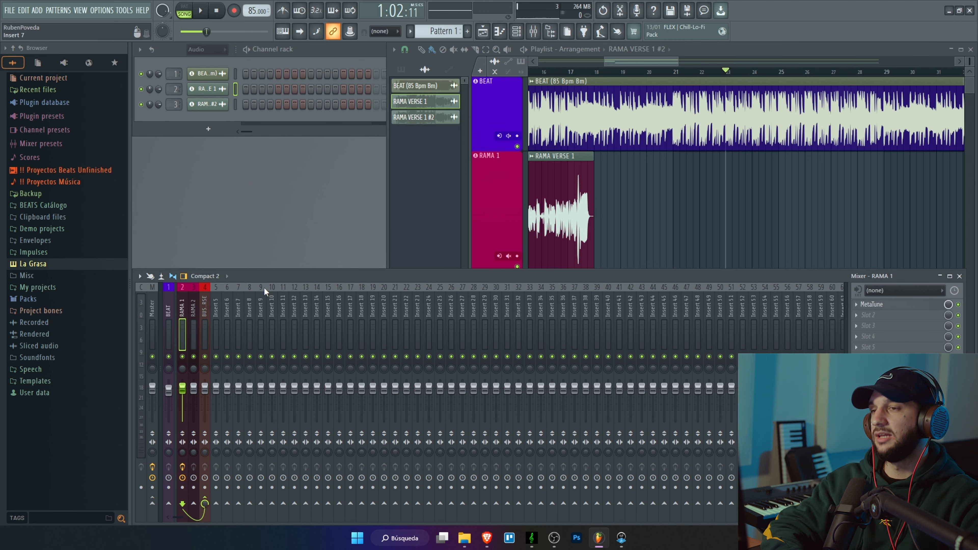
- Examine the split vocal clips on the RAMA 1 and RAMA 2 playlist tracks, placing the playhead around bar 16
right_click(634, 190)
scroll(581, 66, "up", 1)
scroll(580, 68, "down", 4)
left_click(616, 72)
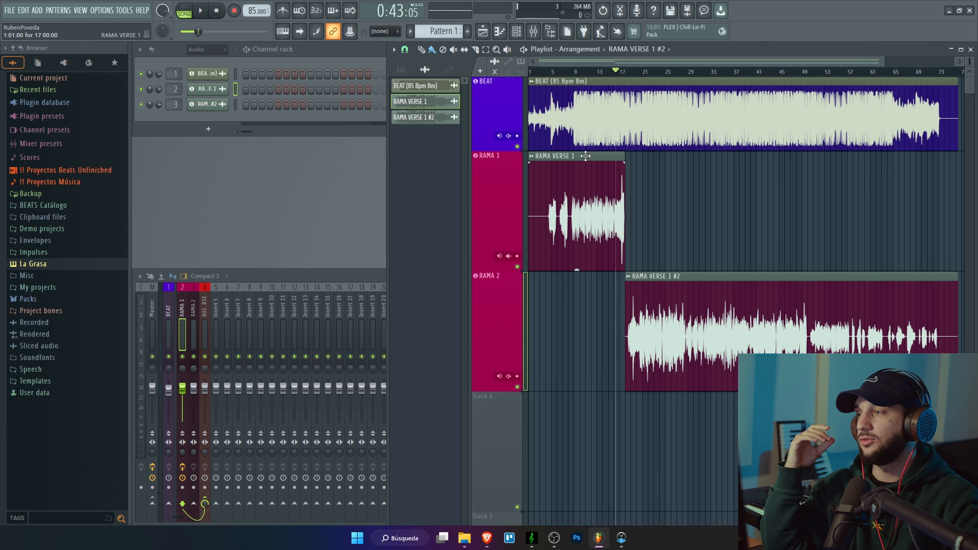
scroll(502, 223, "down", 1)
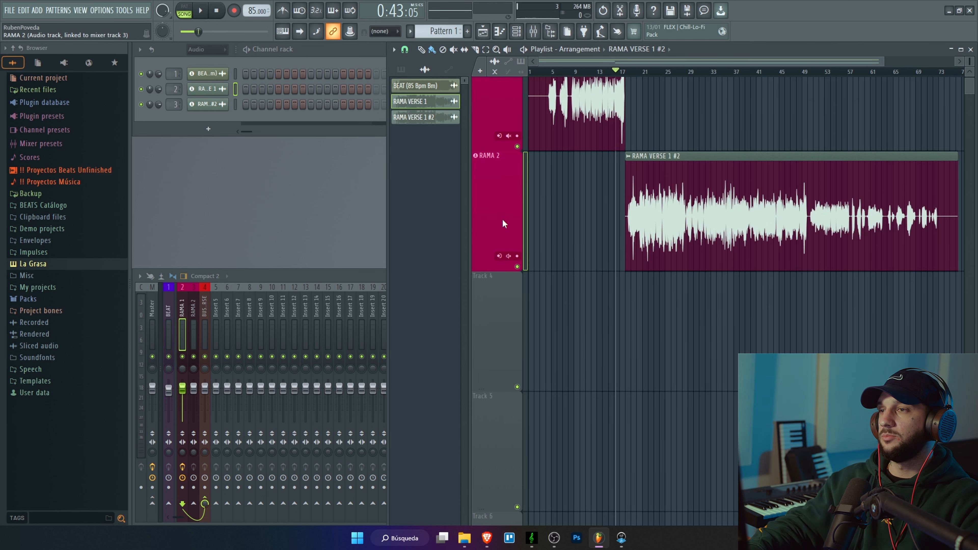
scroll(503, 223, "up", 1)
scroll(504, 254, "down", 1)
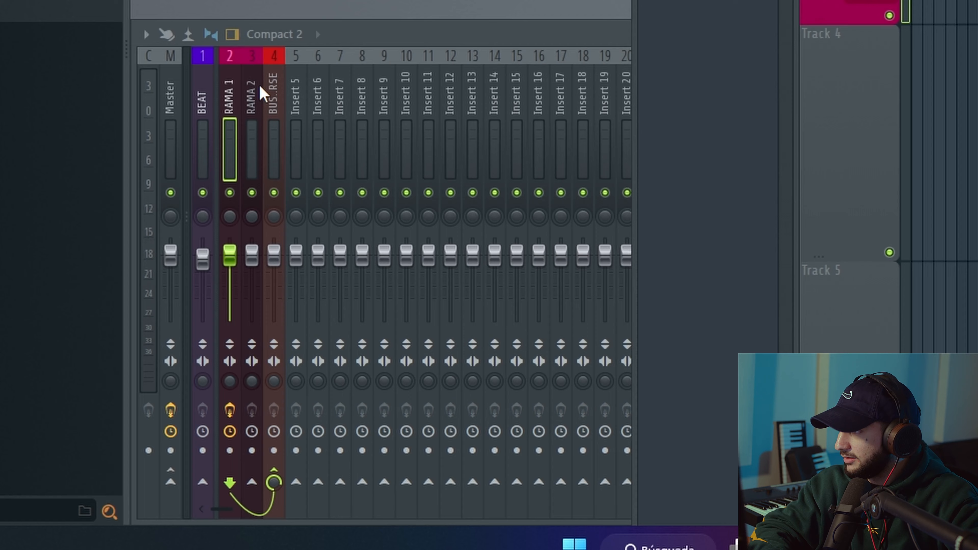
- Check the routing of the RAMA 1, RAMA 2, BUS VERSE and Master mixer tracks by selecting them in turn
left_click(260, 86)
left_click(168, 95)
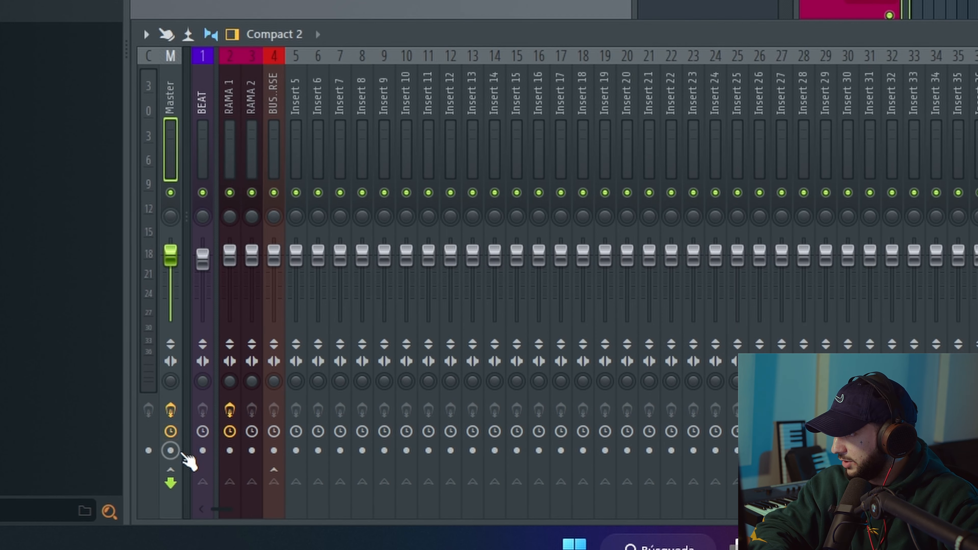
left_click(256, 94)
left_click(269, 96)
left_click(238, 98)
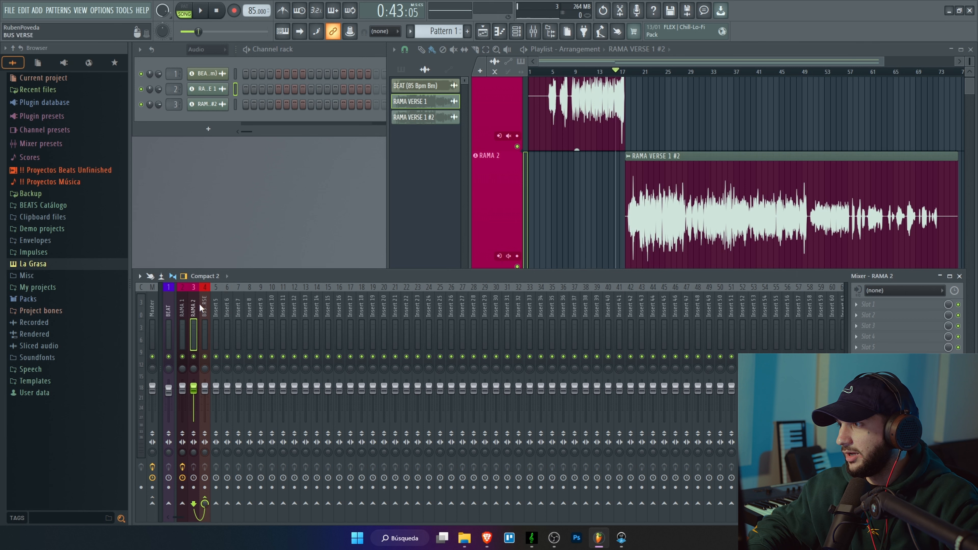
left_click(266, 88)
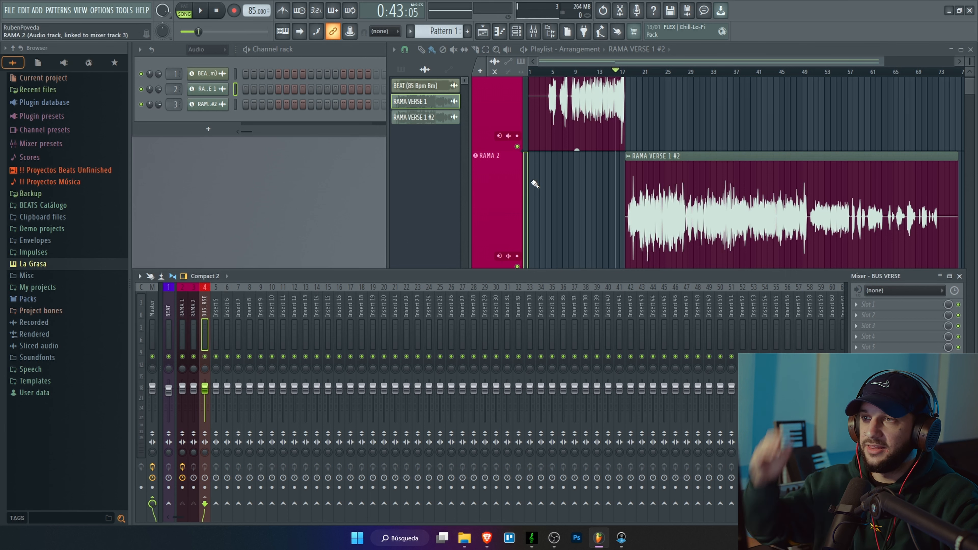
scroll(616, 177, "up", 1)
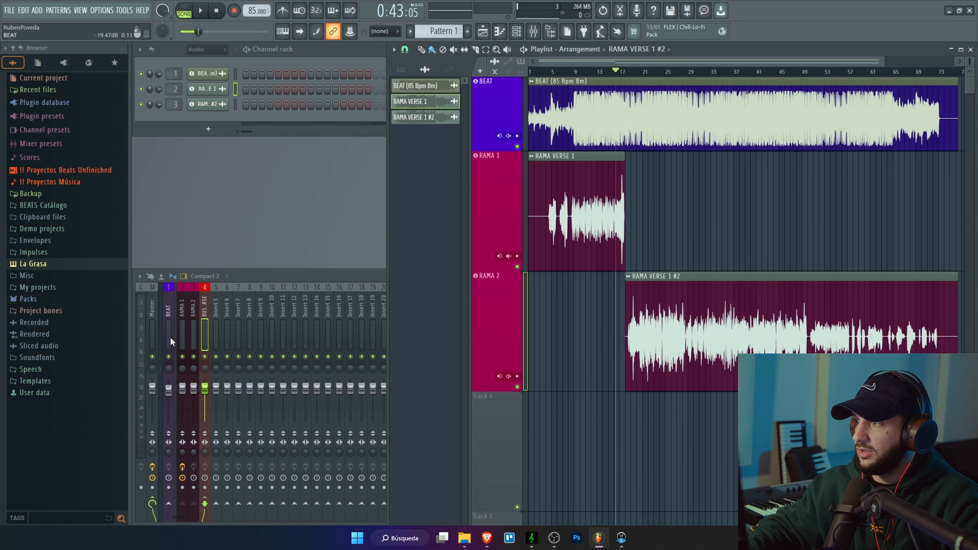
left_click(180, 308)
left_click(195, 307)
- Load Fruity parametric EQ 2 with the Old Telephone preset in BUS VERSE slot 2 and slightly lower its midrange peak
left_click(205, 331)
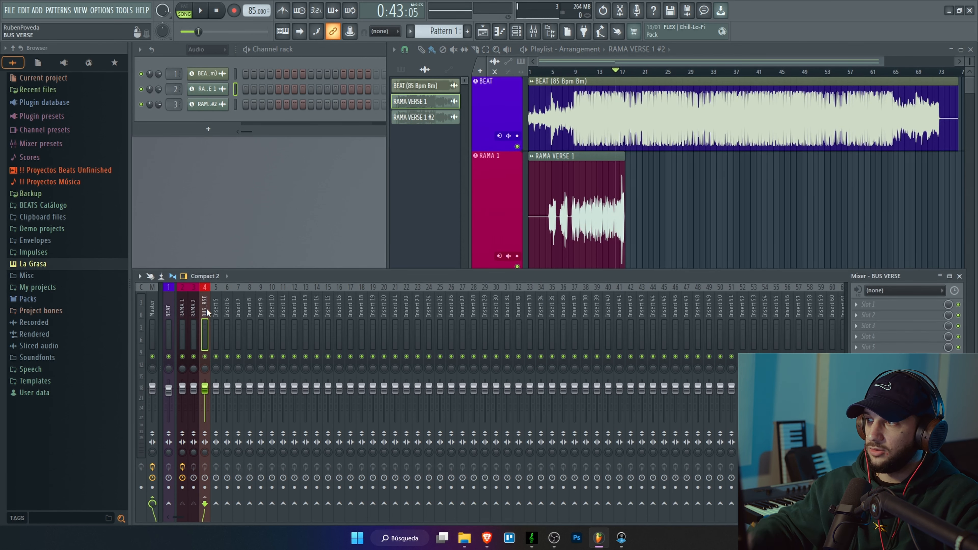
left_click(884, 315)
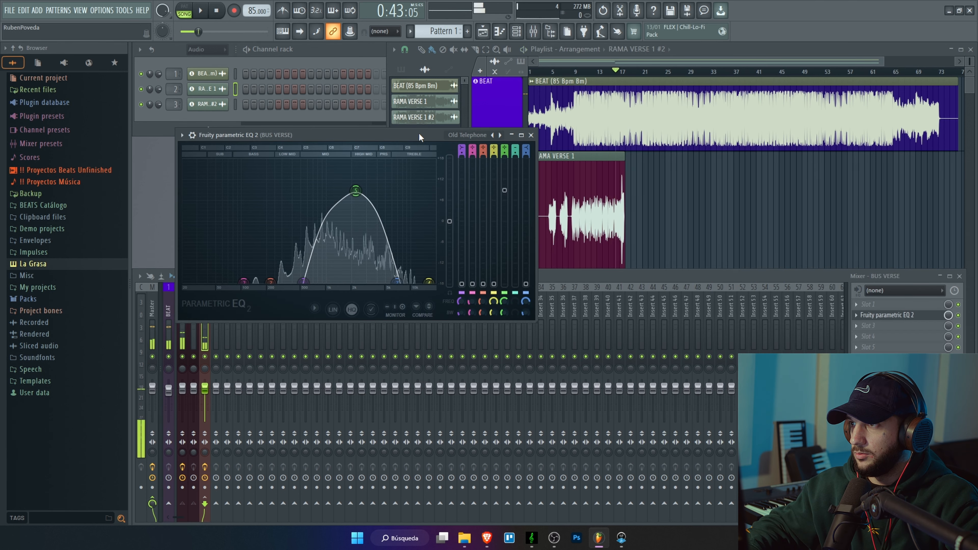
left_click_drag(419, 138, 563, 142)
left_click_drag(499, 195, 496, 200)
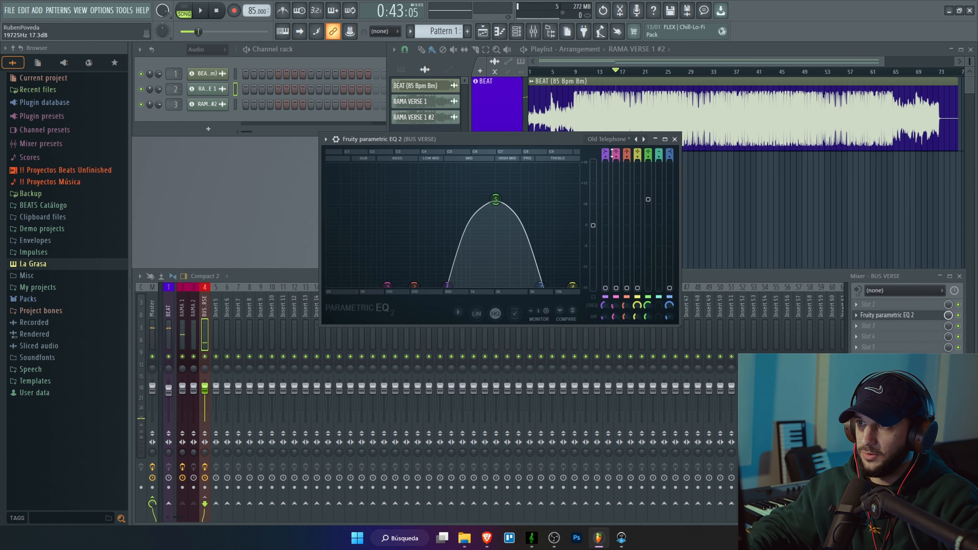
left_click(675, 139)
- Play passages of the RAMA 2 and RAMA 1 vocals with the beat, starting around bars 24 and 14, to hear the bus EQ
right_click(641, 196)
left_click(665, 73)
key("space")
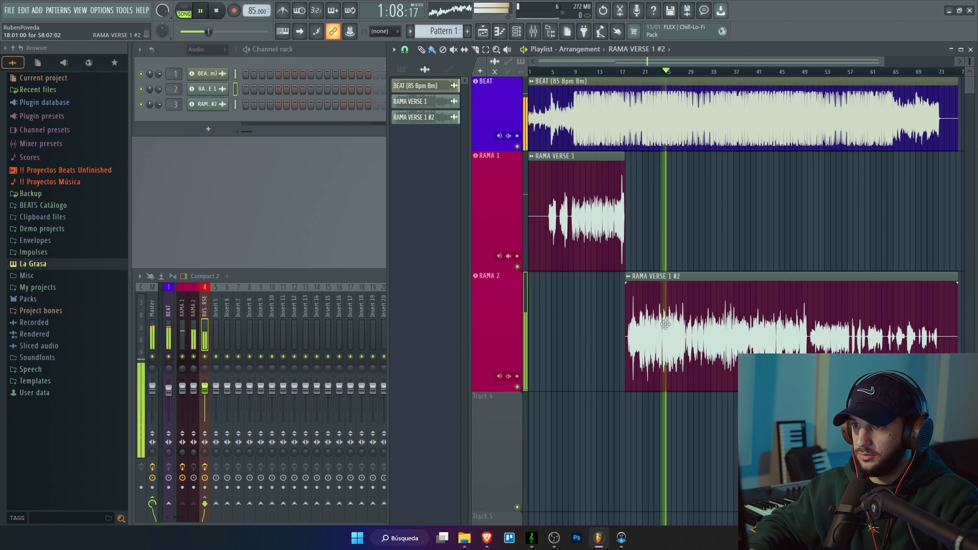
key("space")
left_click(603, 73)
key("space")
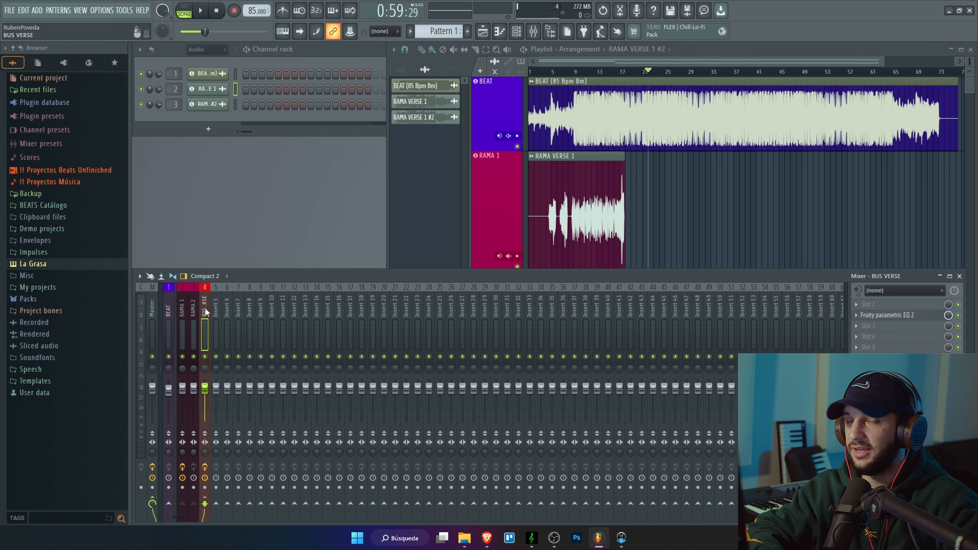
- Load MetaTune in slot 1 of the RAMA 2 mixer track, with the key set to B minor and Speed to 0
left_click(183, 310)
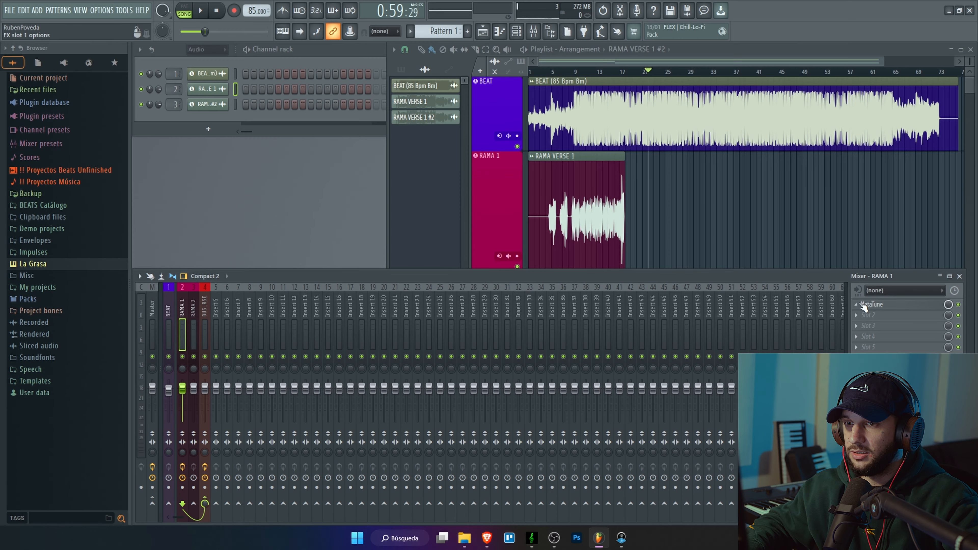
left_click(194, 331)
left_click(886, 304)
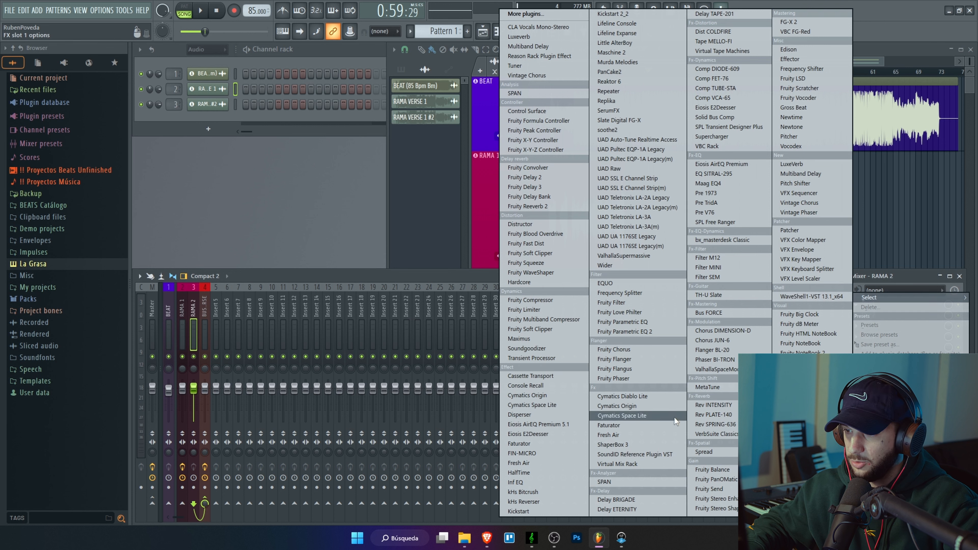
left_click(707, 387)
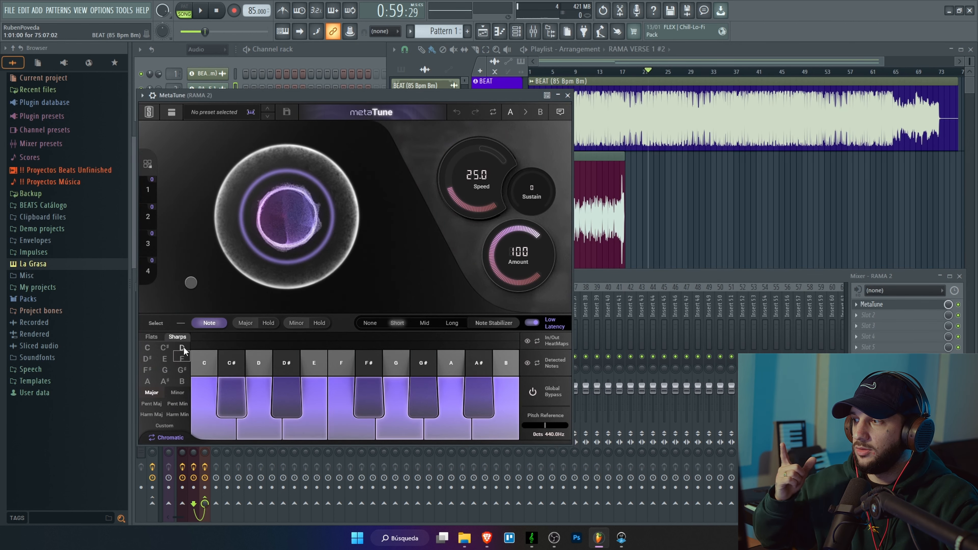
left_click(182, 383)
left_click_drag(477, 175, 478, 201)
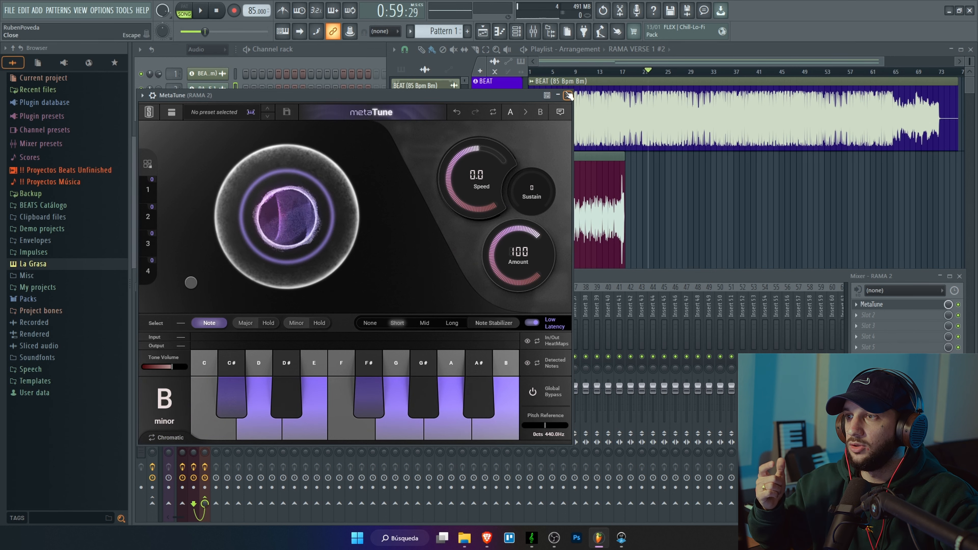
left_click(568, 95)
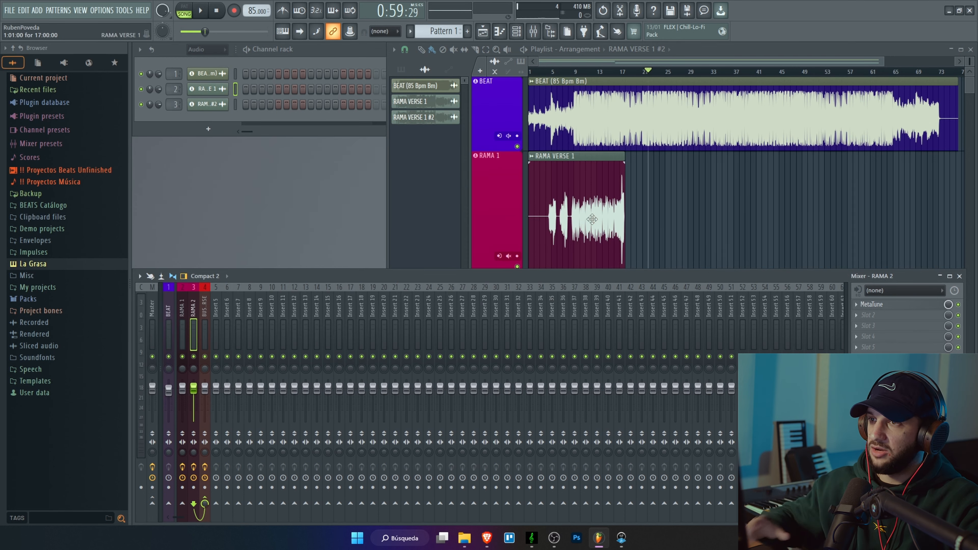
- Review the split vocals in the playlist and the MetaTune settings on RAMA 2, finishing with mixer Insert 30 selected
right_click(649, 218)
scroll(635, 243, "up", 8)
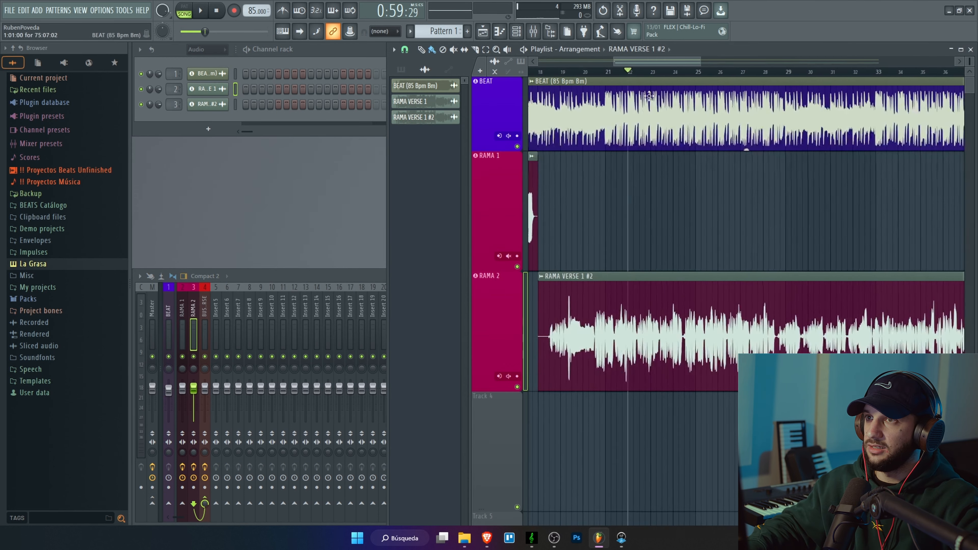
scroll(693, 233, "down", 8)
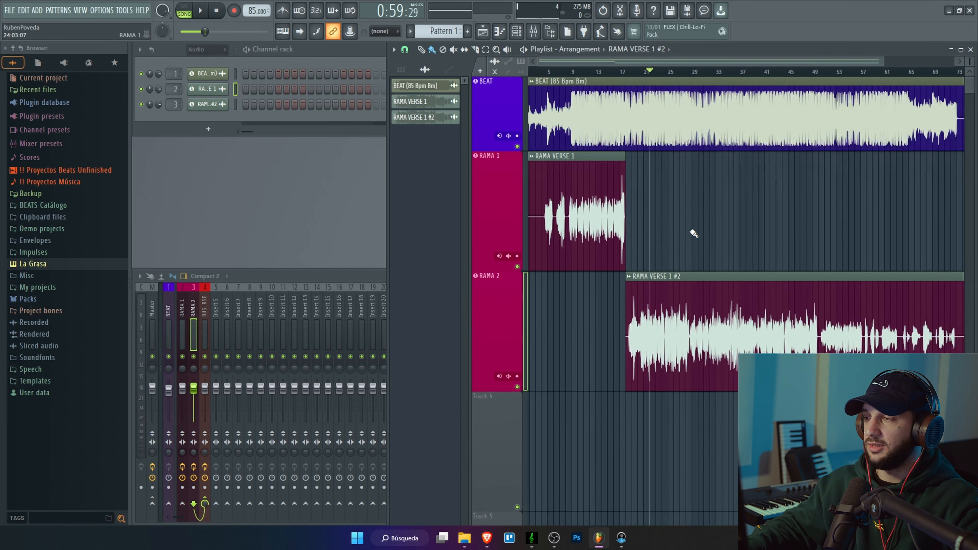
left_click(193, 308)
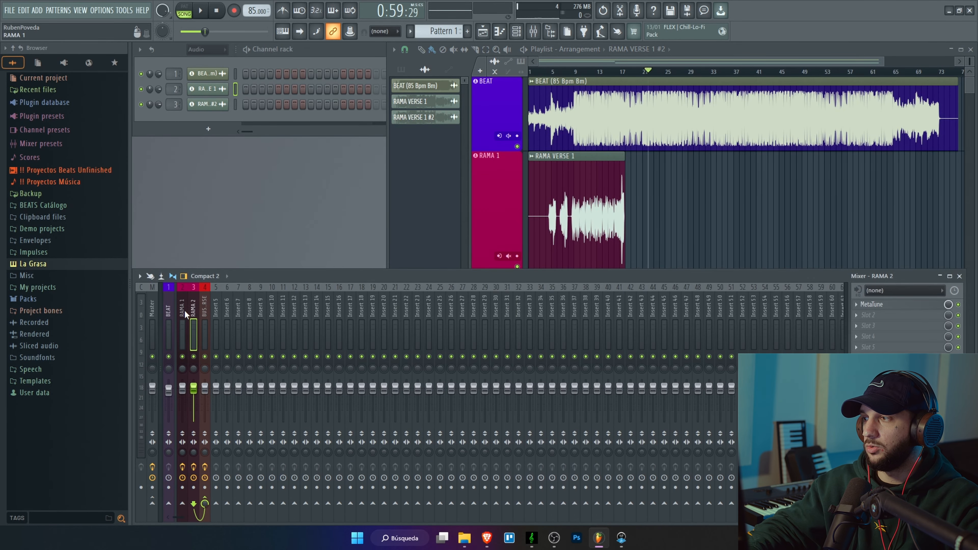
left_click(184, 311)
left_click(194, 311)
left_click(886, 306)
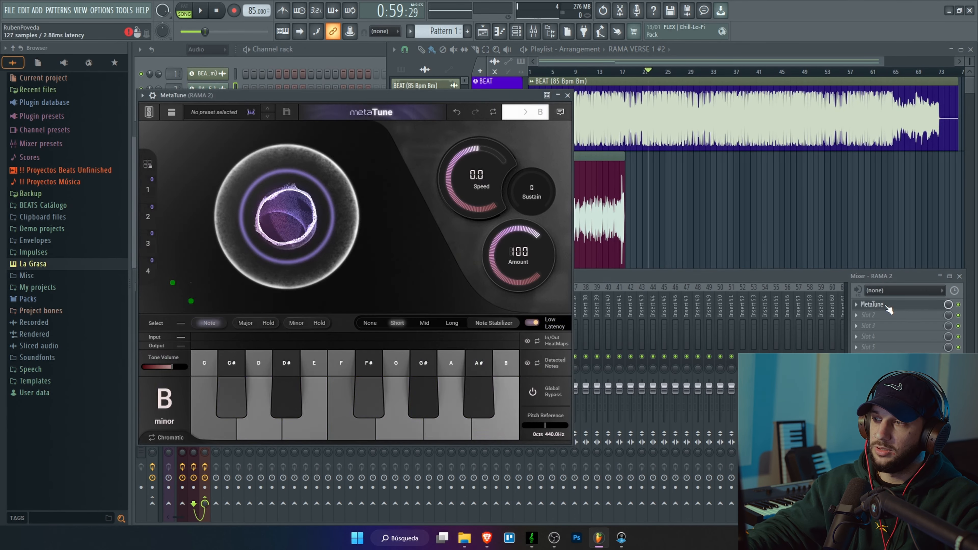
left_click(568, 96)
left_click_drag(186, 313, 496, 299)
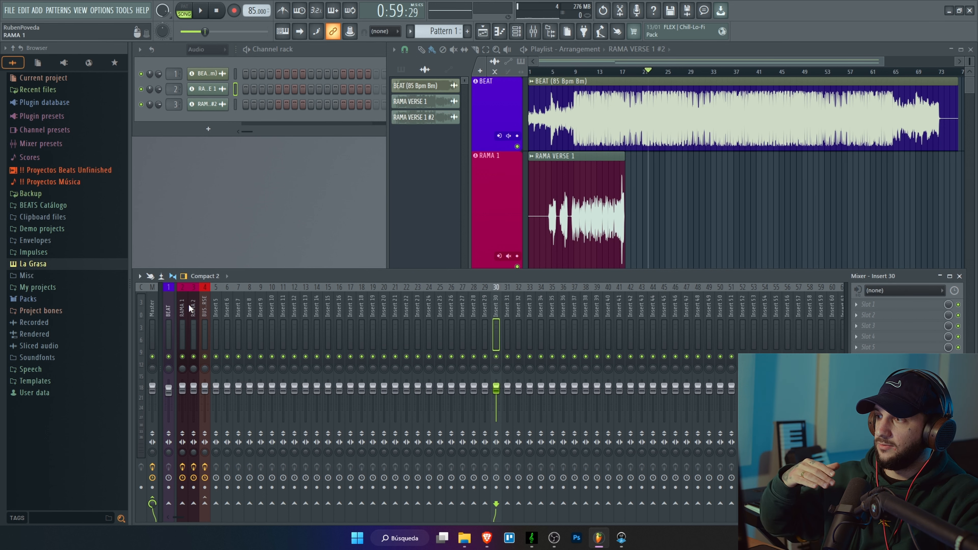
- Rename mixer Insert 6 as REVERB and colour the track yellow
left_click_drag(190, 308, 376, 312)
left_click(205, 307)
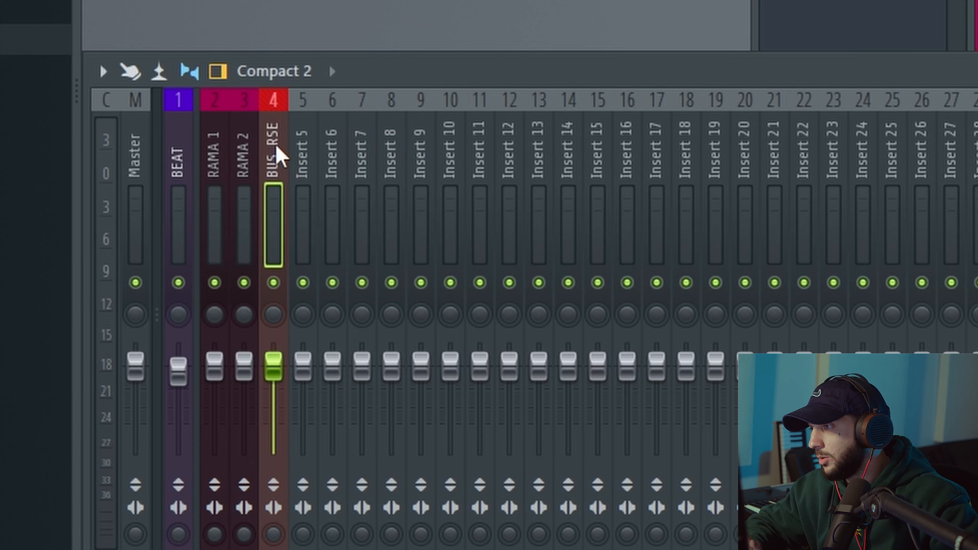
left_click(306, 153)
left_click(331, 154)
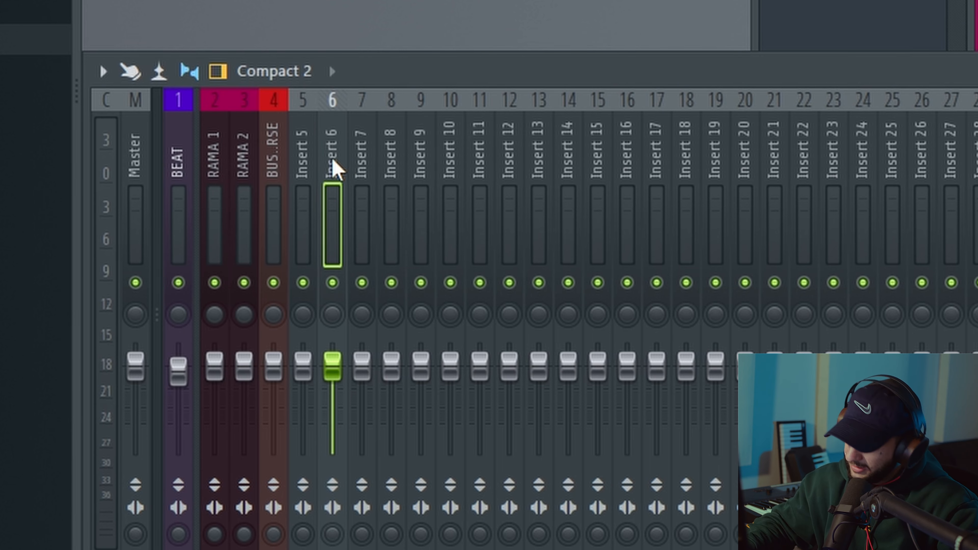
double_click(334, 168)
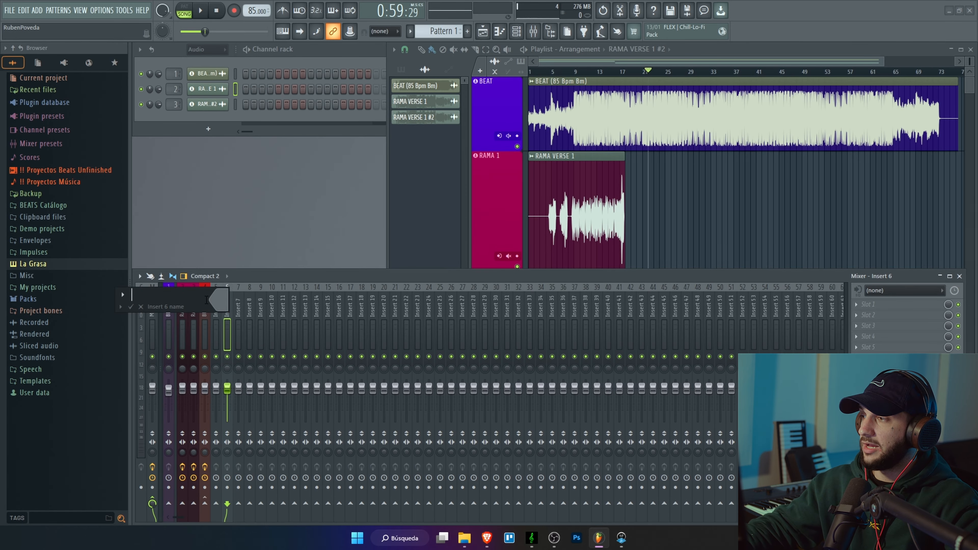
type("re")
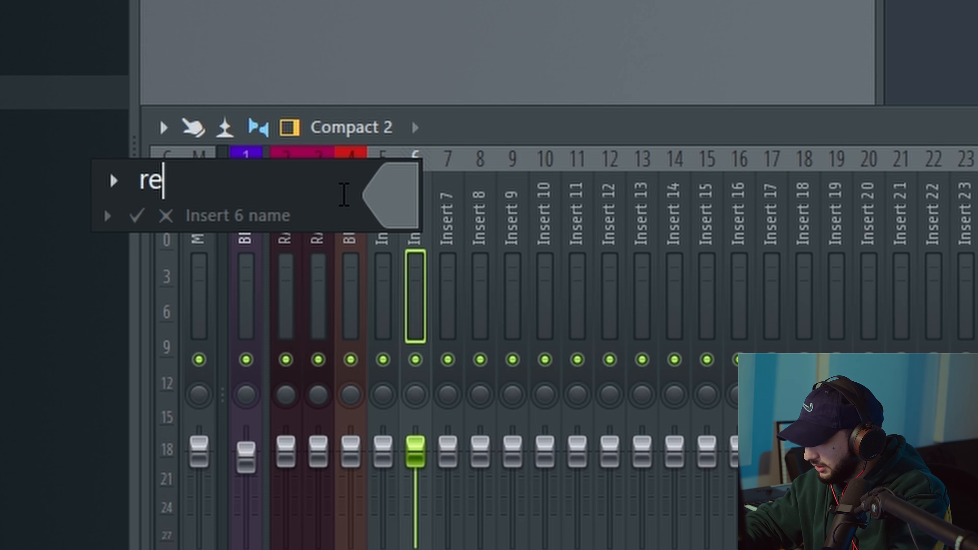
key("BackSpace")
key("BackSpace")
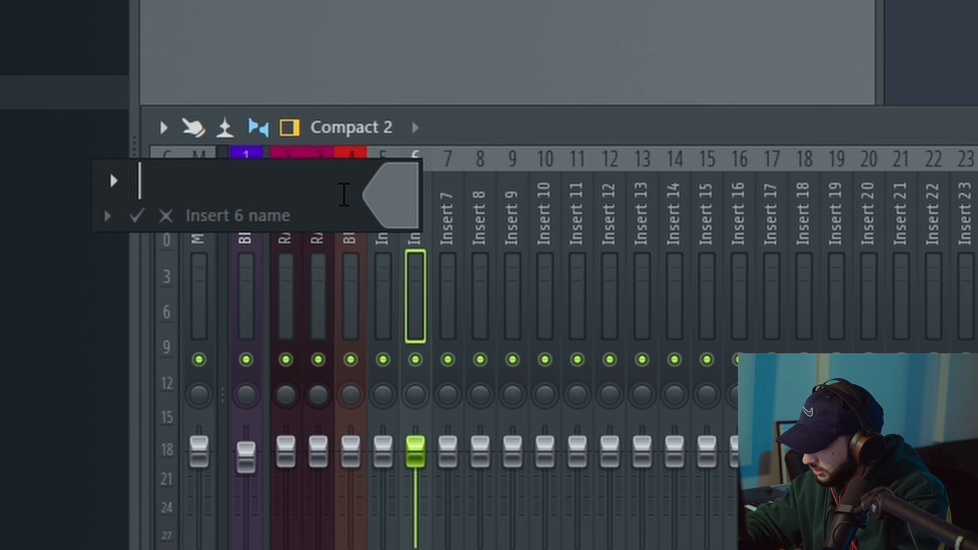
type("RE")
type("VERB")
left_click(412, 208)
left_click(270, 295)
key("Return")
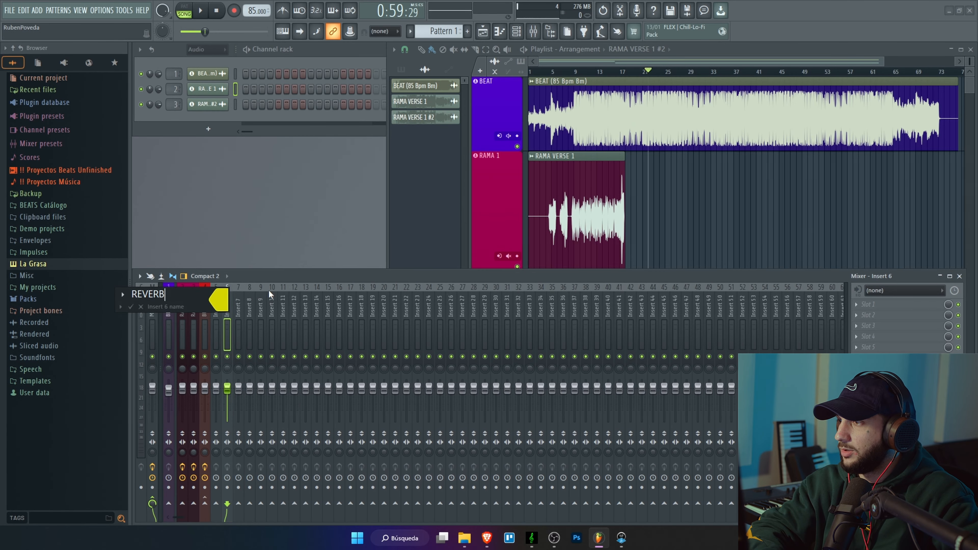
key("Return")
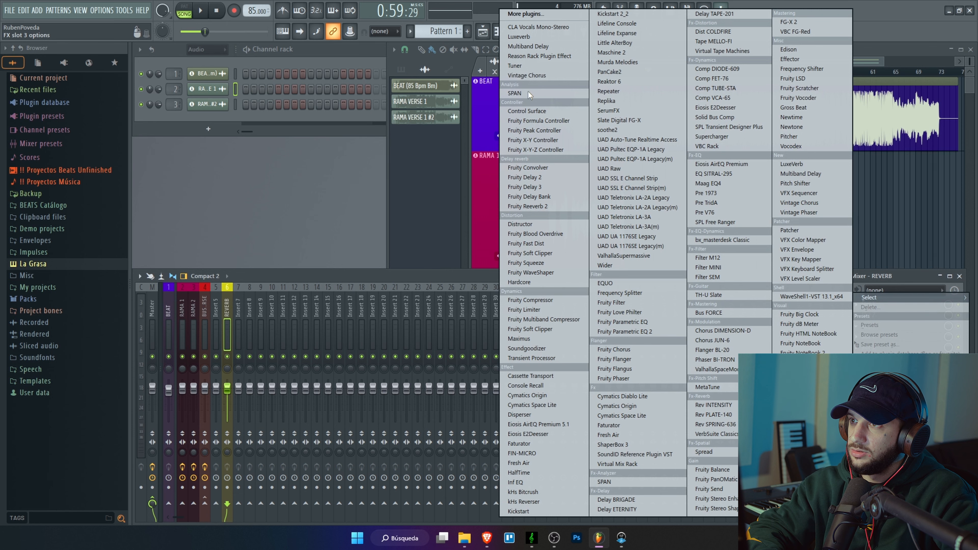
- Load Fruity Reeverb 2 in slot 3 of the REVERB track and send BUS VERSE to that track
left_click(532, 208)
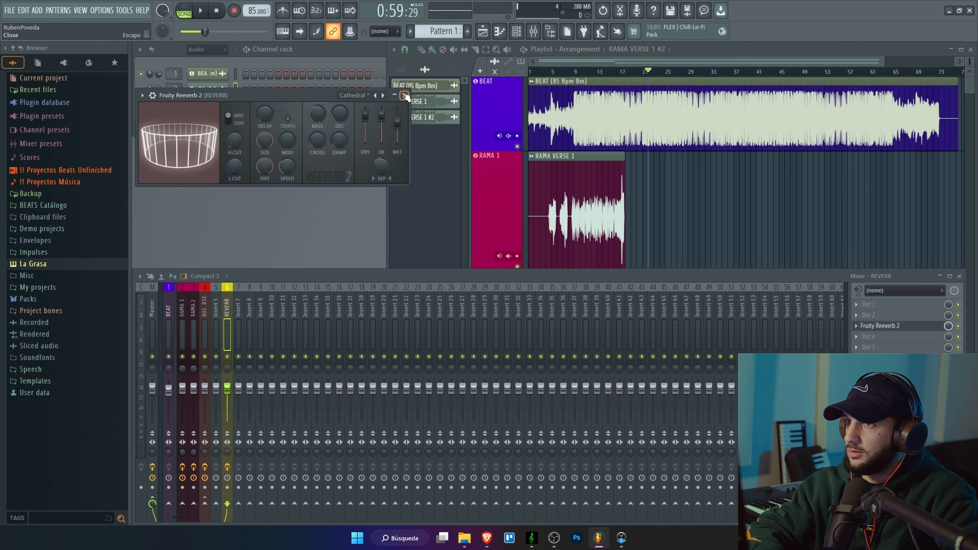
left_click(403, 94)
left_click(208, 305)
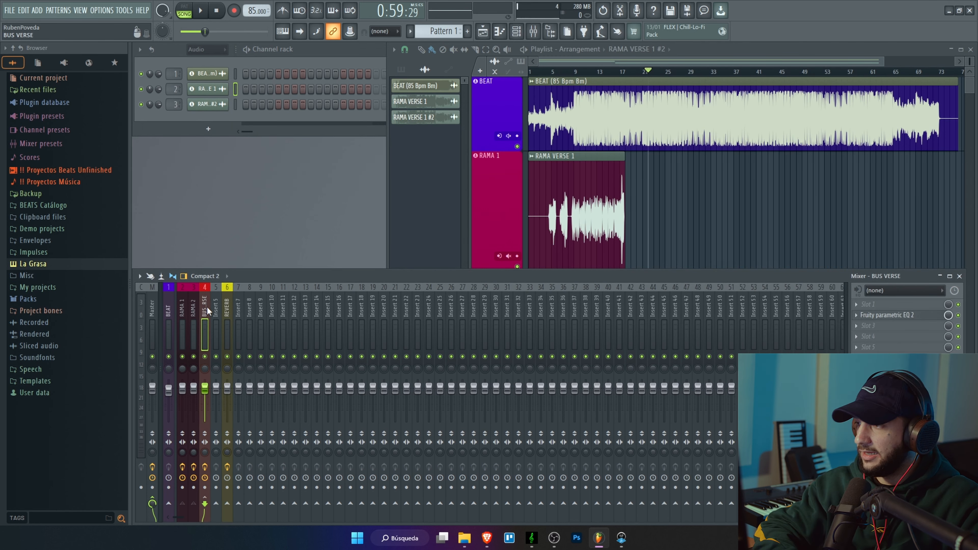
left_click(193, 312)
left_click(184, 308)
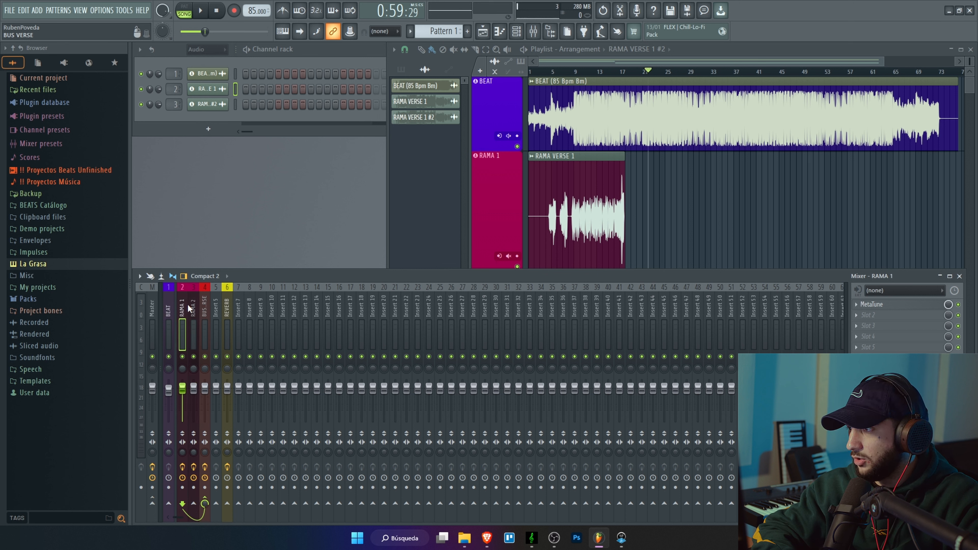
left_click(205, 310)
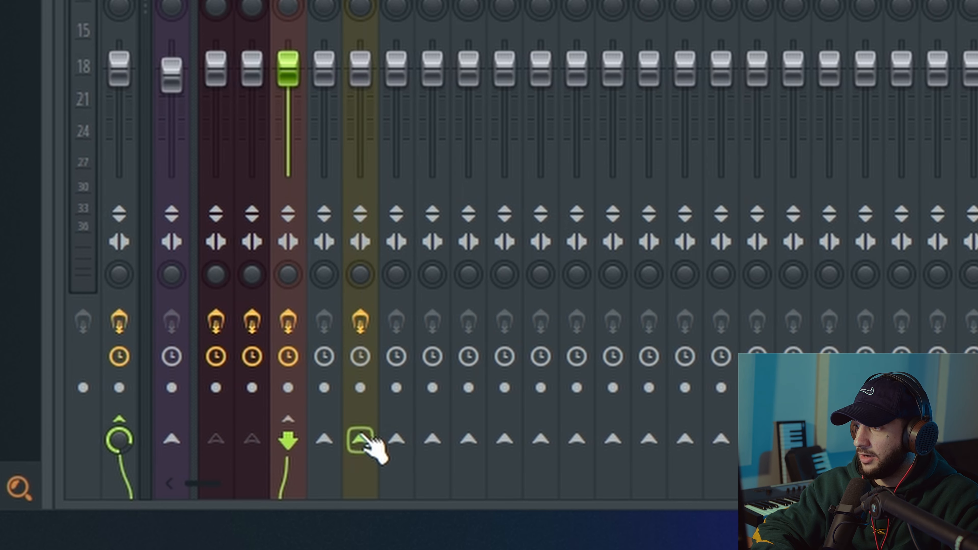
left_click(360, 439)
- Examine the mixer routing between BUS VERSE, REVERB and Master by selecting these tracks in turn
left_click(366, 104)
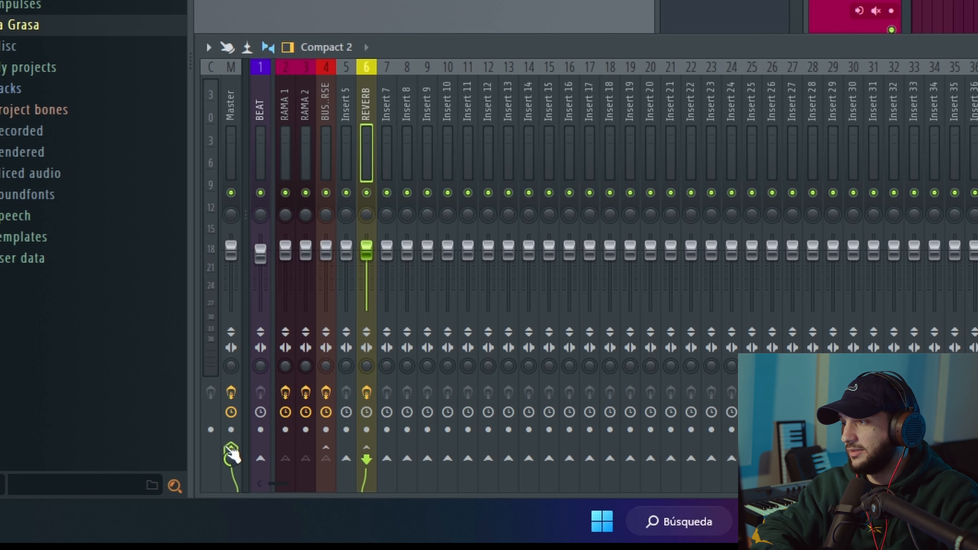
left_click(326, 99)
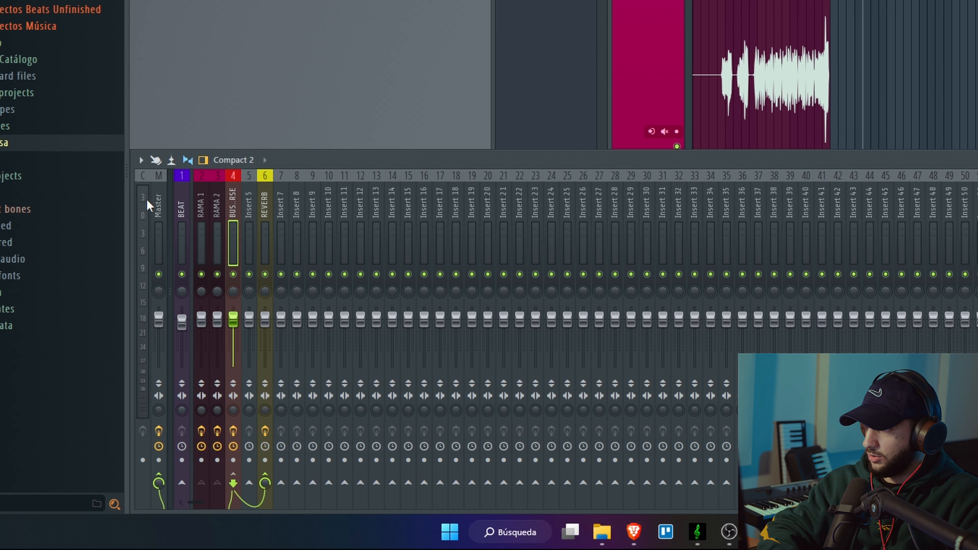
left_click(157, 201)
left_click(233, 203)
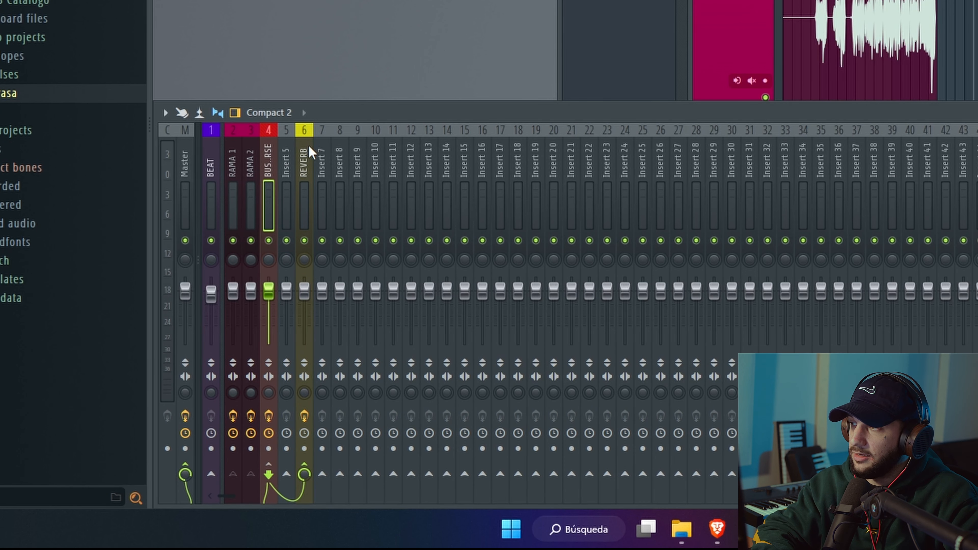
left_click(305, 155)
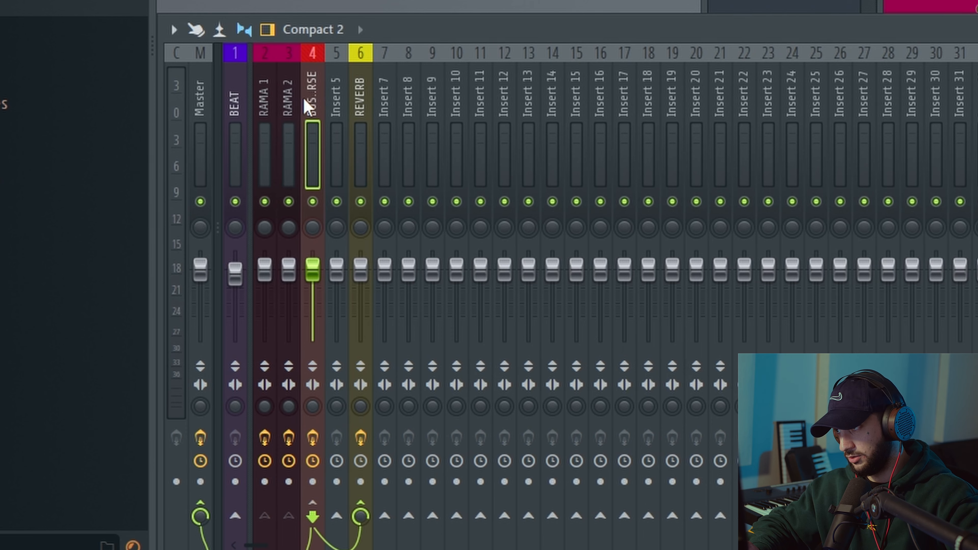
left_click(364, 101)
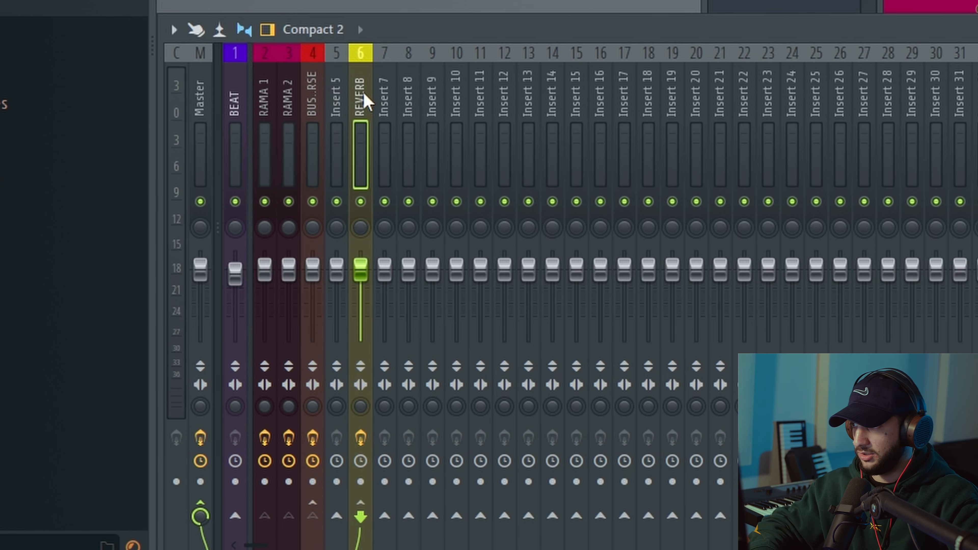
left_click(310, 104)
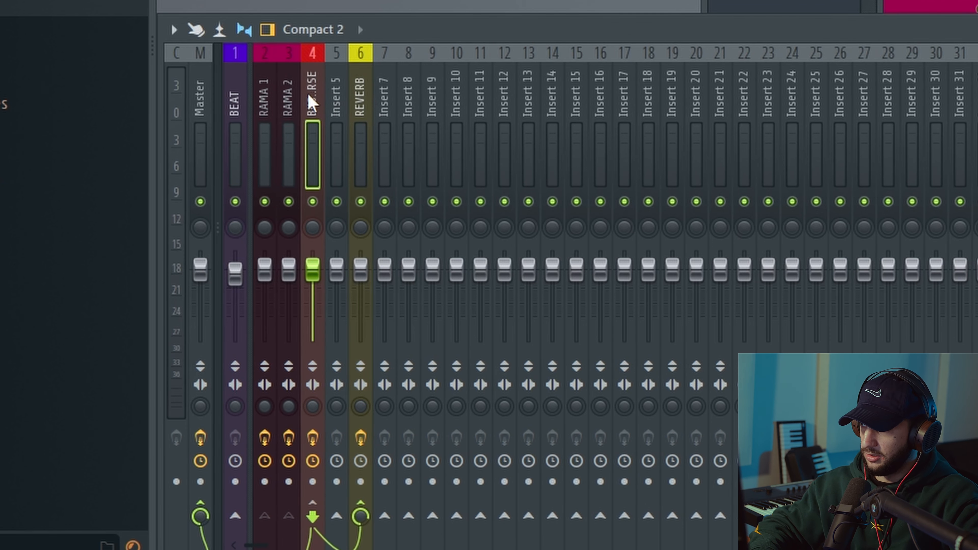
left_click(365, 100)
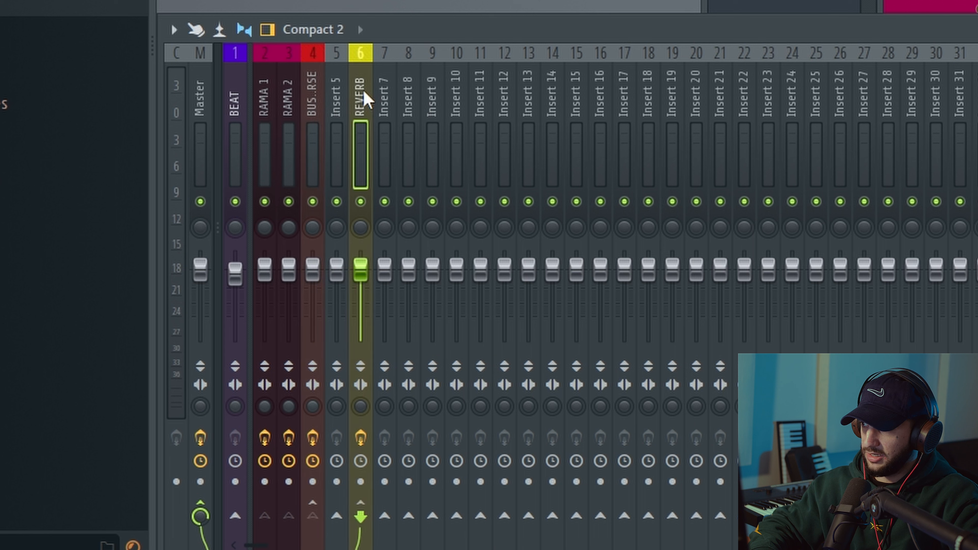
left_click(312, 100)
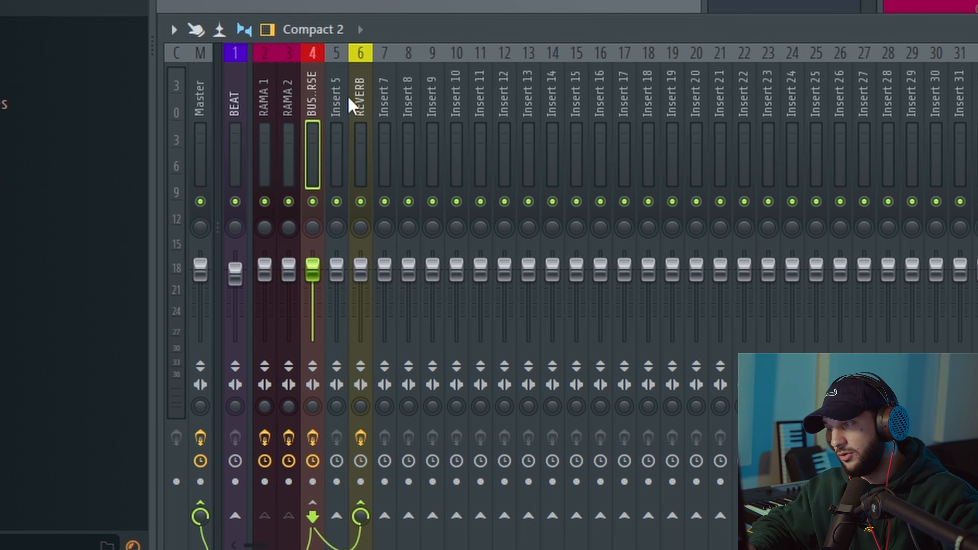
left_click(366, 102)
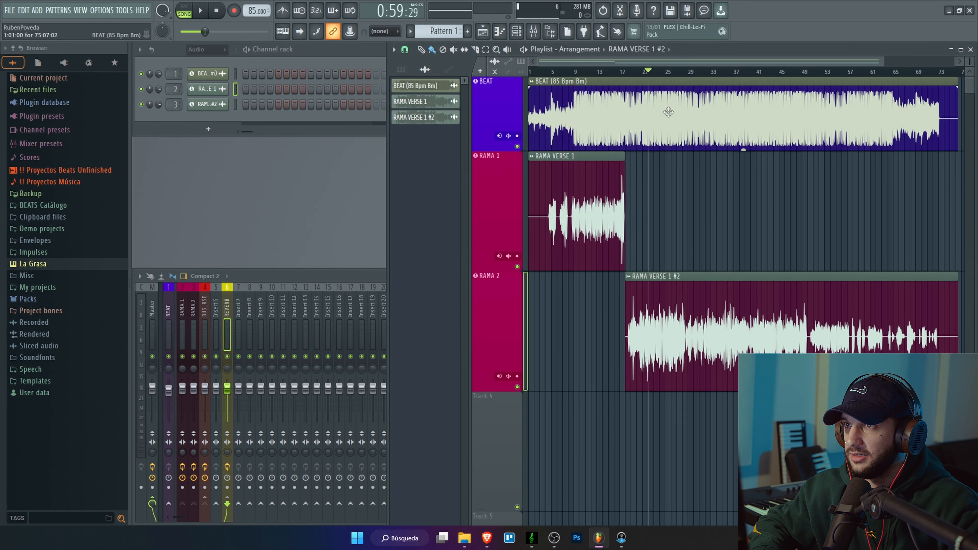
- Play the RAMA 2 vocal with the beat from around bar 21 and lower the BUS VERSE volume
left_click(644, 73)
left_click(292, 276)
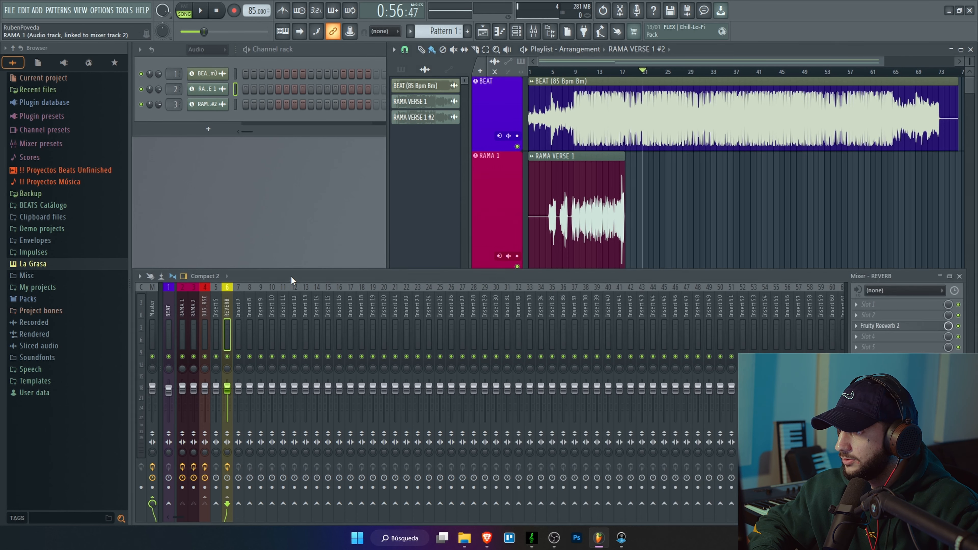
key("space")
key("space")
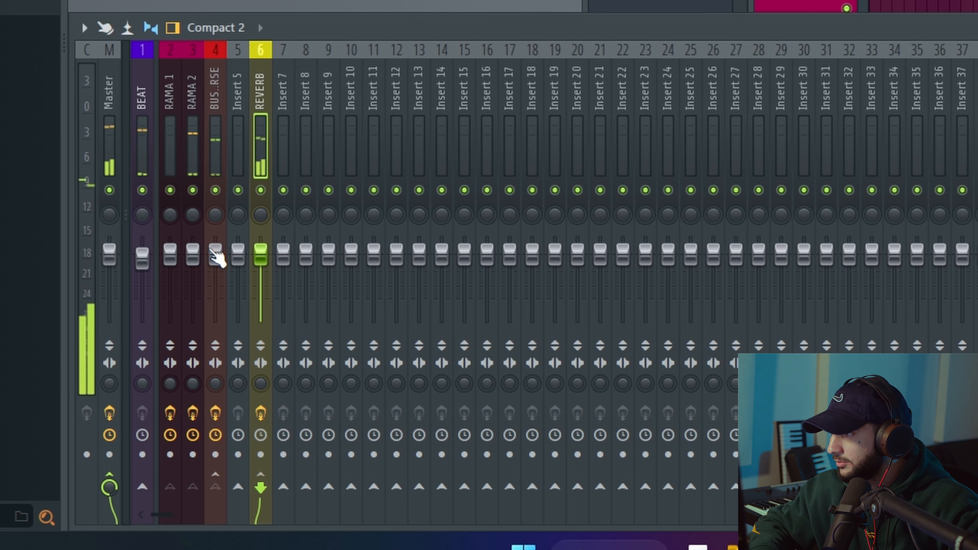
left_click_drag(205, 388, 205, 397)
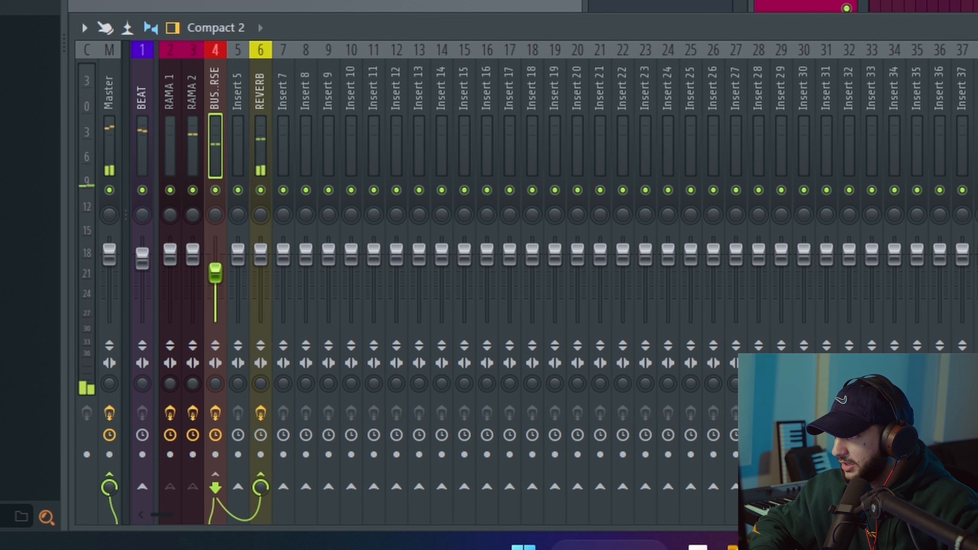
key("space")
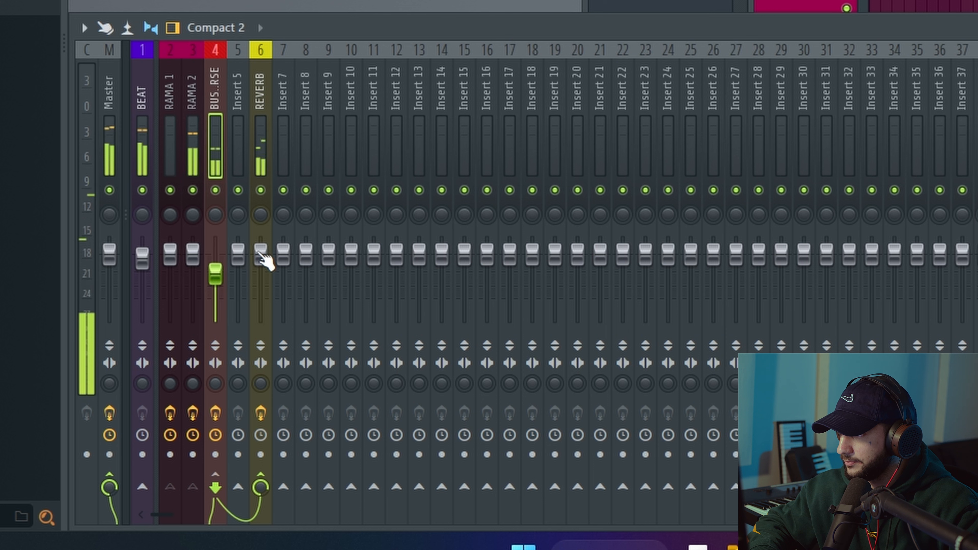
- Try the REVERB track volume at 0% and at intermediate levels during playback to compare dry and wet vocals
left_click_drag(261, 257, 260, 319)
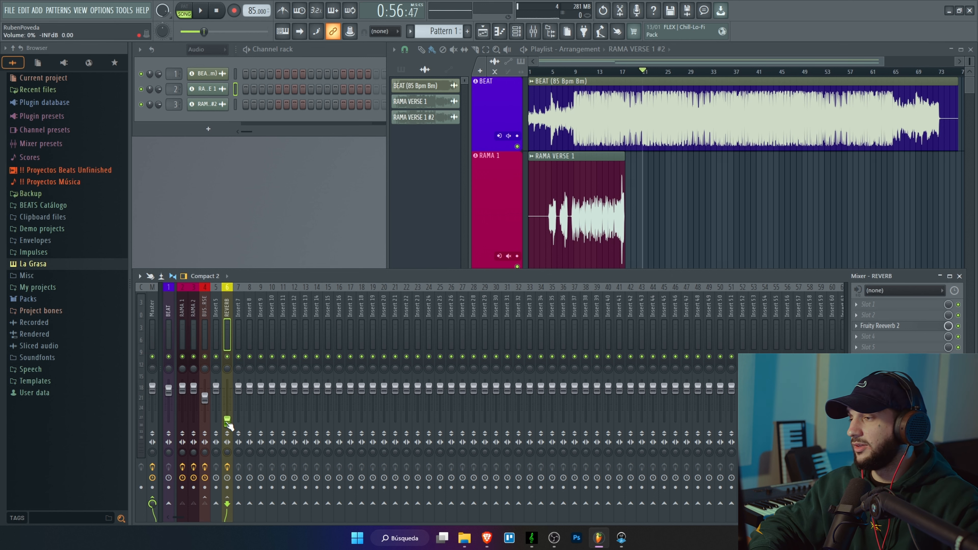
key("space")
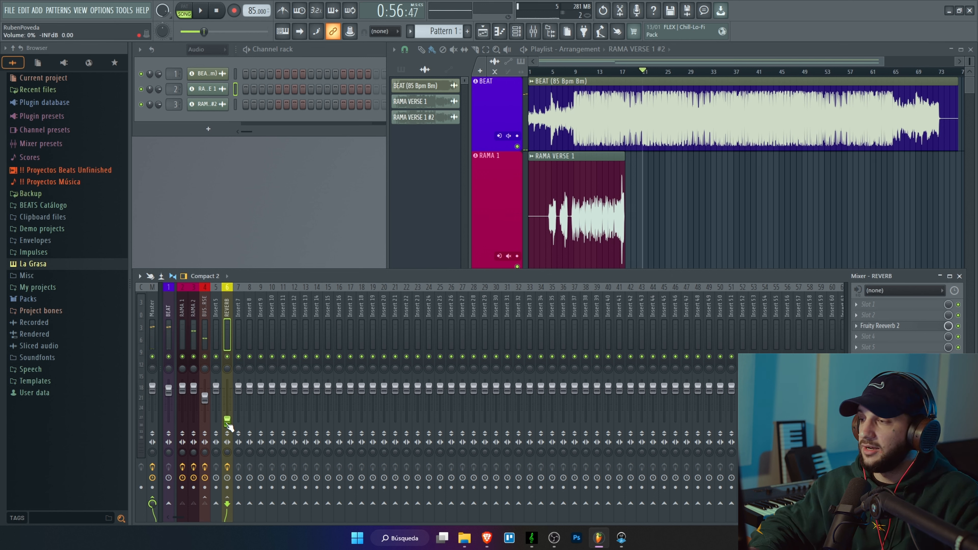
left_click_drag(227, 423, 227, 405)
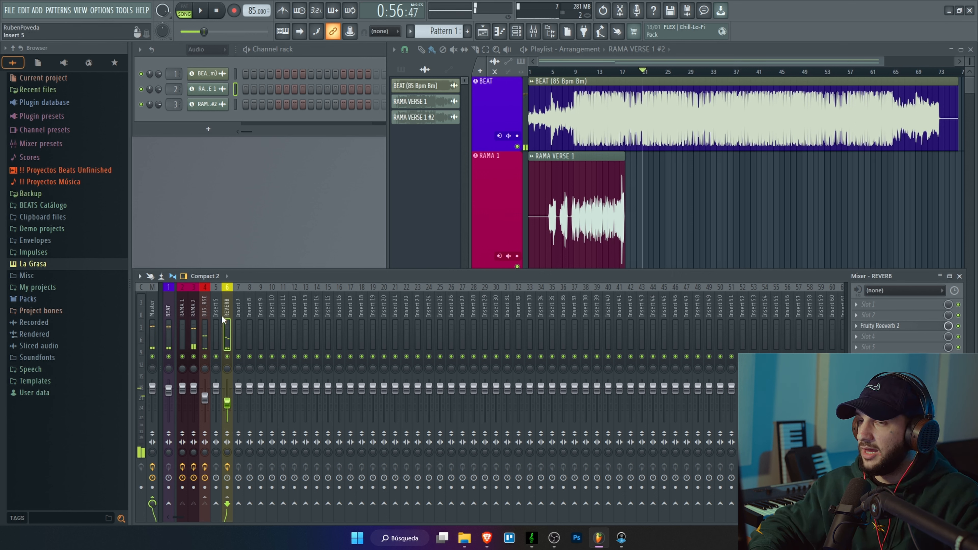
key("space")
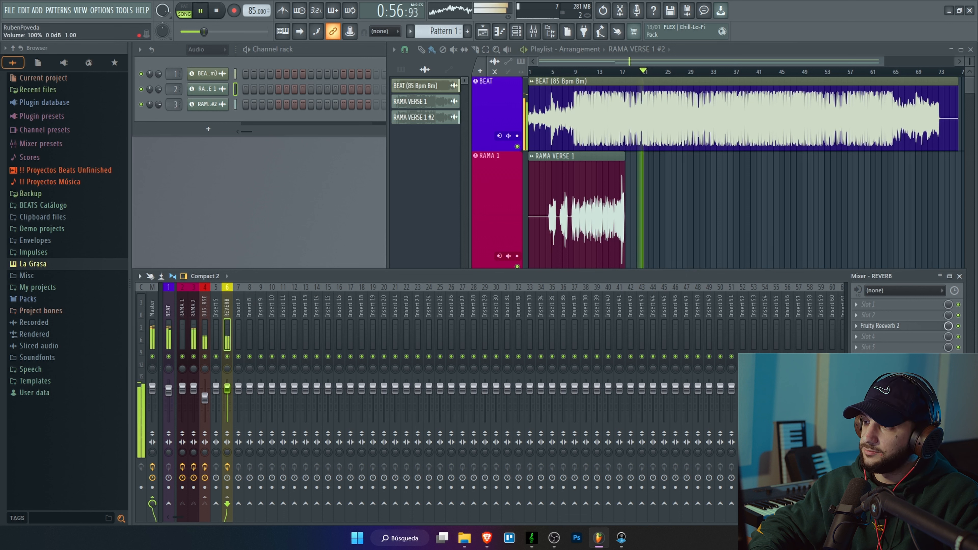
mouse_move(229, 405)
left_mouse_down()
mouse_move(229, 382)
mouse_move(227, 421)
left_mouse_up()
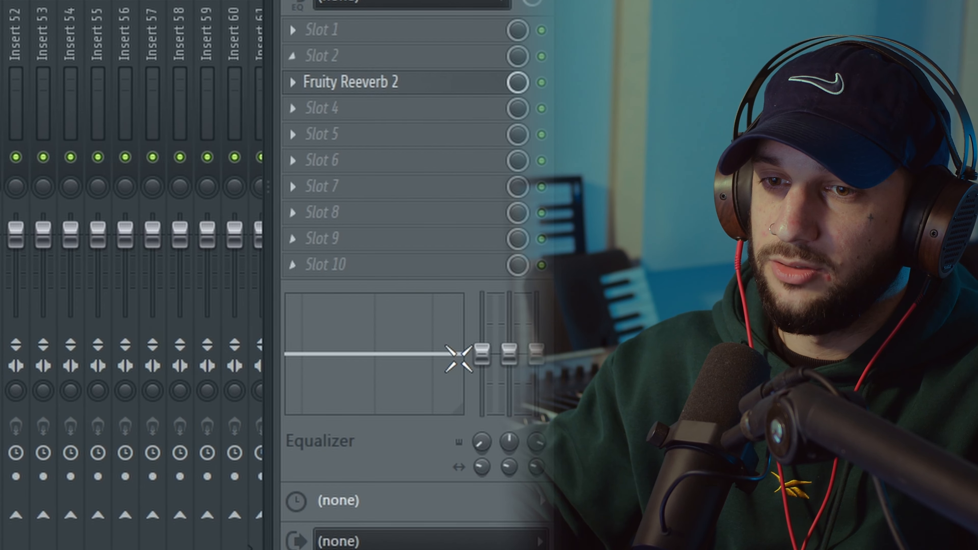
- Cut the REVERB track's low equalizer band to -18 dB at 90 Hz and raise the track volume
left_click_drag(481, 352, 481, 412)
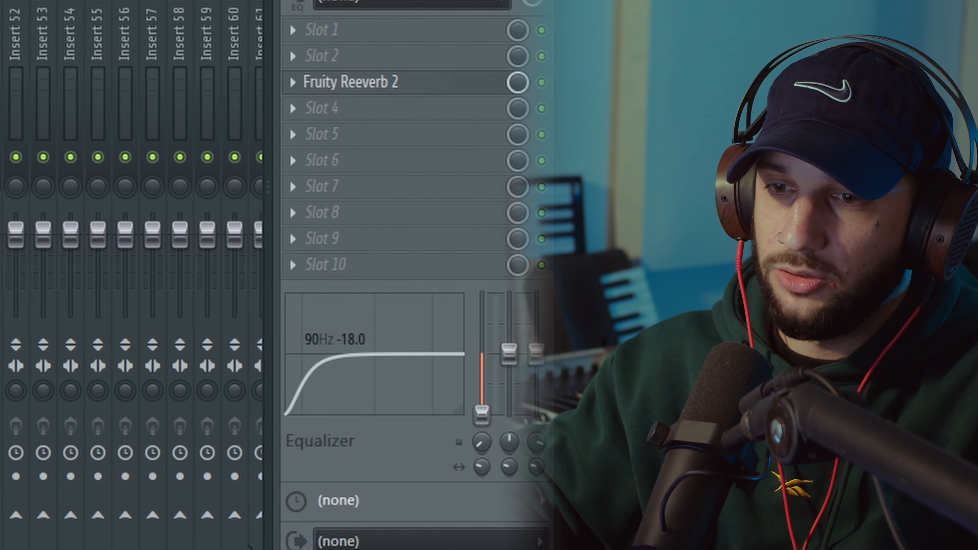
mouse_move(509, 353)
left_mouse_down()
mouse_move(509, 376)
mouse_move(509, 353)
left_mouse_up()
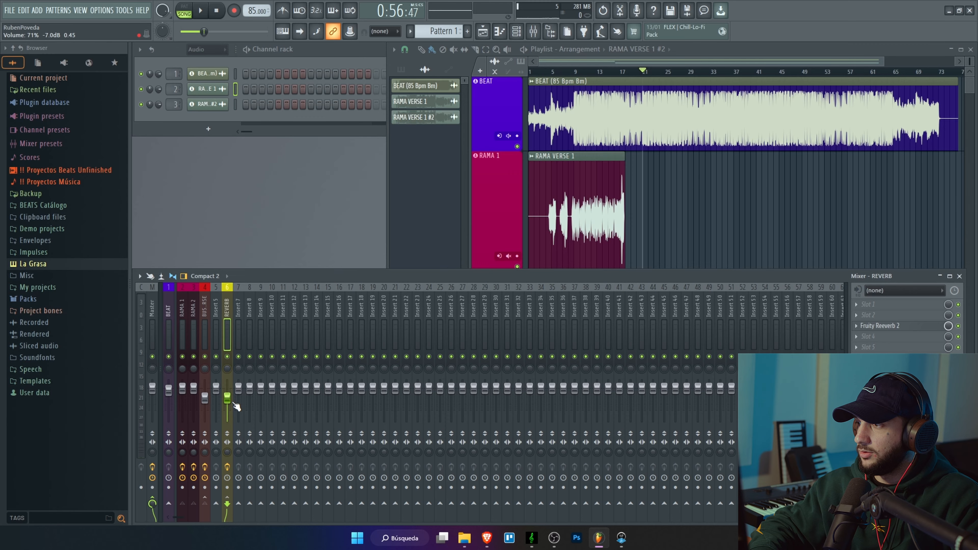
left_click_drag(228, 399, 227, 382)
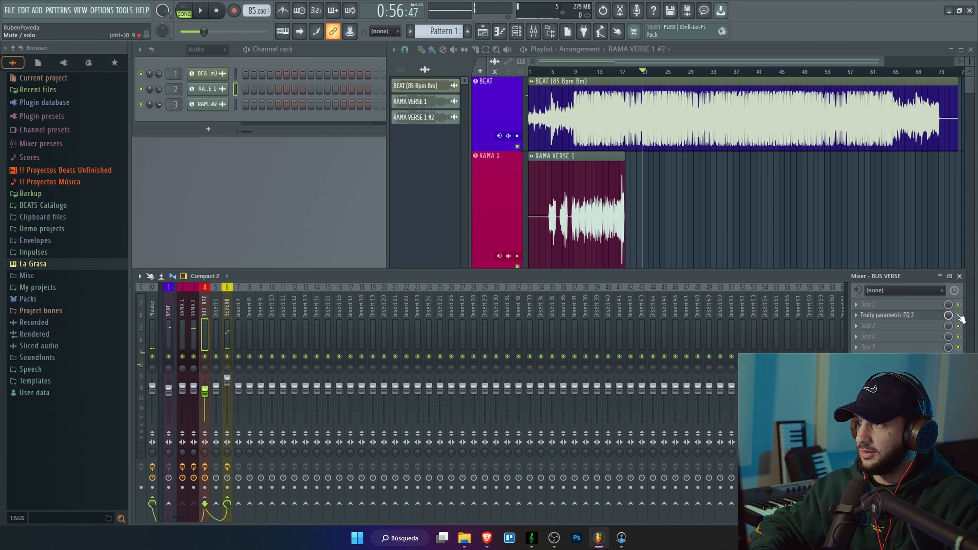
- During playback, raise the REVERB low-band cut frequency to about 1.7 kHz and set the track volume to 125% (5.6 dB)
key("space")
mouse_move(209, 391)
left_mouse_down()
mouse_move(208, 400)
mouse_move(228, 389)
left_mouse_up()
left_click(227, 306)
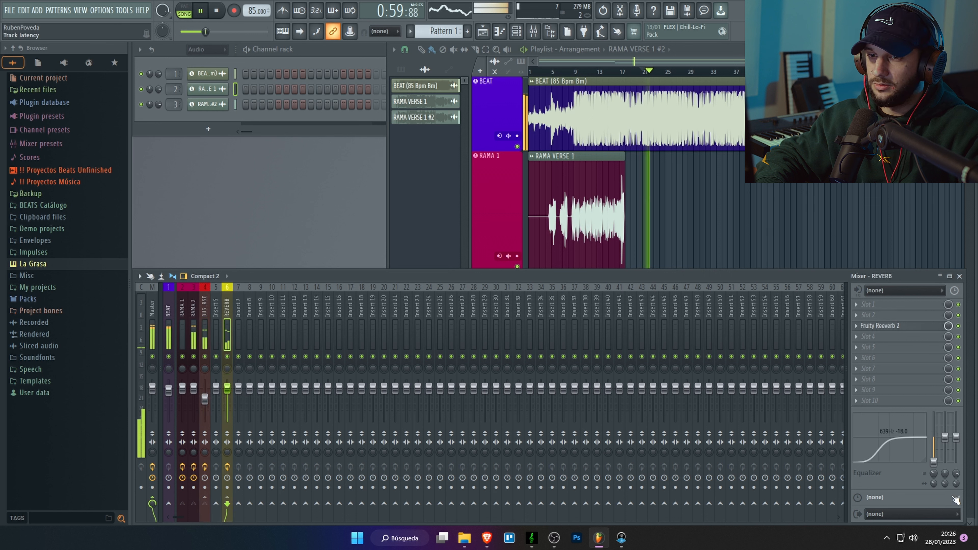
left_click_drag(933, 473, 934, 462)
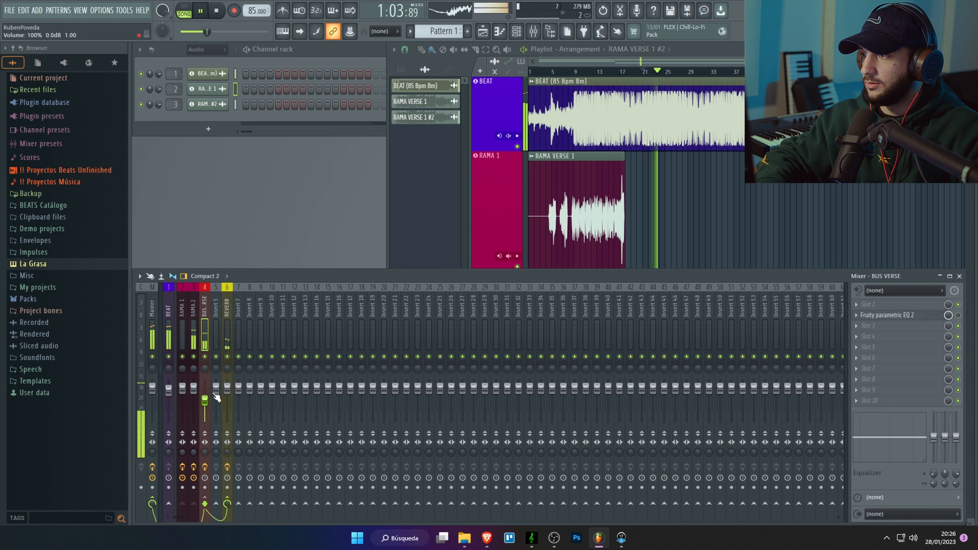
left_click_drag(228, 388, 233, 382)
key("space")
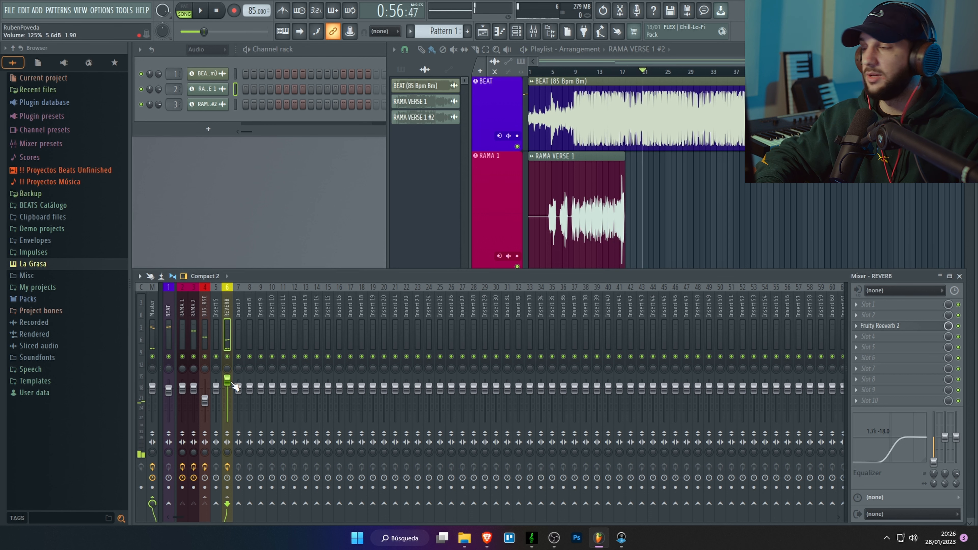
- Lower the REVERB track's volume slightly in the mixer
left_click_drag(232, 383, 232, 389)
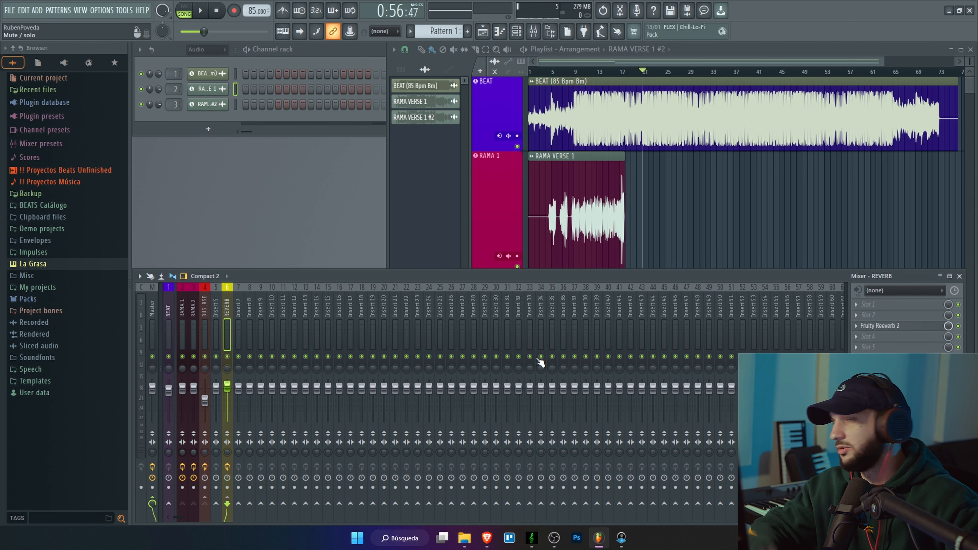
- Examine the mixer routing of the RAMA 1, RAMA 2 and REVERB tracks and the unused inserts 5, 7 and 8
left_click(214, 308)
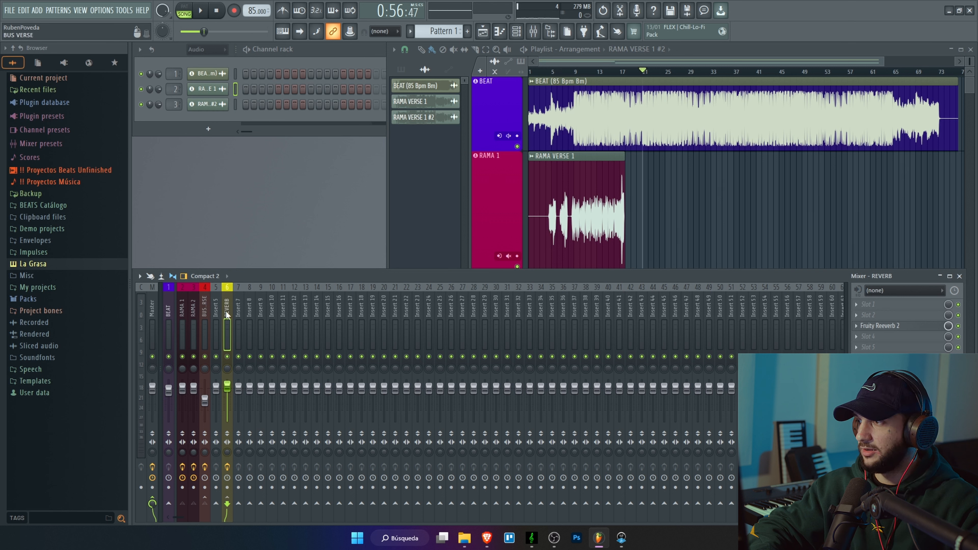
left_click(218, 309)
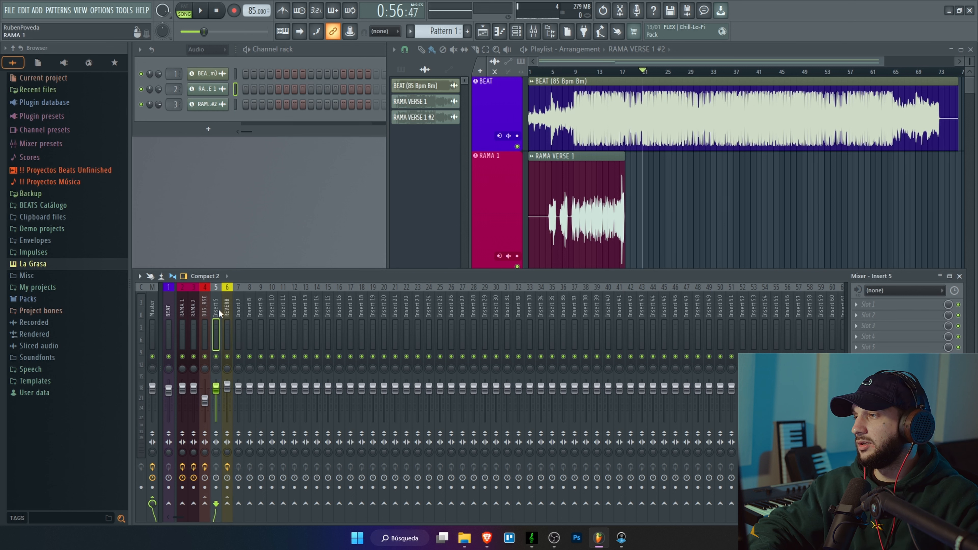
left_click(237, 305)
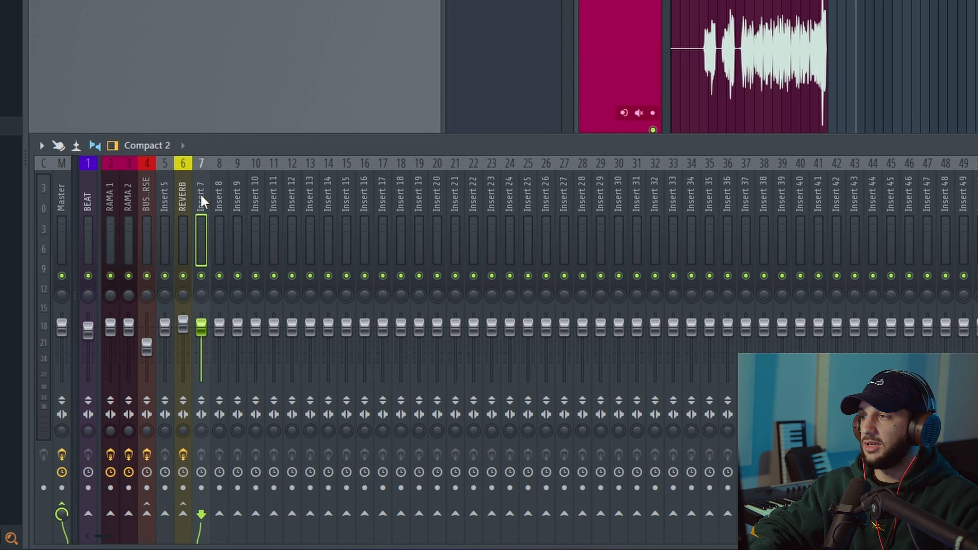
left_click(220, 193)
left_click(201, 194)
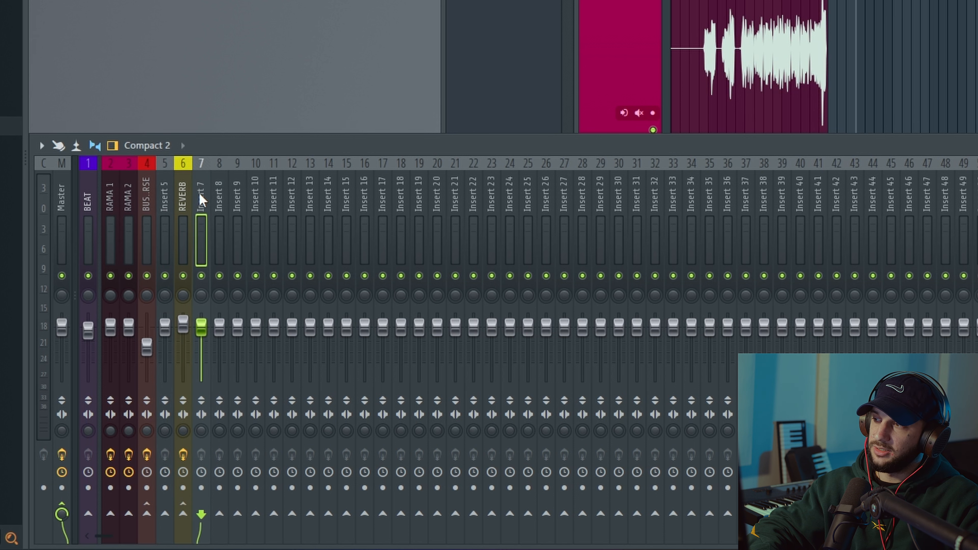
left_click(219, 196)
left_click(110, 205)
left_click(129, 204)
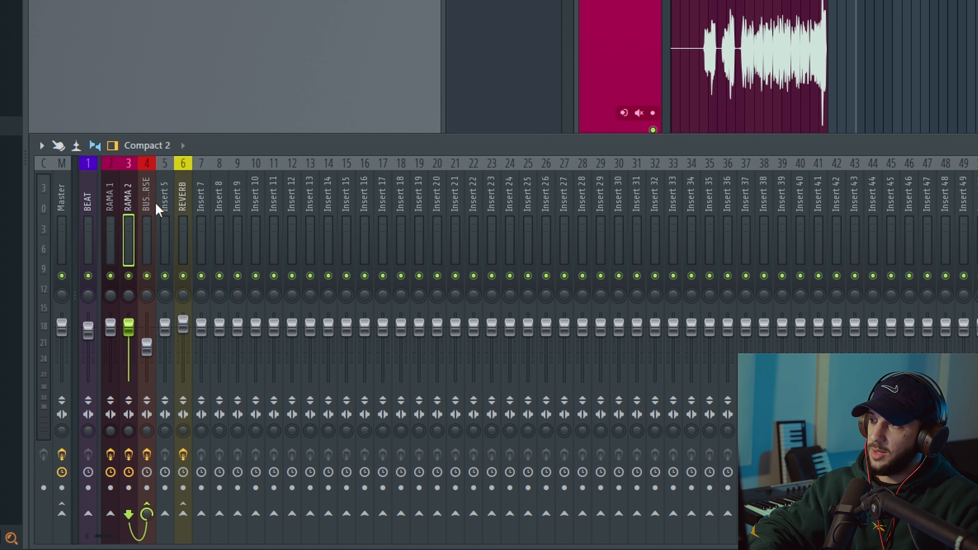
left_click(201, 204)
left_click(182, 194)
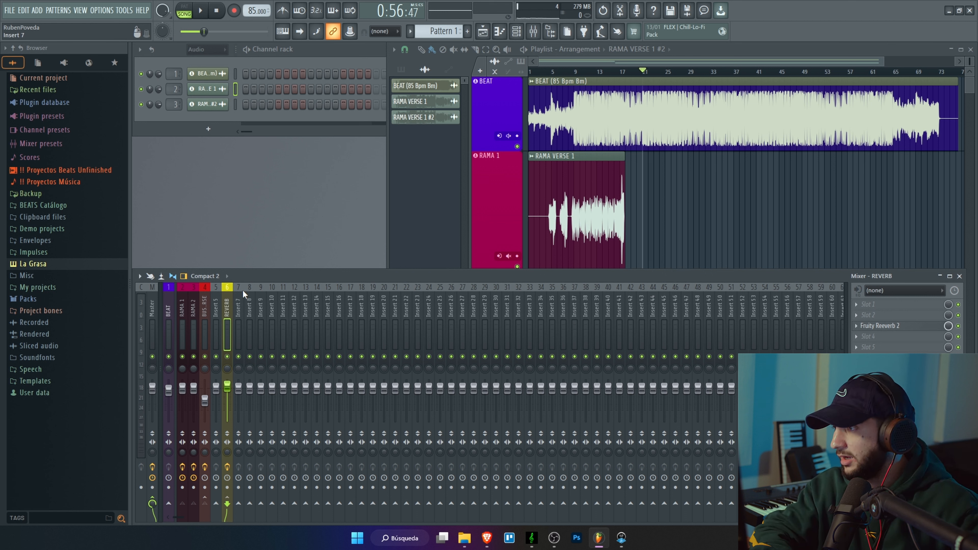
left_click(251, 325)
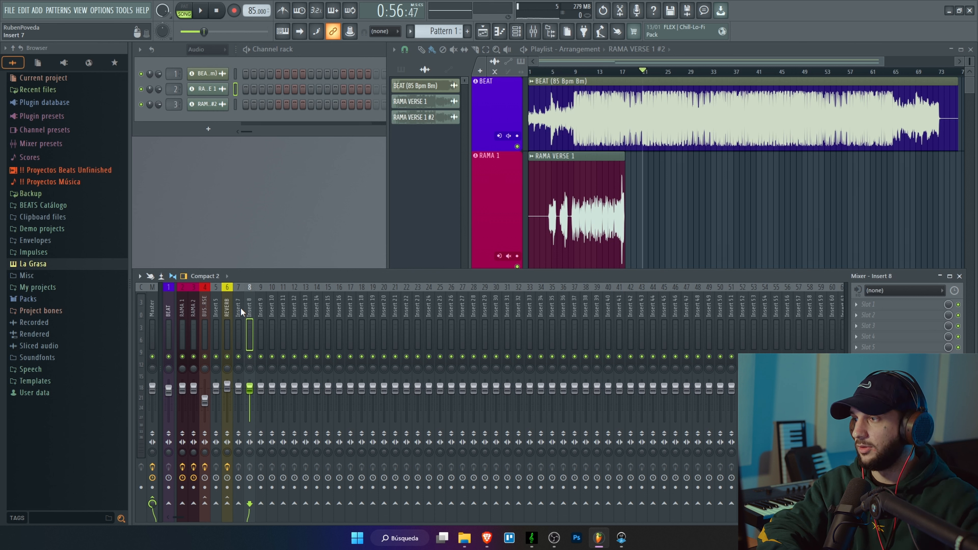
left_click(226, 307)
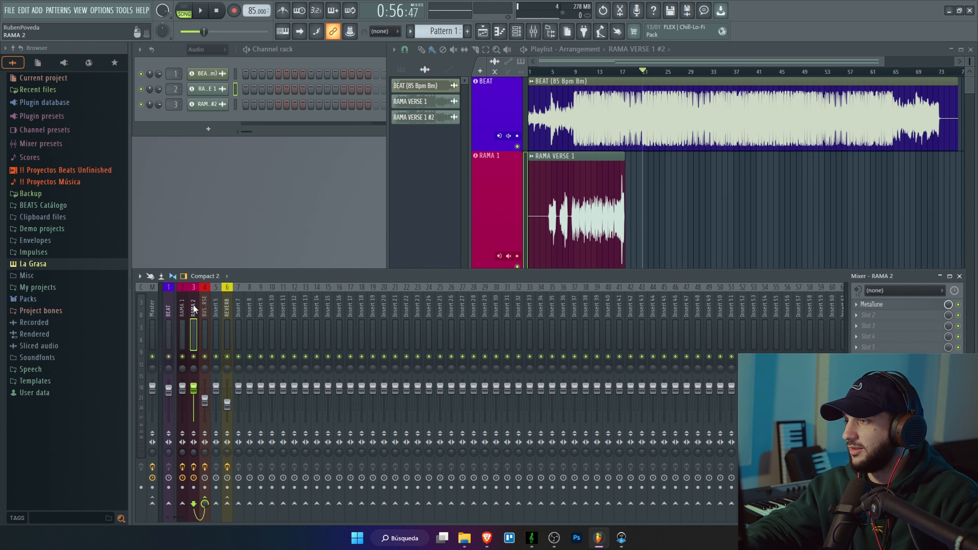
left_click(211, 305)
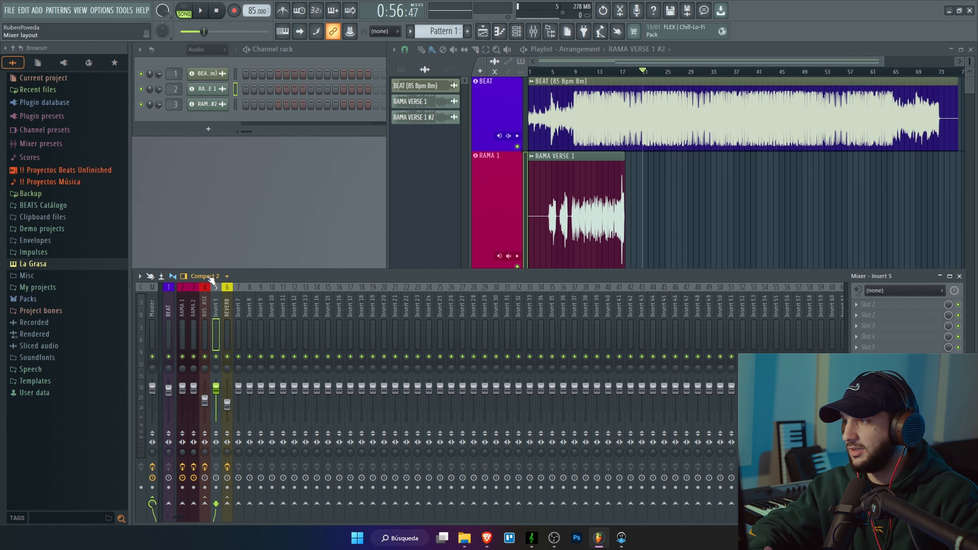